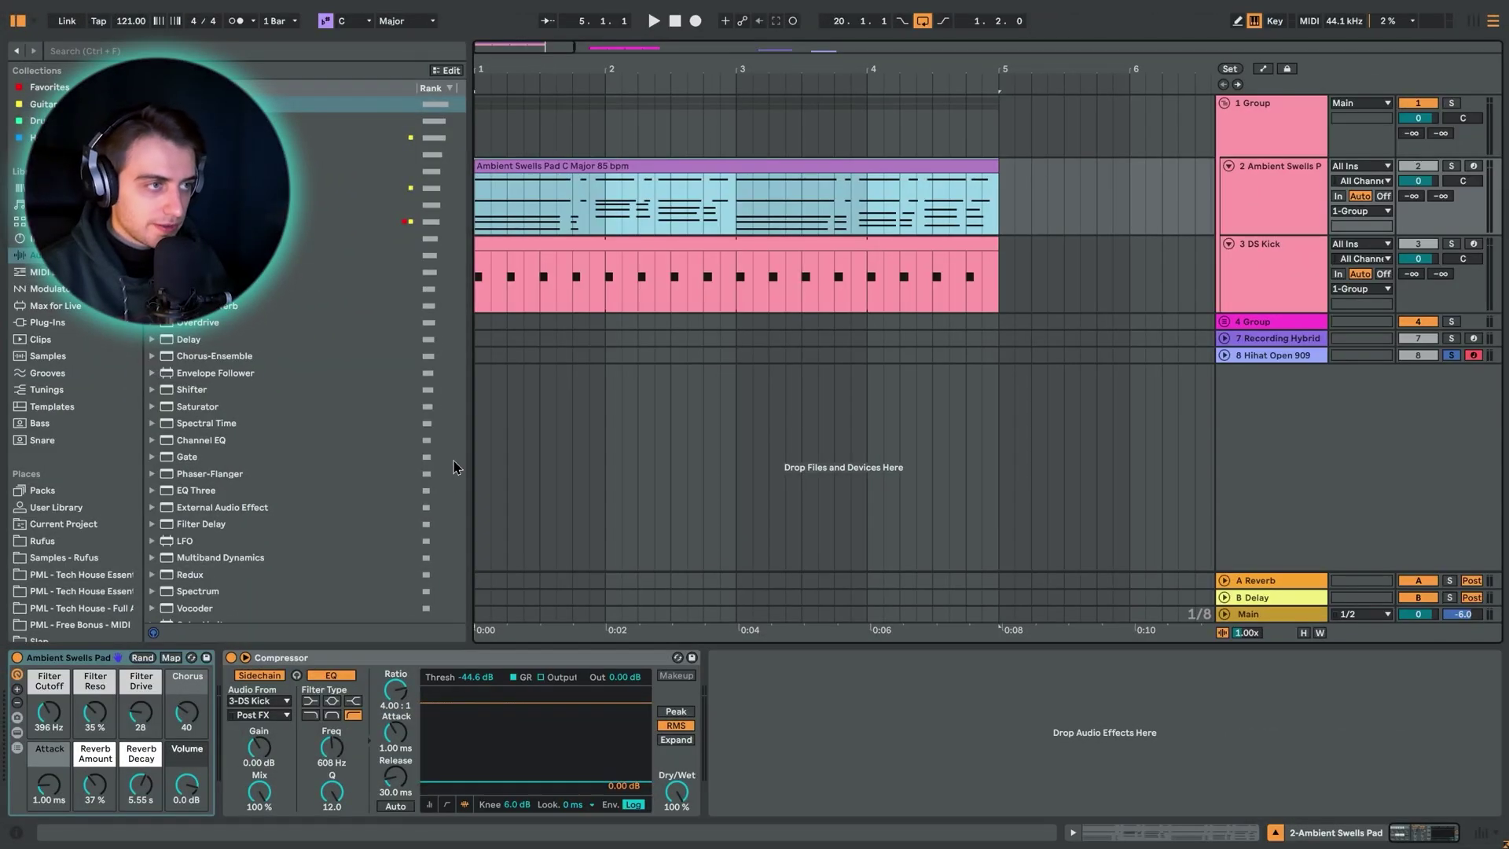
- Bypass the Compressor on the Ambient Swells Pad track, solo the track and play the pad without compression
{"action": "left_click", "coordinate": [231, 657]}
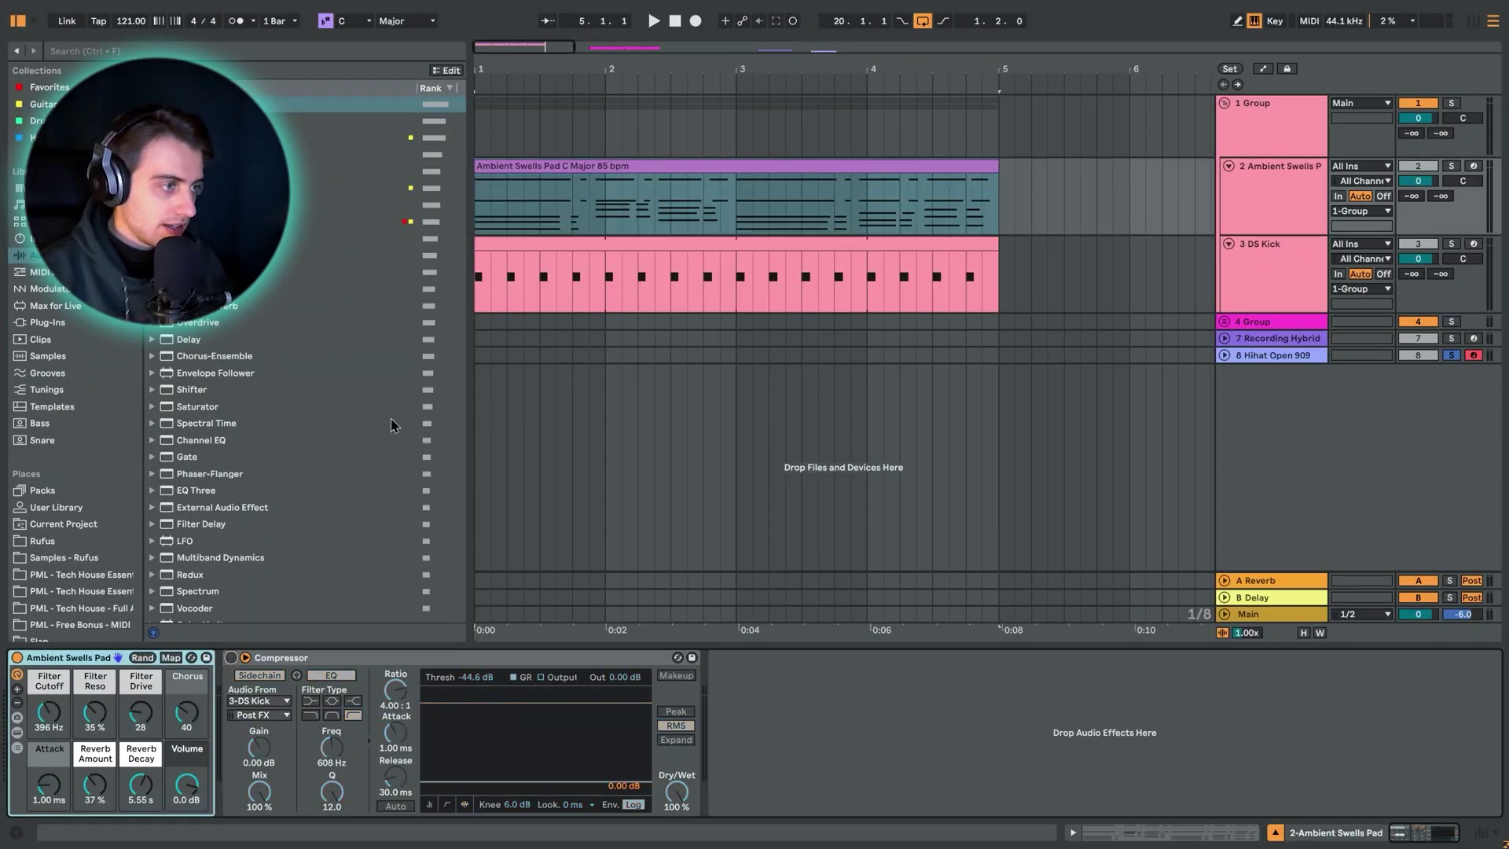
{"action": "left_click", "coordinate": [1449, 166]}
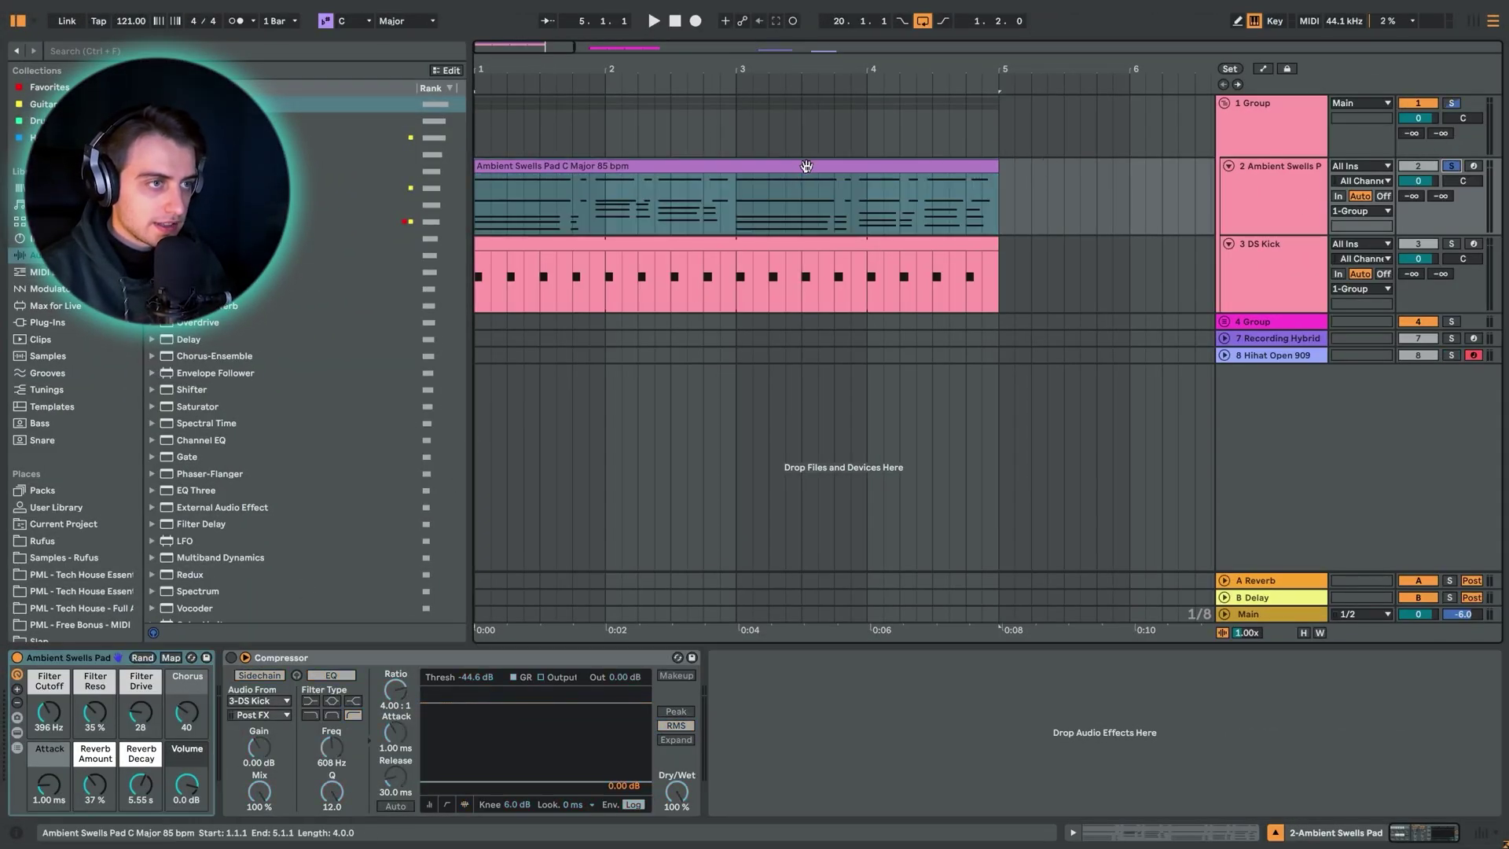
{"action": "left_click", "coordinate": [824, 187]}
{"action": "key", "text": "space"}
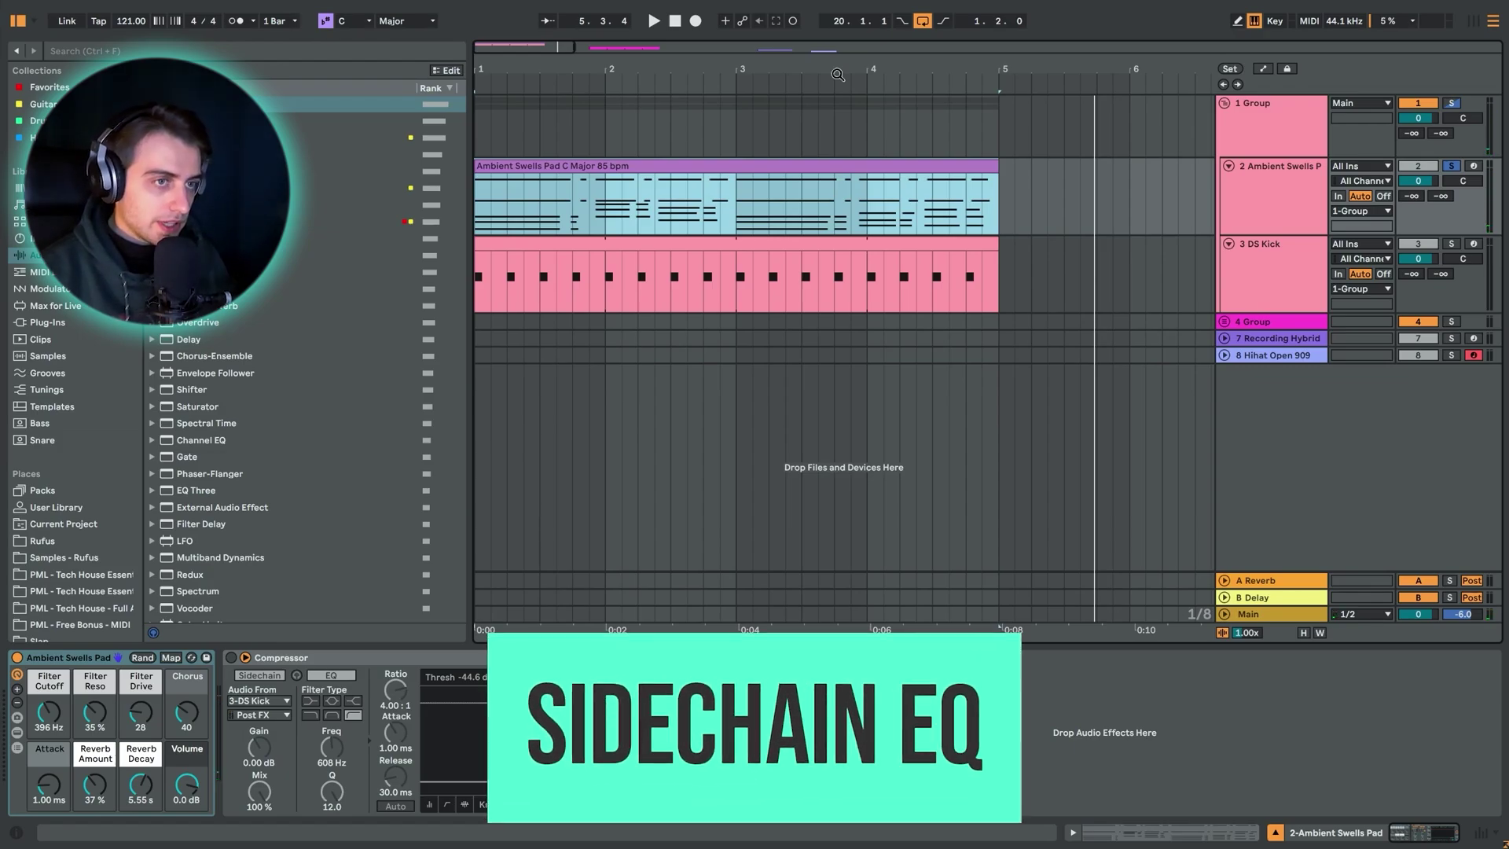
- Turn the pad's Compressor back on with its sidechain enabled and the sidechain EQ off
{"action": "left_click", "coordinate": [266, 676]}
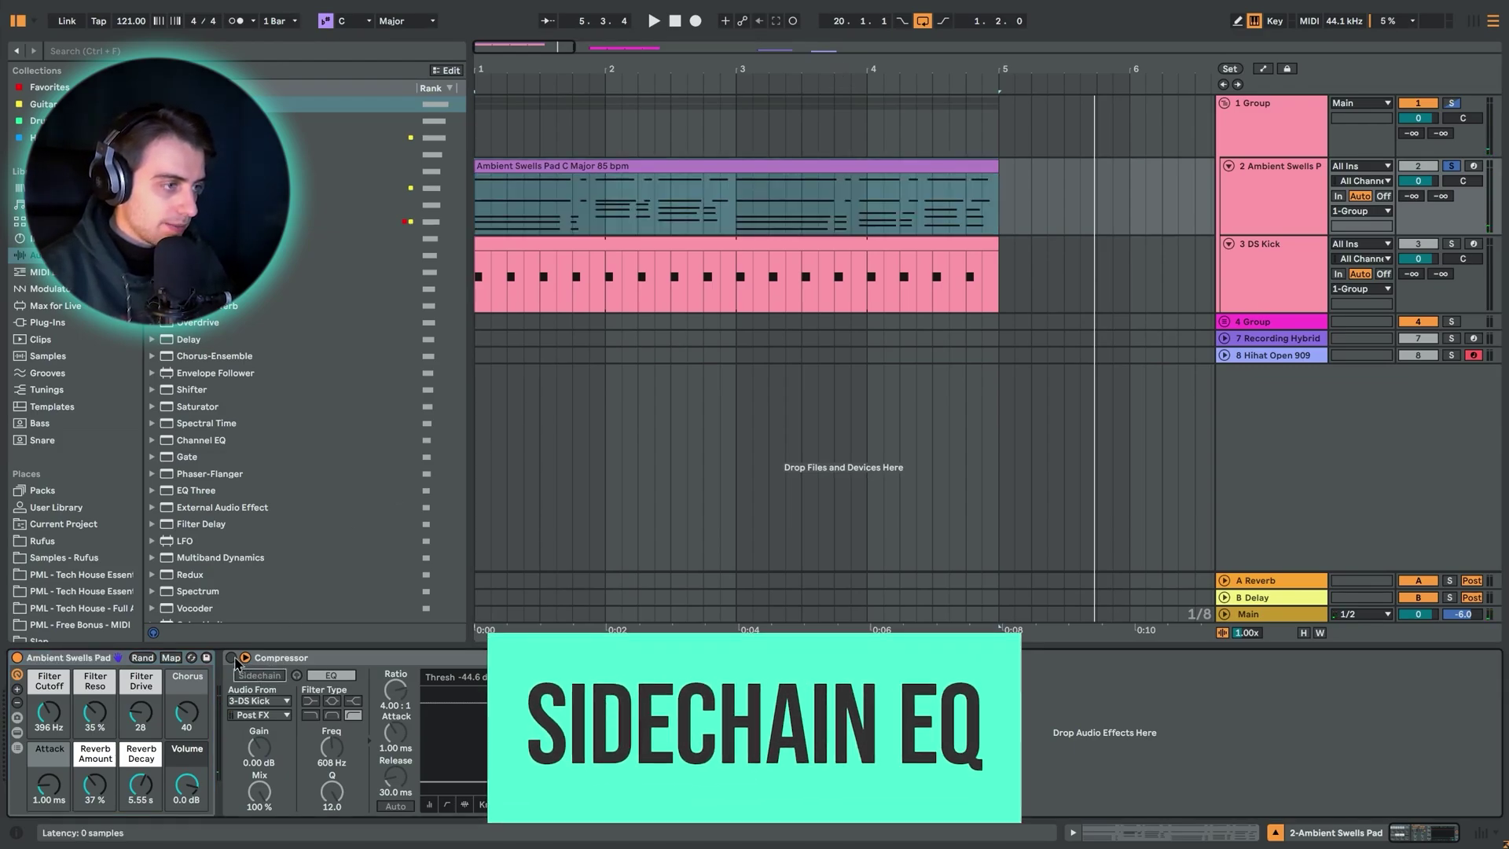
{"action": "left_click", "coordinate": [233, 659]}
{"action": "left_click", "coordinate": [245, 657]}
{"action": "left_click", "coordinate": [245, 658]}
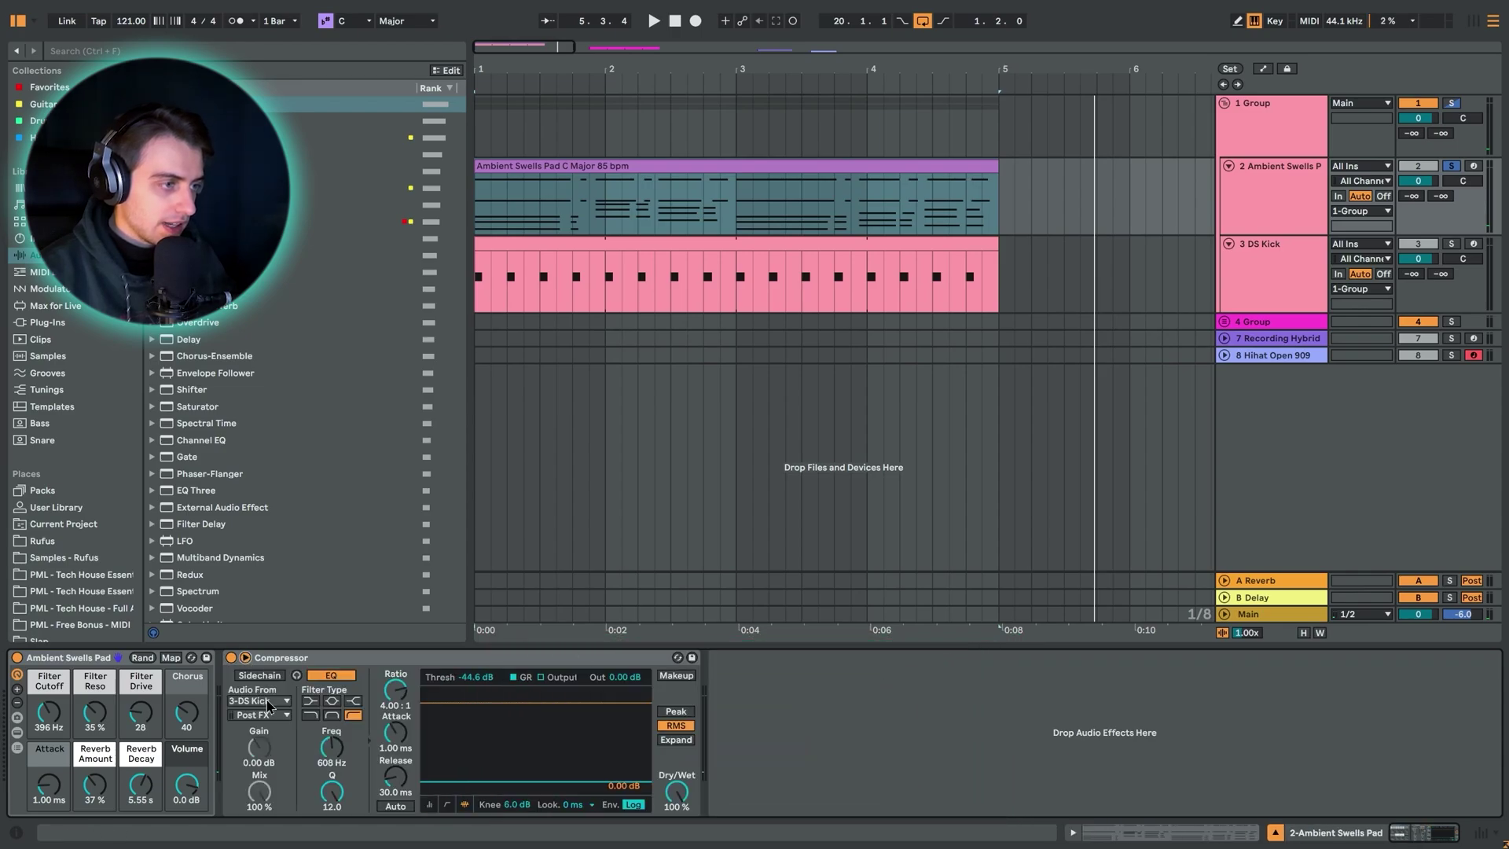
{"action": "left_click", "coordinate": [262, 676]}
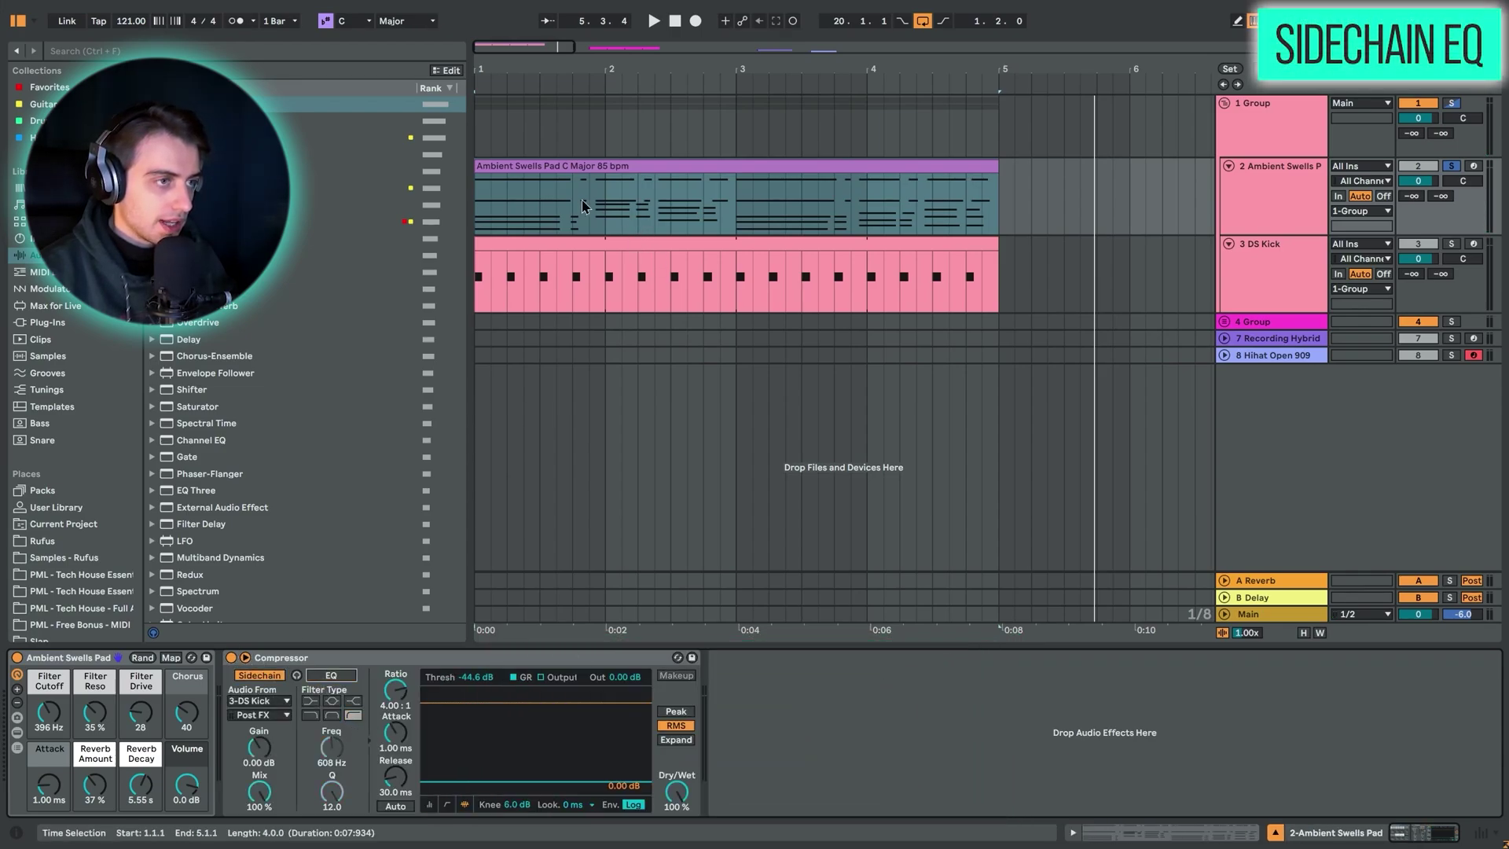
- Solo the DS Kick track in 1 Group and play its kick pattern on its own
{"action": "left_click", "coordinate": [554, 249]}
{"action": "left_click", "coordinate": [1451, 243]}
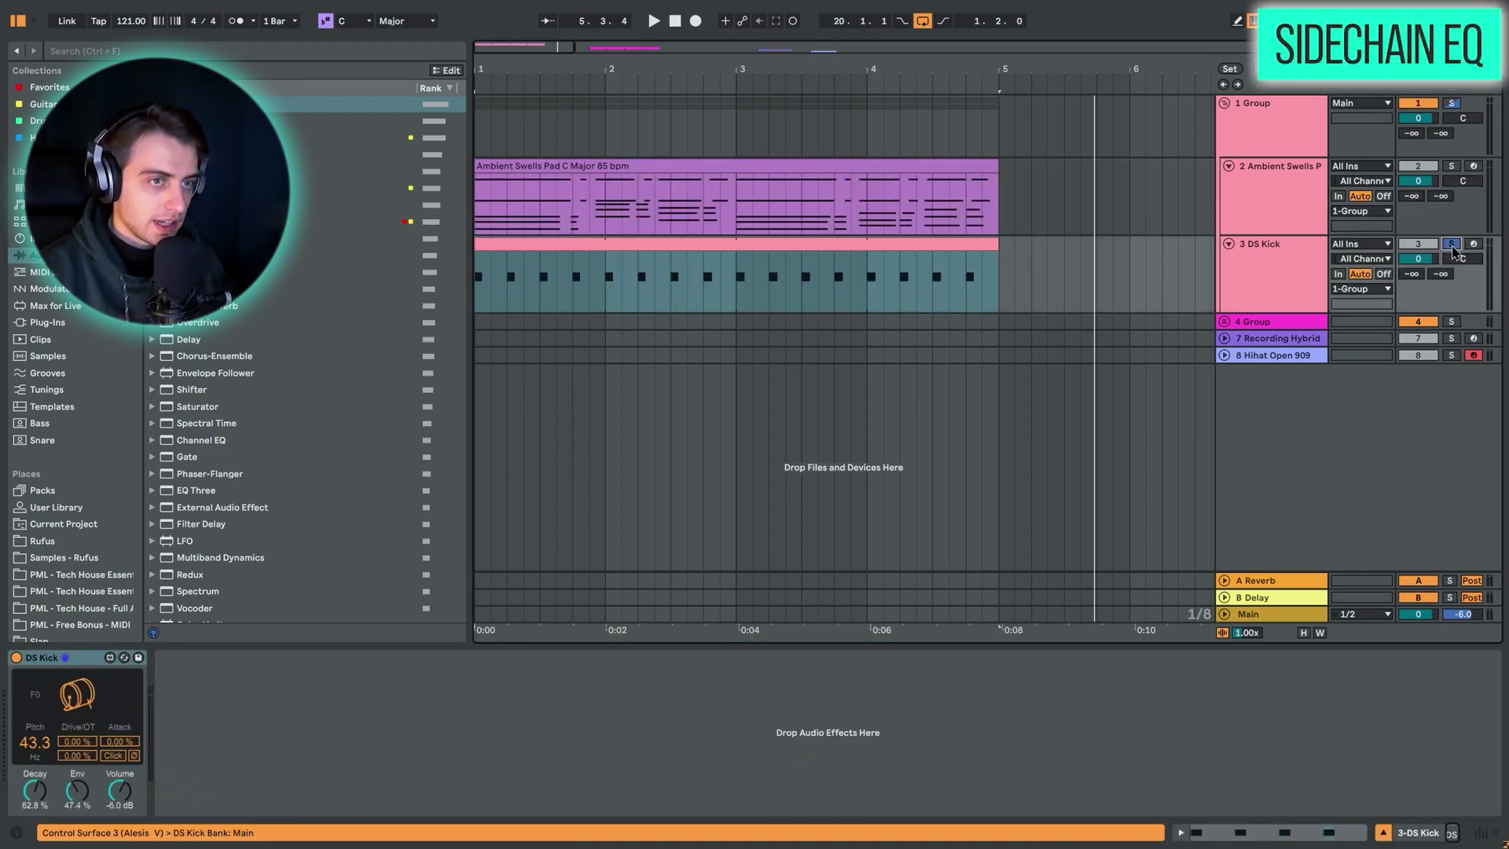
{"action": "left_click", "coordinate": [905, 238]}
{"action": "left_click", "coordinate": [51, 658]}
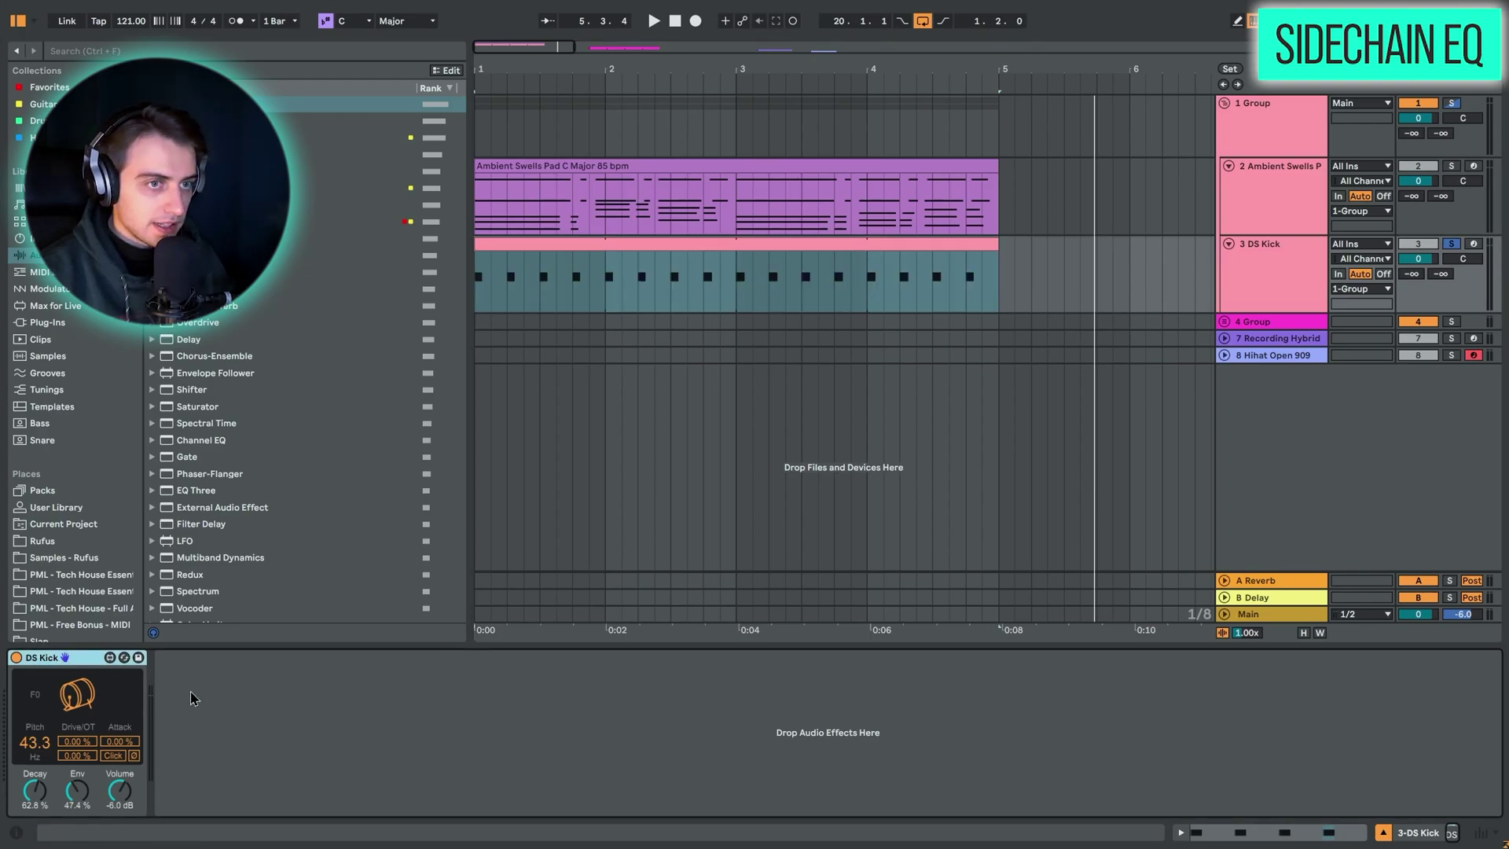
{"action": "key", "text": "space"}
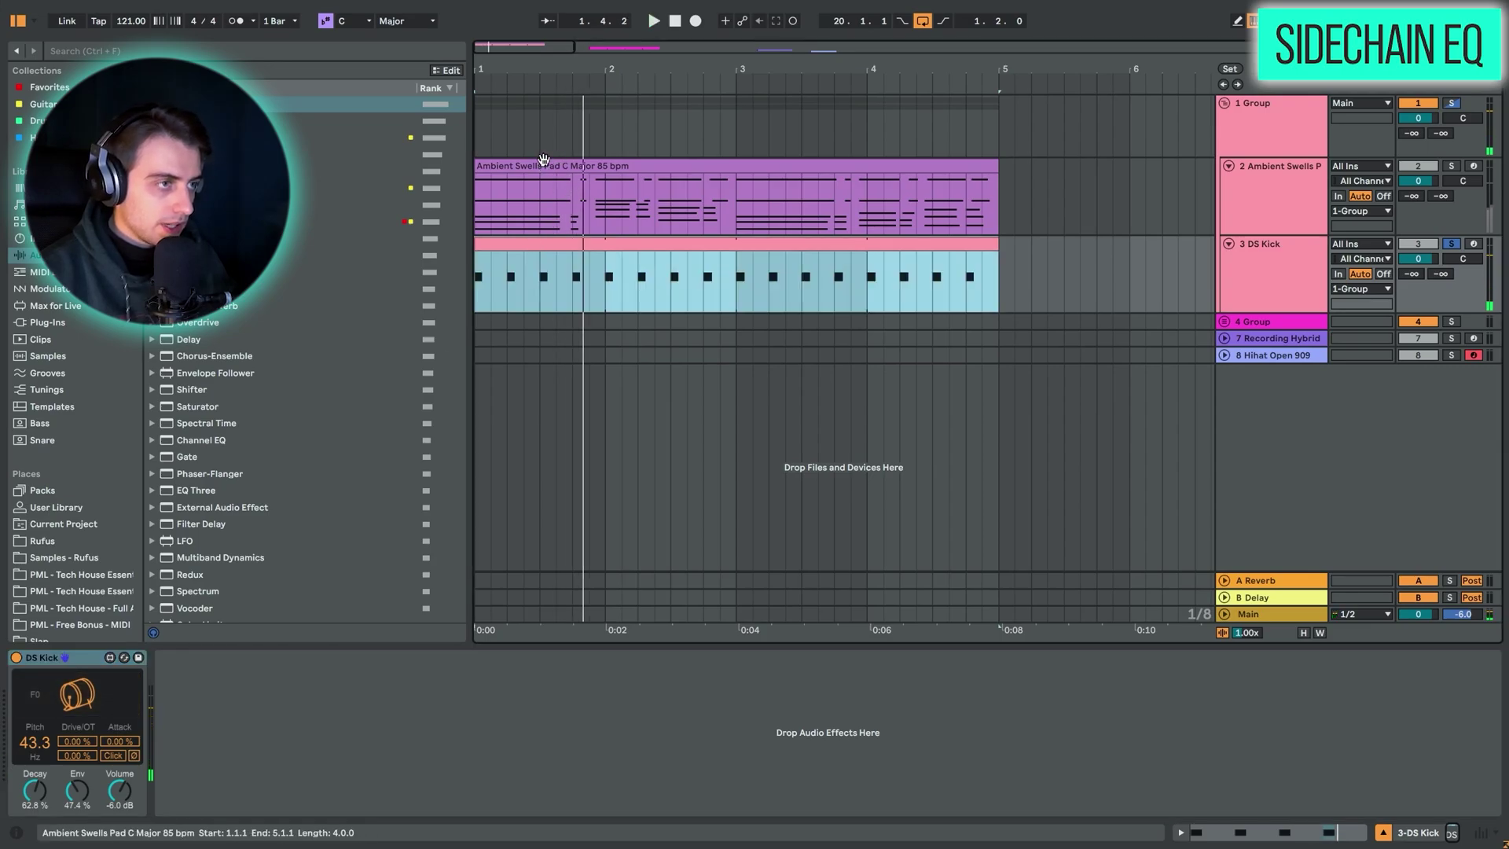
- Solo the Ambient Swells Pad track, play it, and set its Compressor threshold to -26.5 dB
{"action": "left_click", "coordinate": [544, 165]}
{"action": "left_click", "coordinate": [1451, 167]}
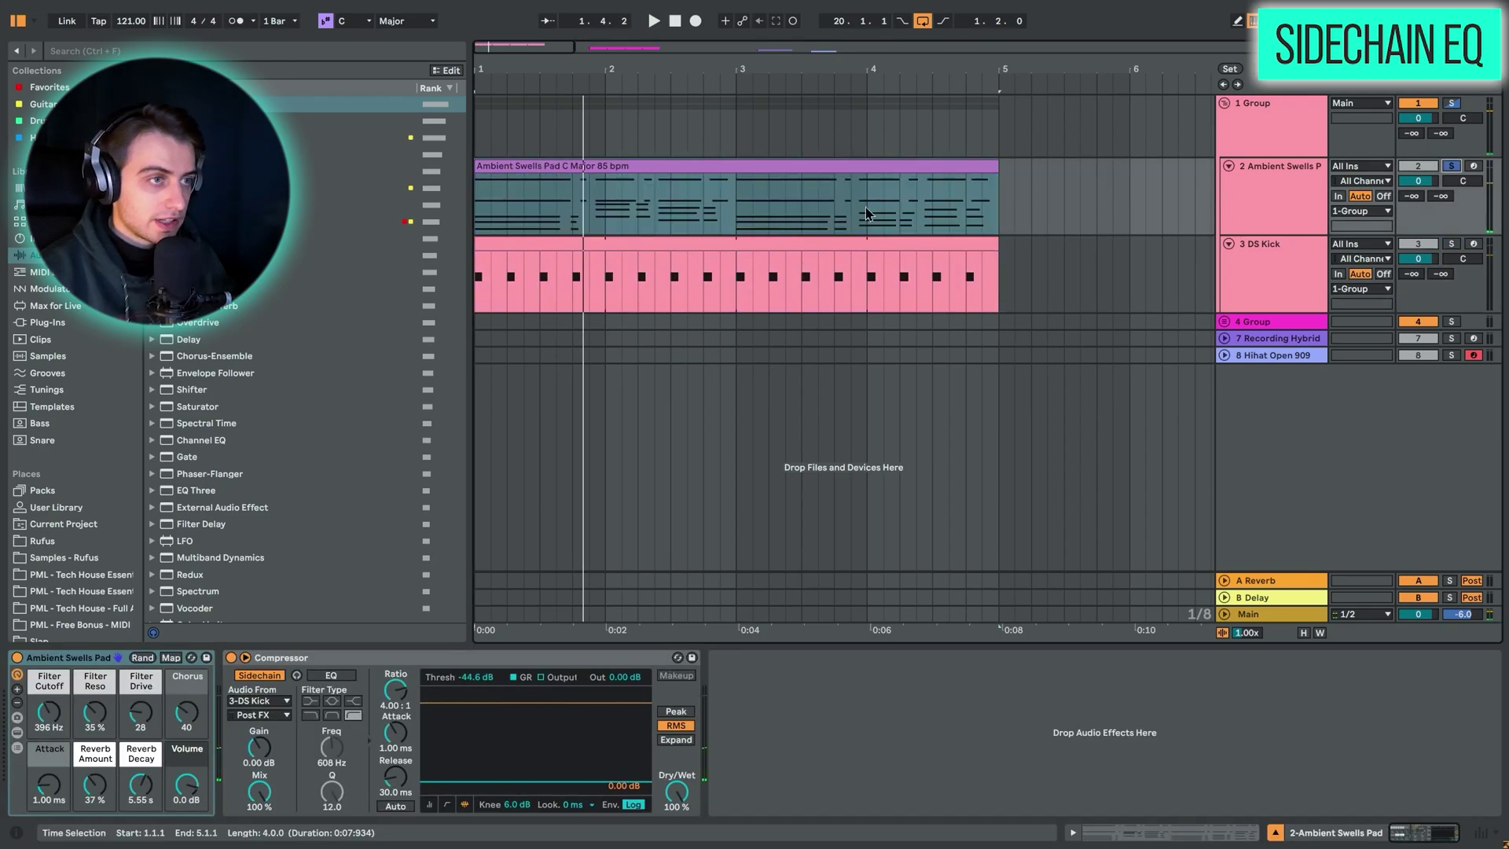
{"action": "left_click", "coordinate": [822, 166]}
{"action": "key", "text": "space"}
{"action": "left_click_drag", "start_coordinate": [476, 676], "coordinate": [476, 656]}
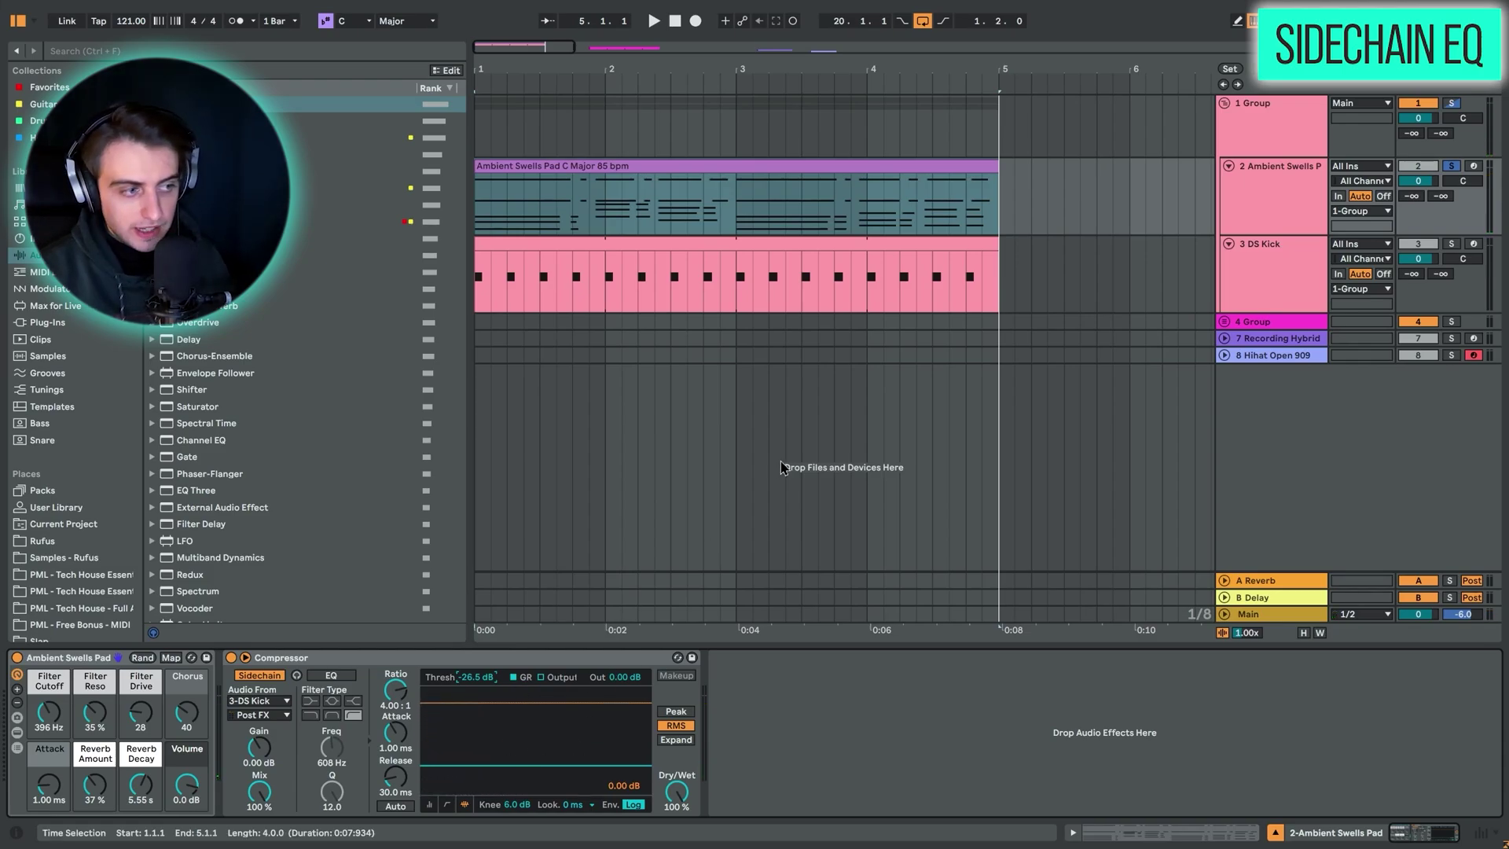
- Enable the Compressor's sidechain EQ with a low-pass filter and set its frequency to 195 Hz during playback
{"action": "left_click", "coordinate": [351, 676]}
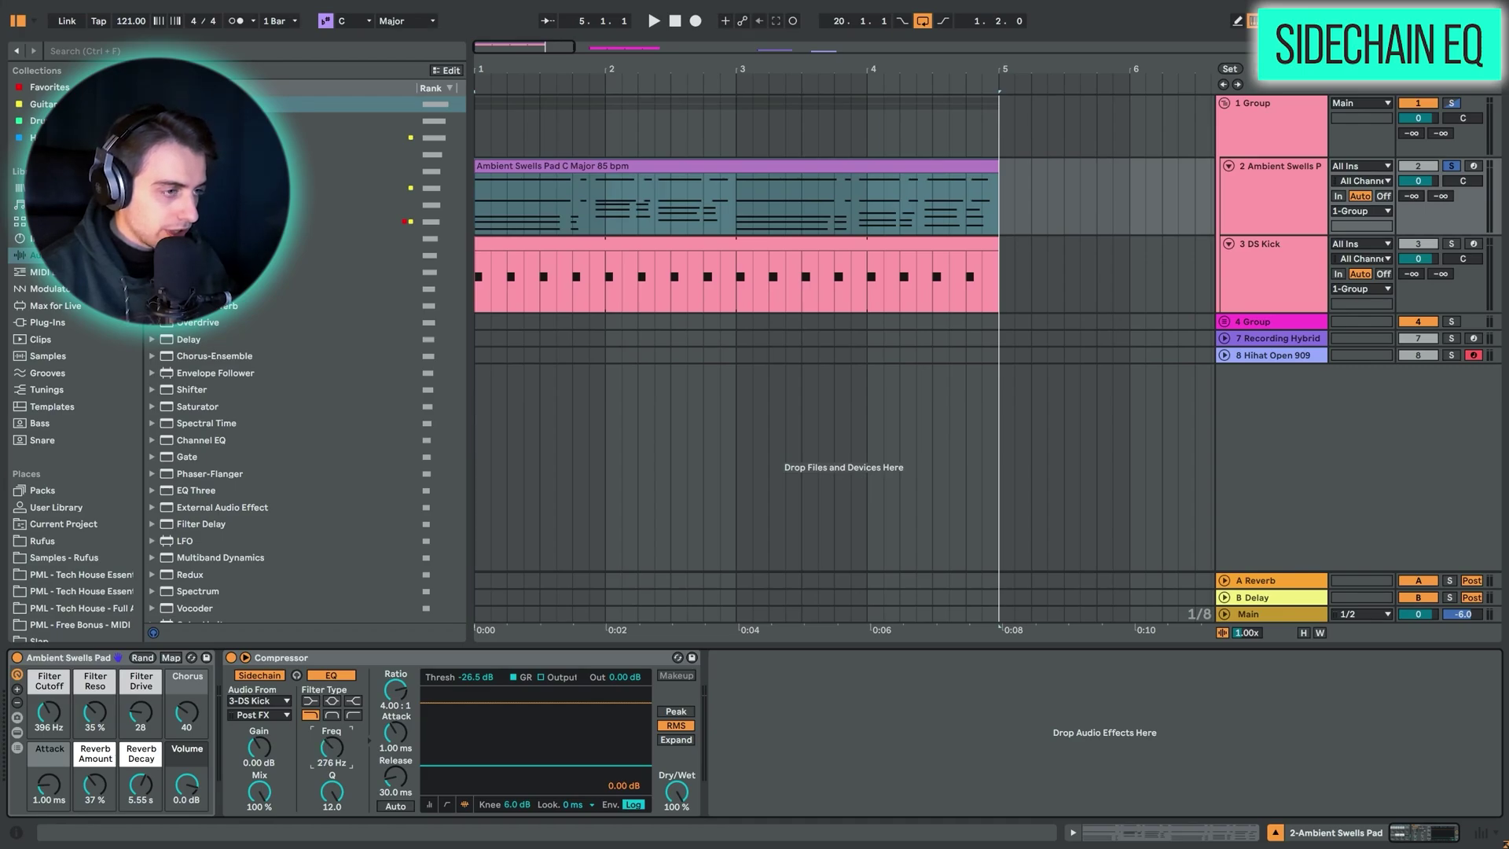
{"action": "key", "text": "space"}
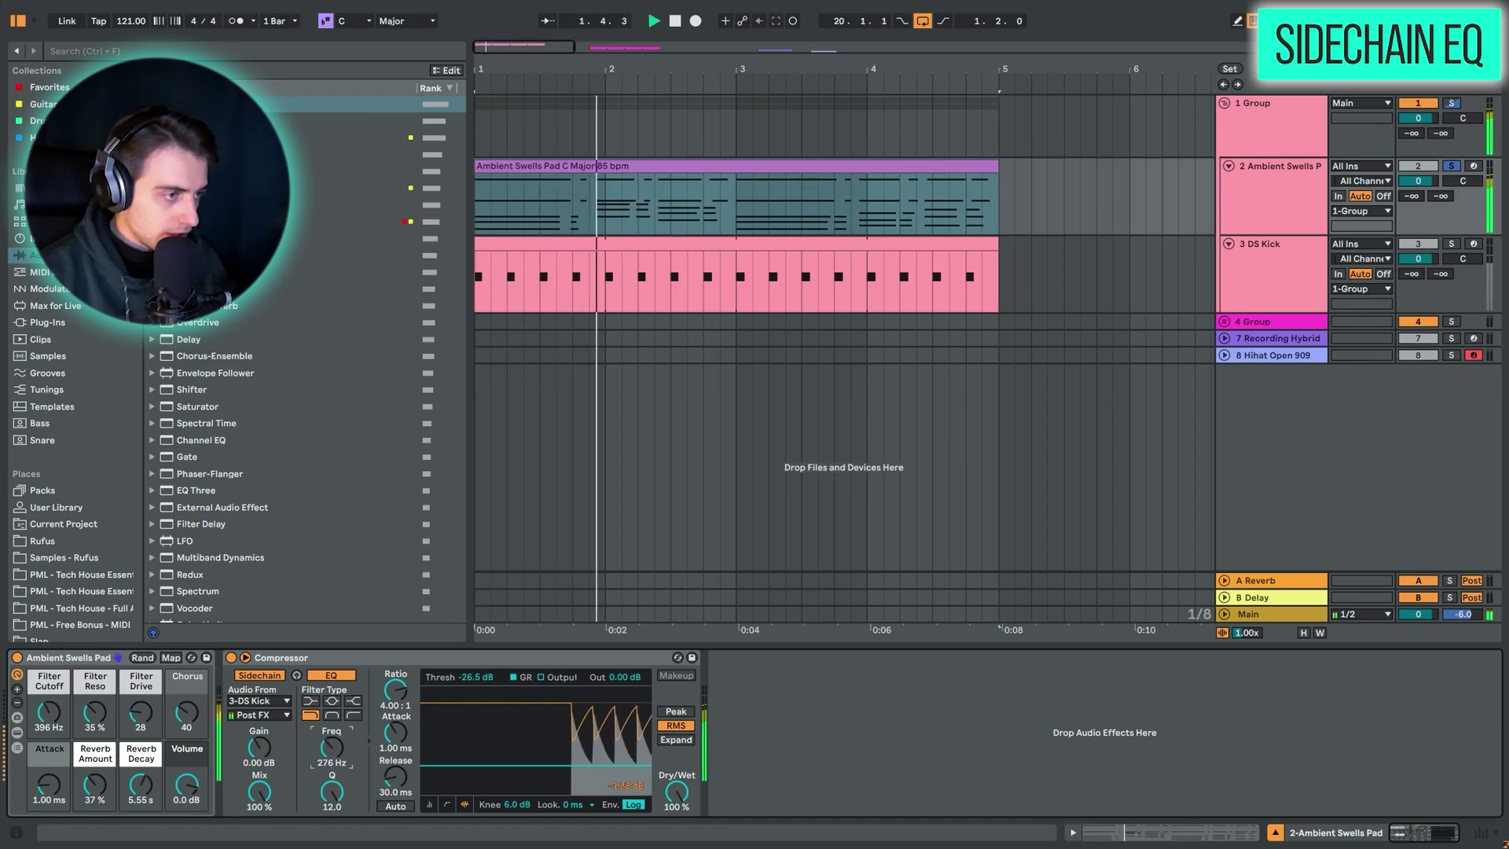
{"action": "left_click_drag", "start_coordinate": [334, 749], "coordinate": [334, 759]}
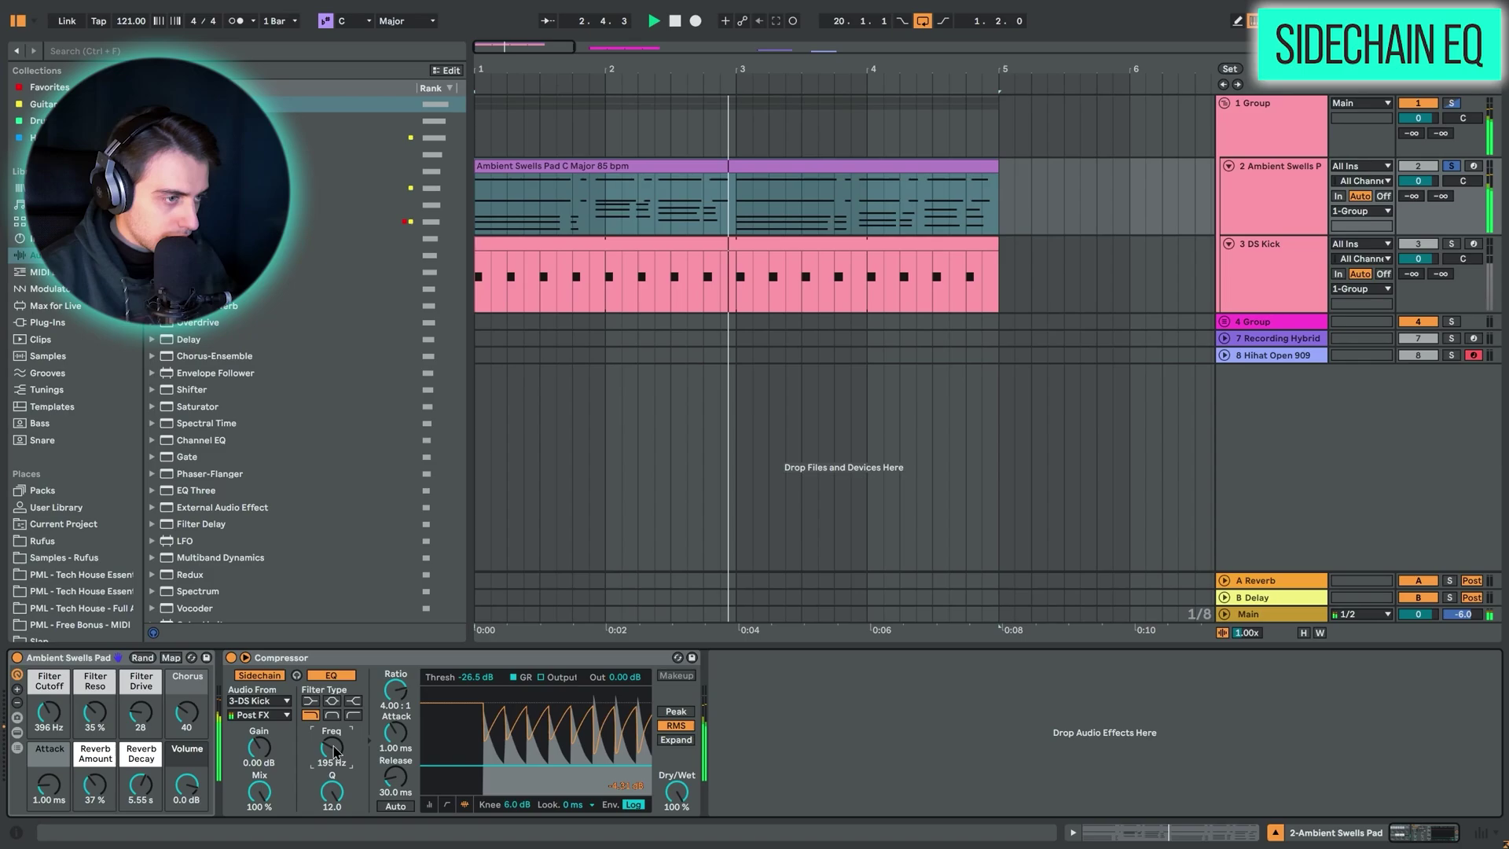
{"action": "key", "text": "space"}
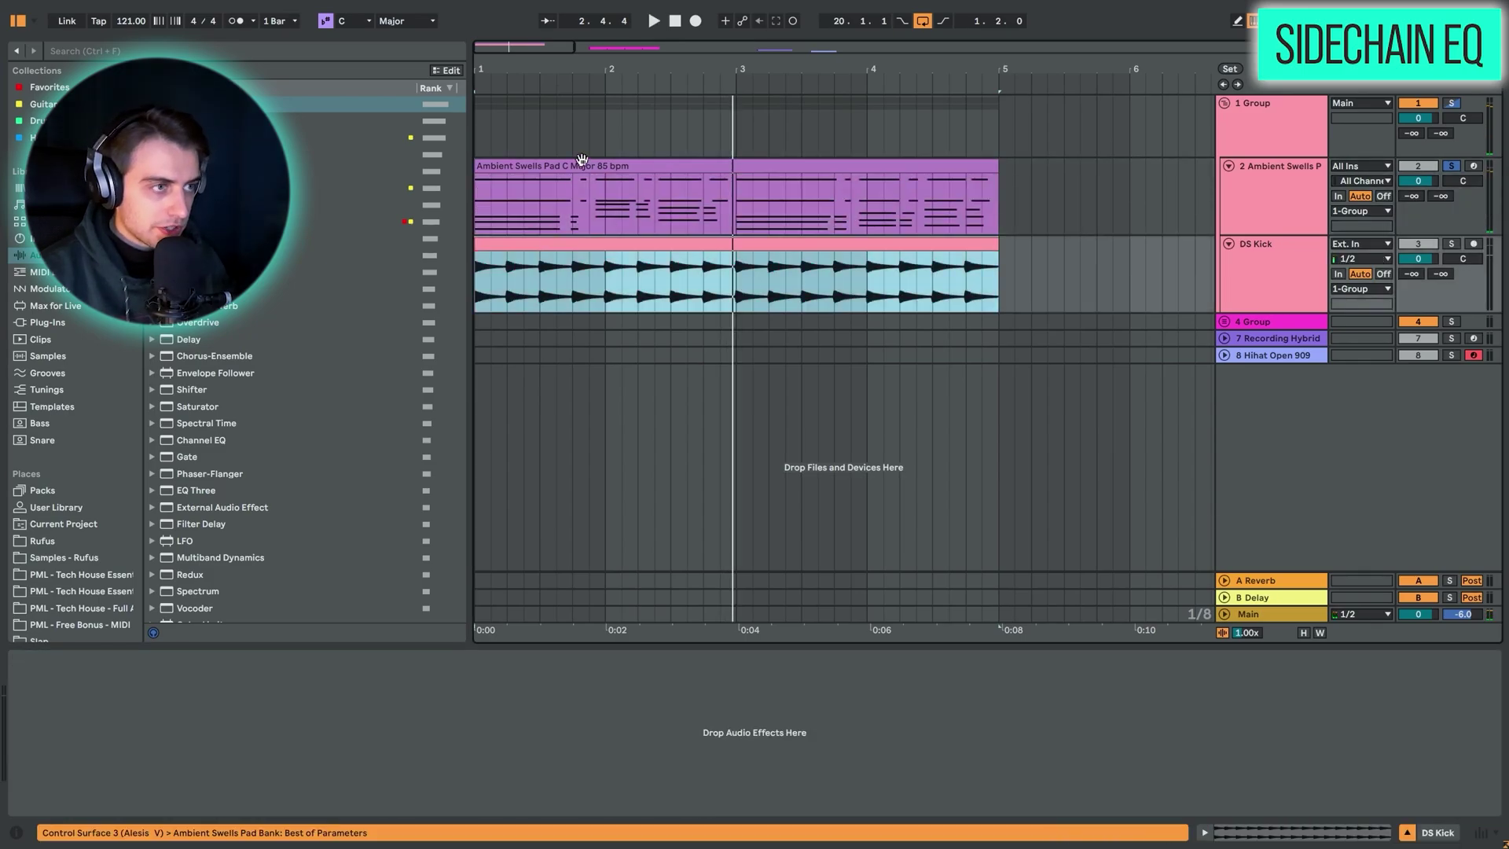
- Play the pad with the high-pass sidechain filter, setting the filter frequency to 499 Hz and the Compressor threshold to -53.6 dB
{"action": "left_click", "coordinate": [578, 165]}
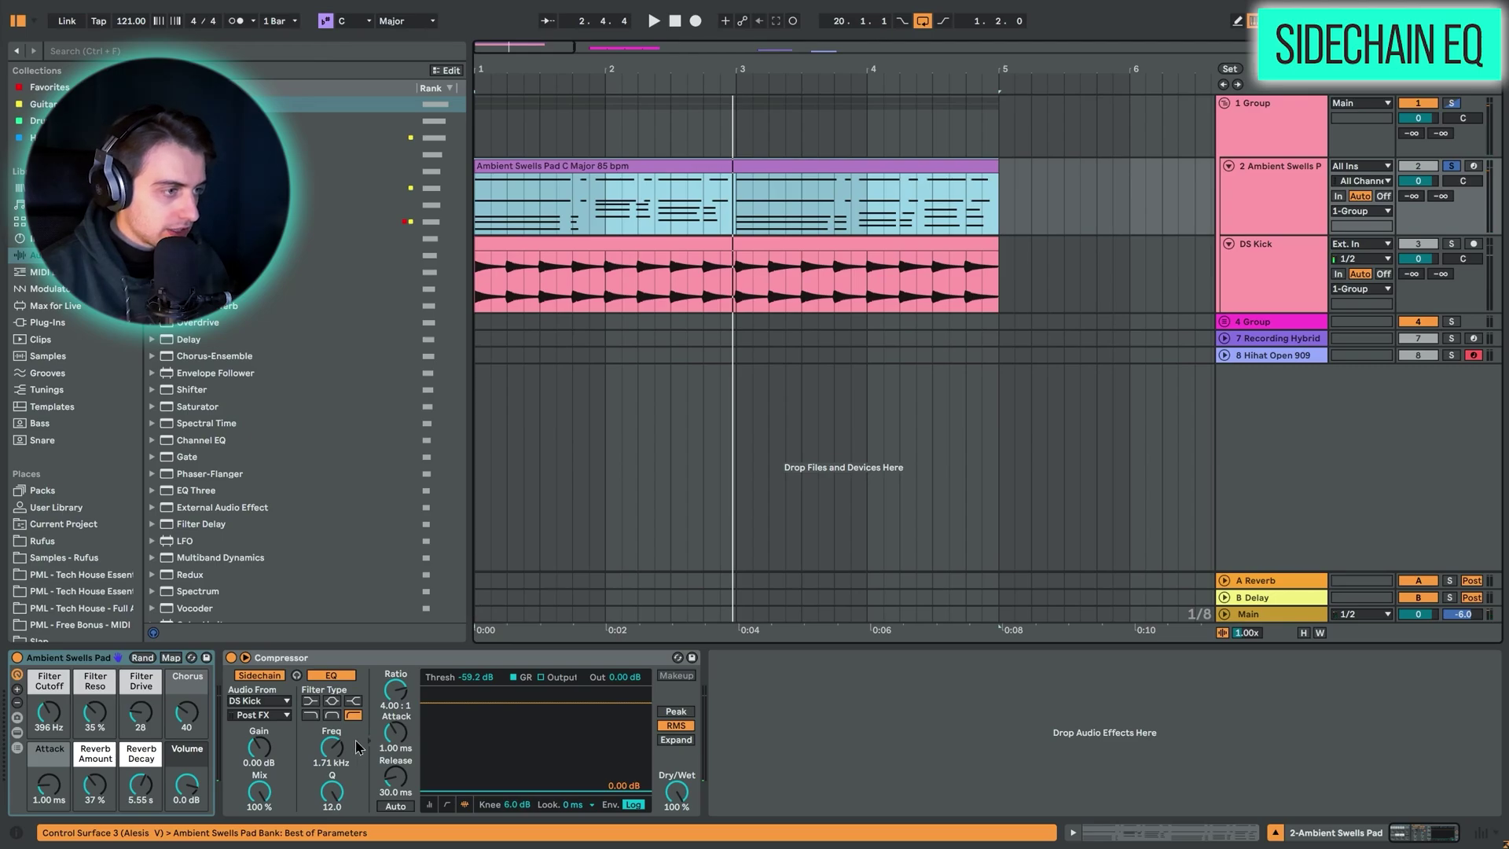
{"action": "left_click", "coordinate": [332, 747]}
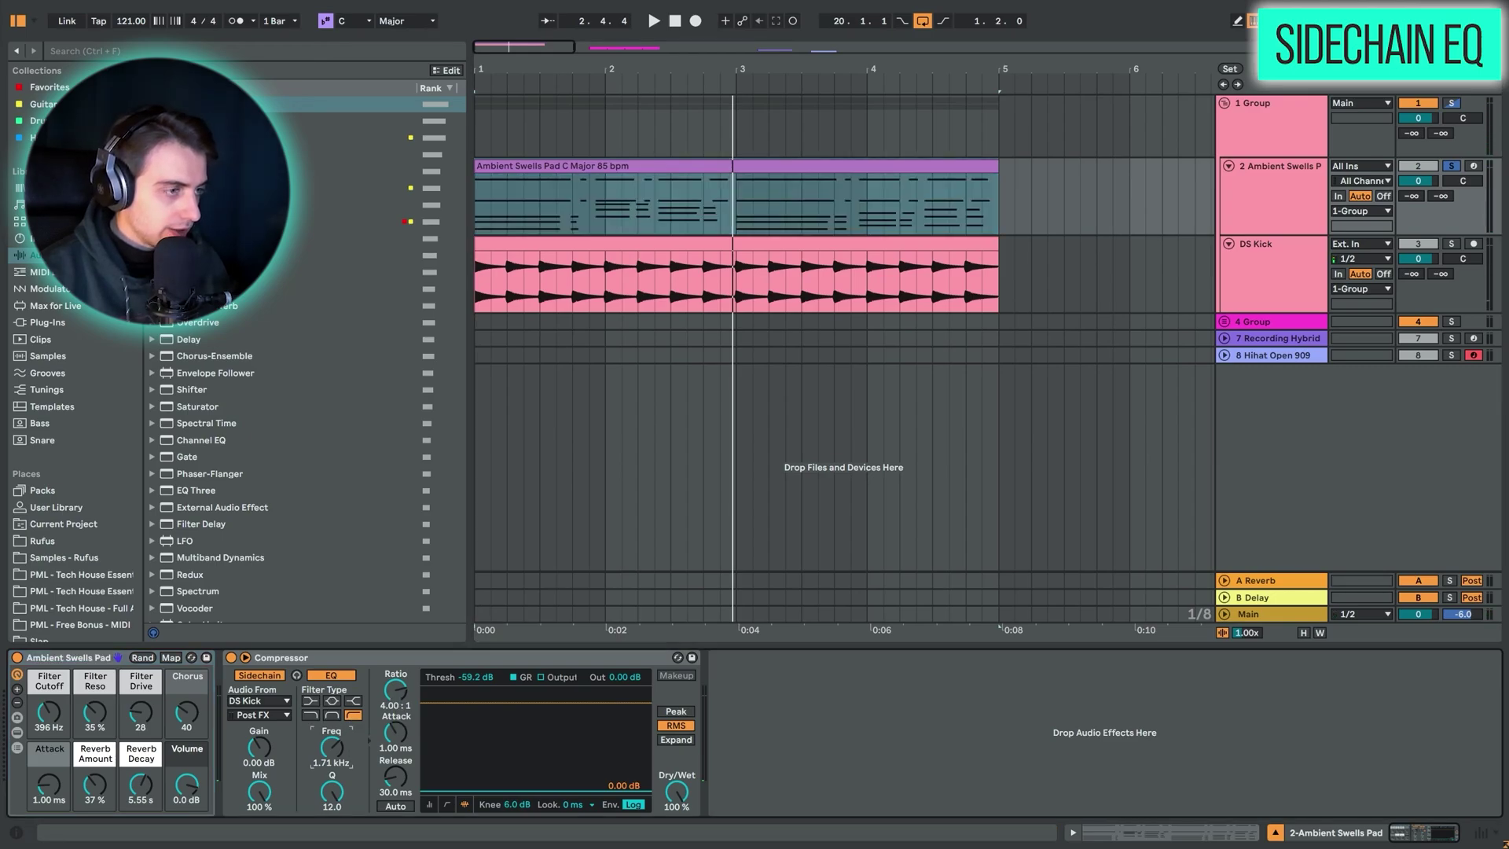
{"action": "key", "text": "space"}
{"action": "left_click_drag", "start_coordinate": [334, 746], "coordinate": [332, 702]}
{"action": "left_click_drag", "start_coordinate": [478, 682], "coordinate": [525, 770]}
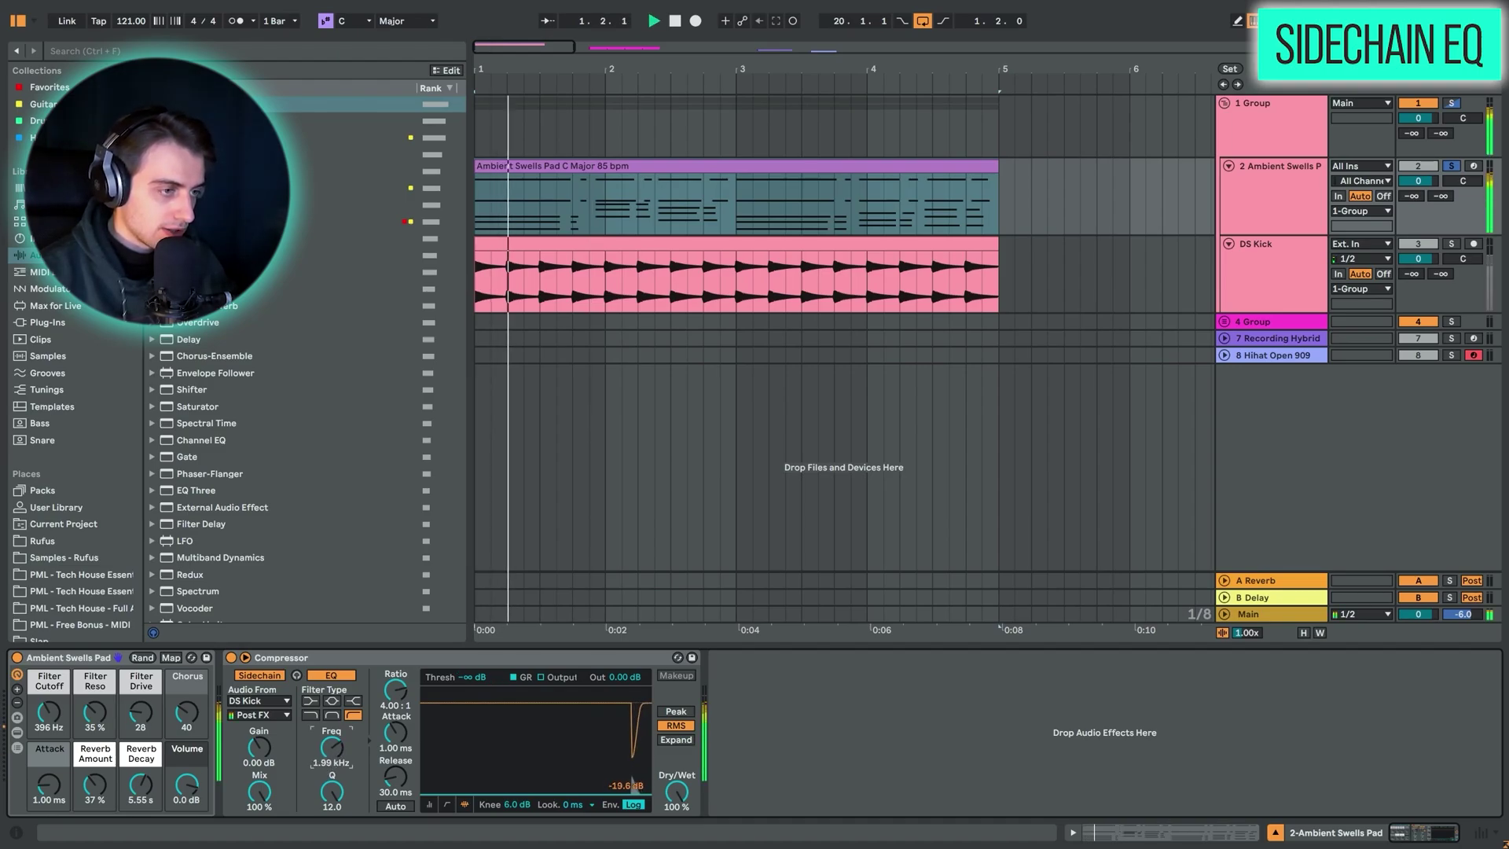
{"action": "left_click_drag", "start_coordinate": [332, 746], "coordinate": [331, 789]}
{"action": "left_click_drag", "start_coordinate": [474, 692], "coordinate": [474, 788]}
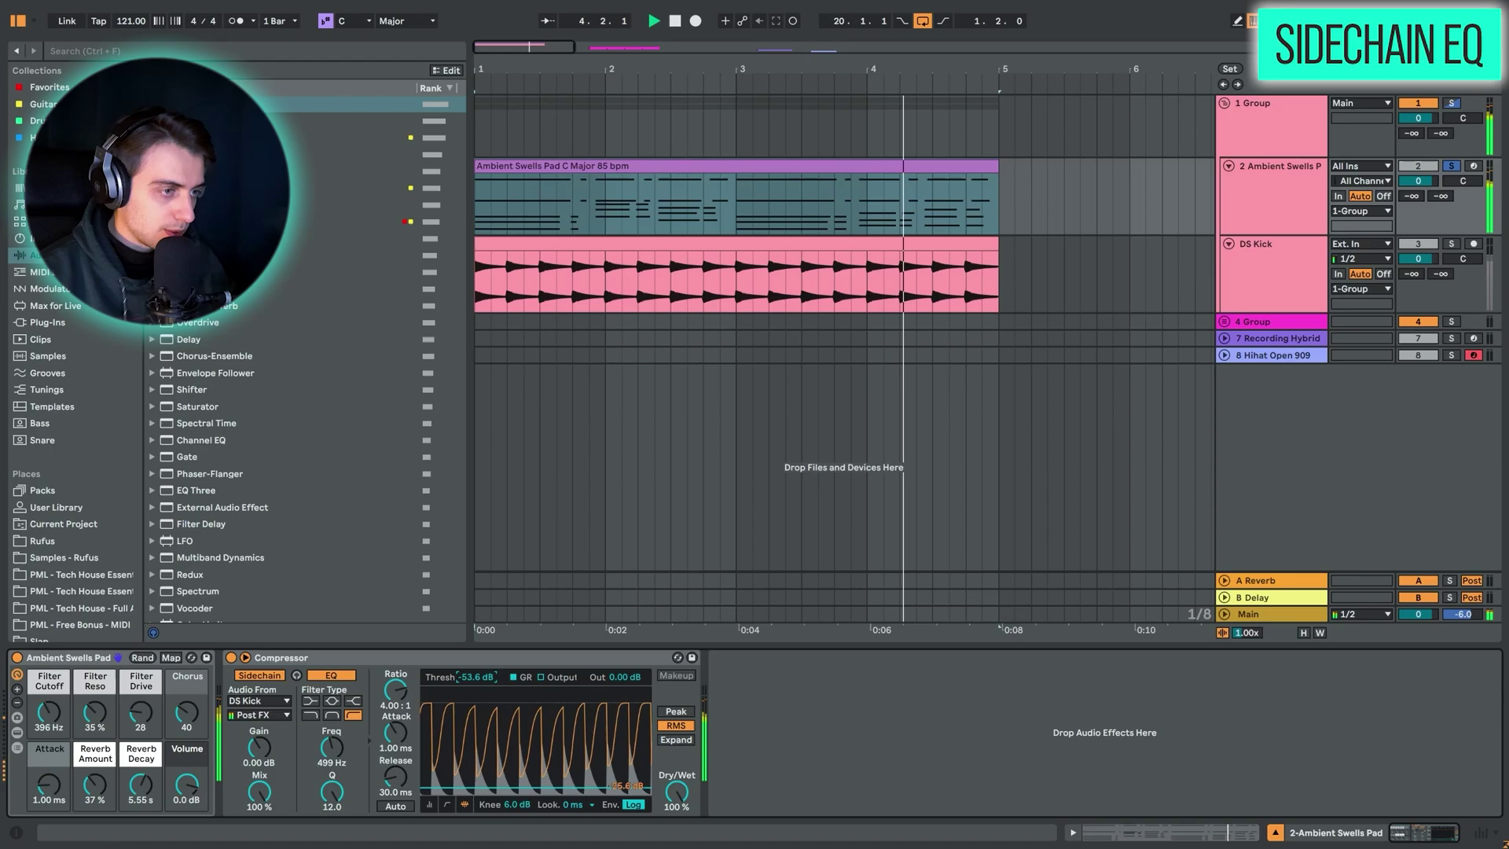
{"action": "key", "text": "space"}
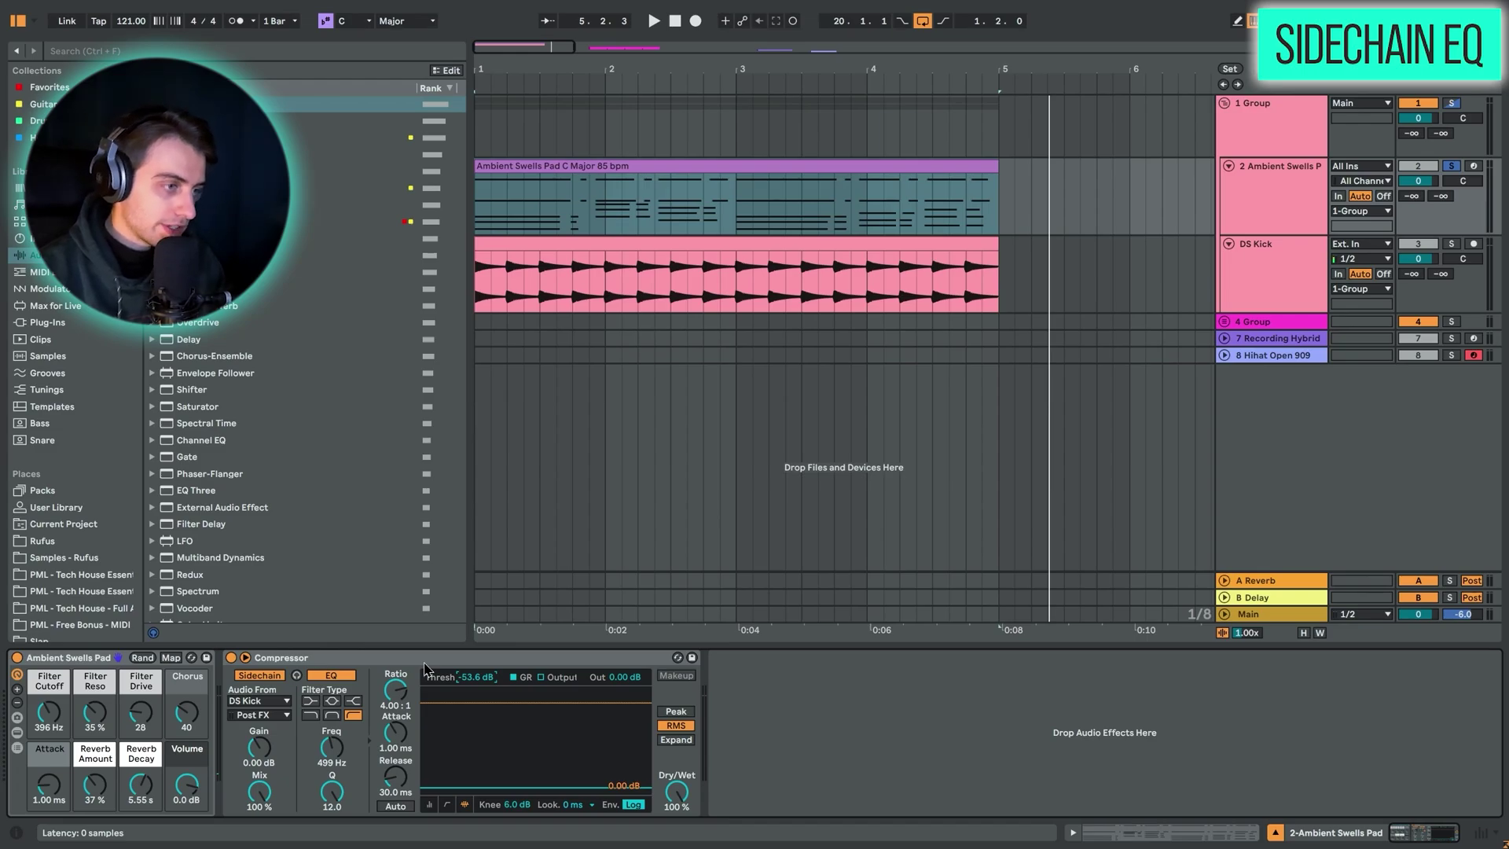
- Solo the DS Kick track in 4 Group and play its kick pattern
{"action": "left_click", "coordinate": [752, 729]}
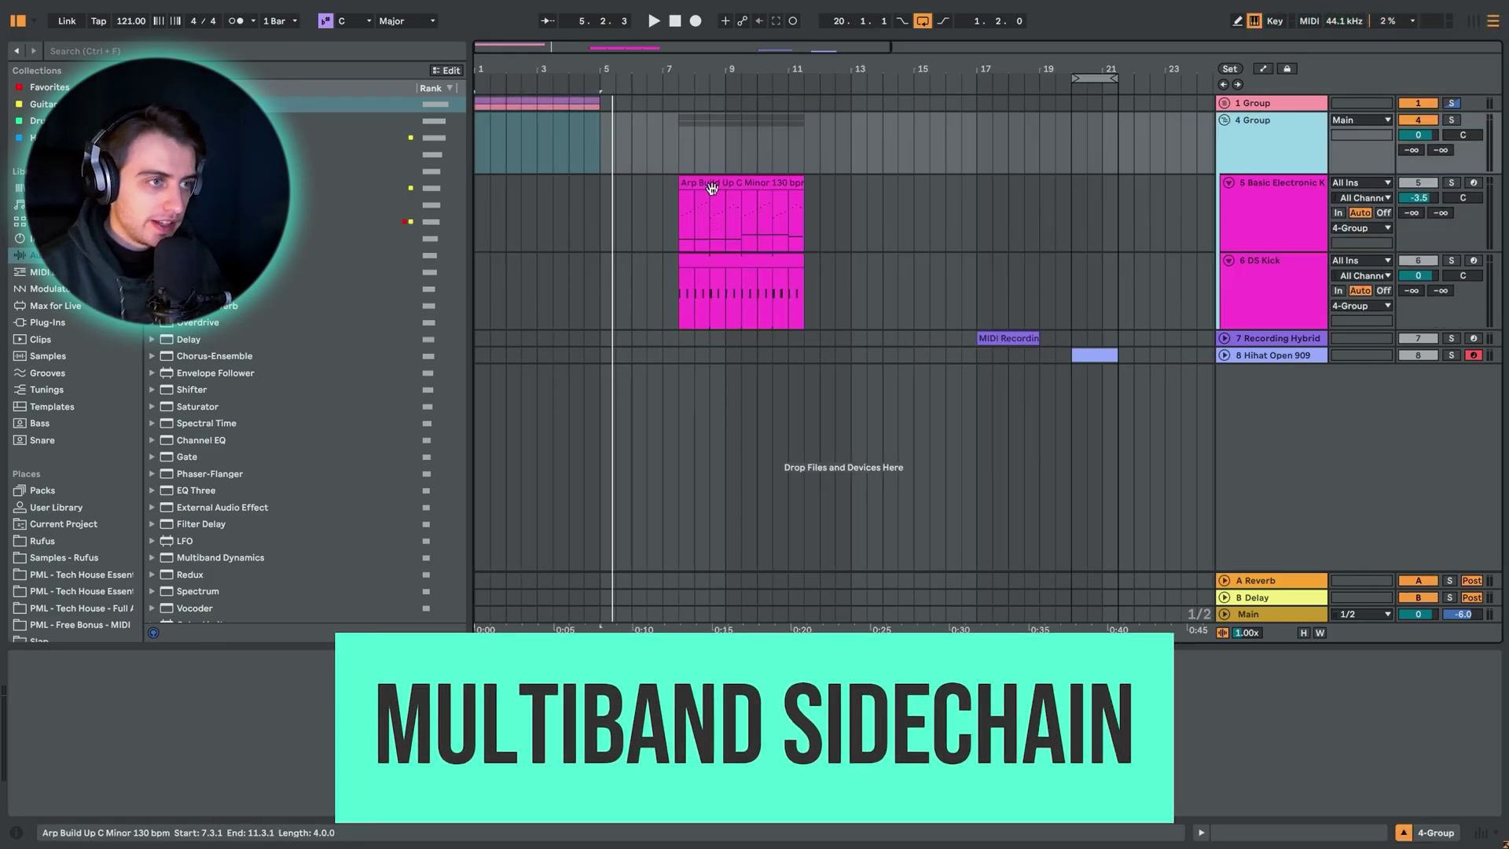
{"action": "left_click", "coordinate": [715, 185]}
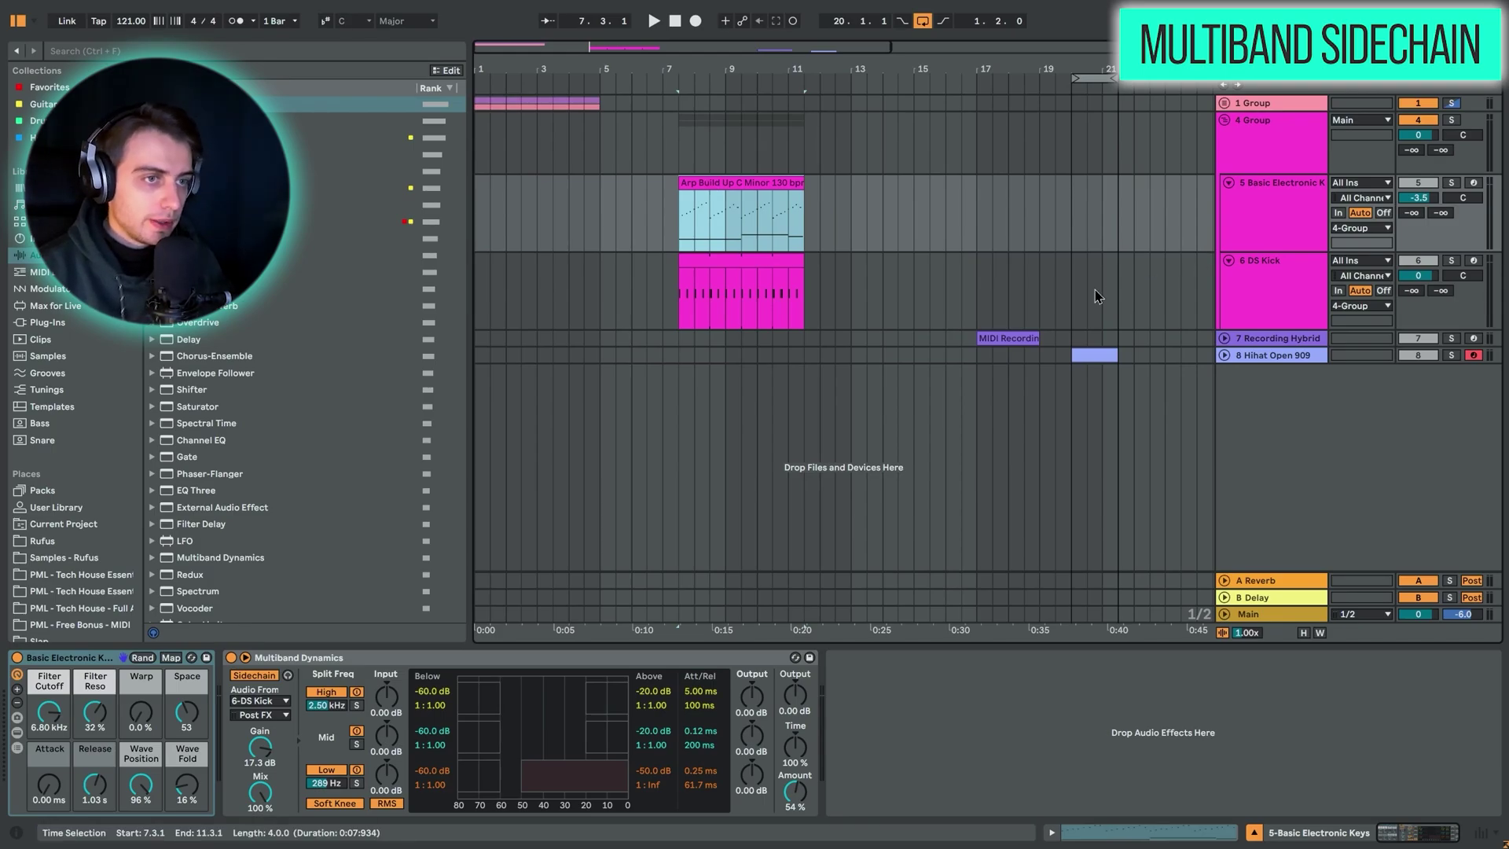
{"action": "left_click", "coordinate": [791, 260]}
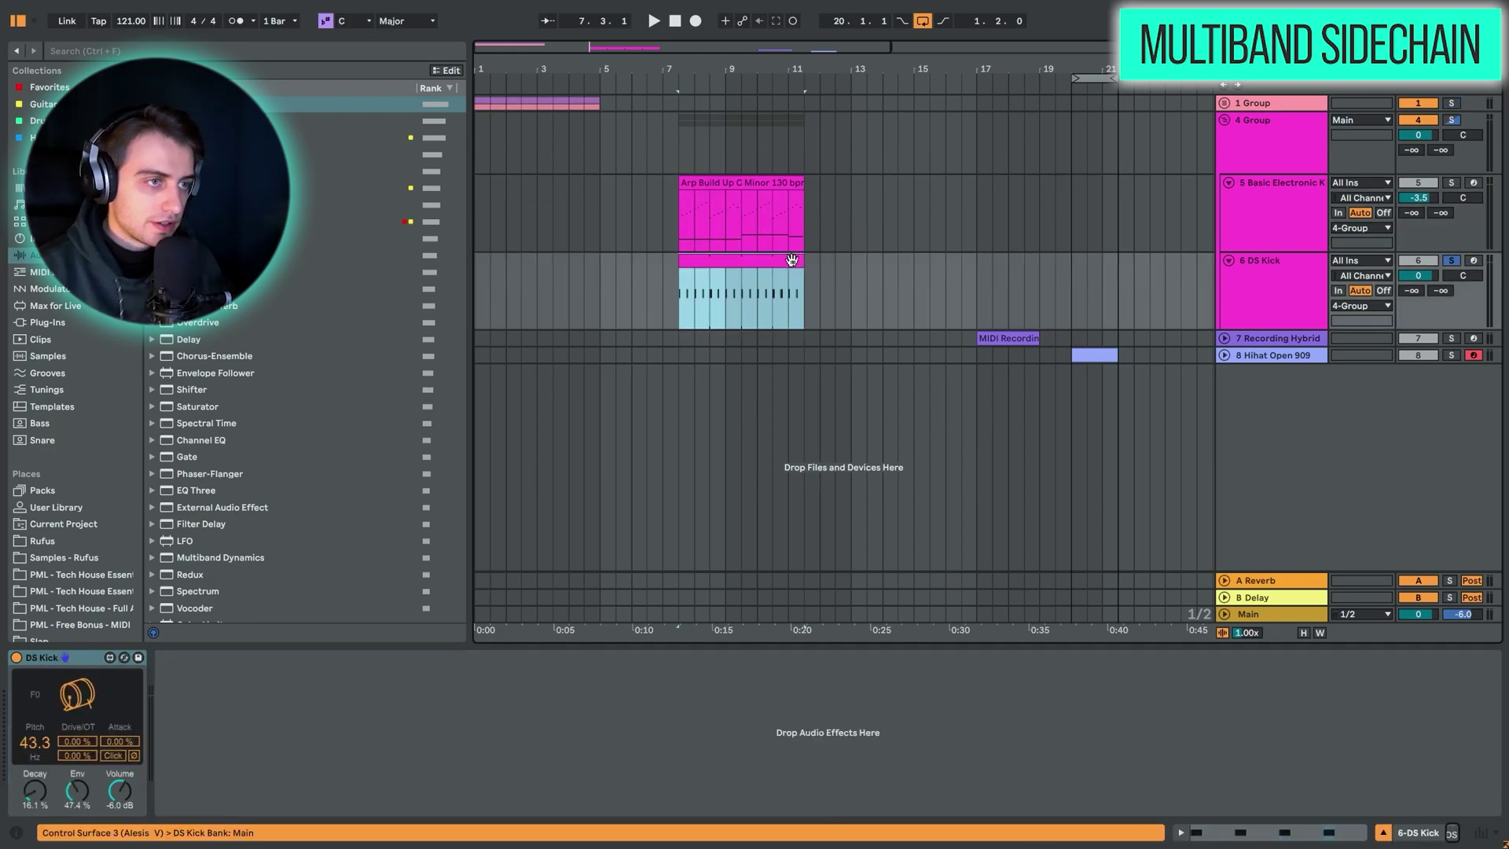
{"action": "key", "text": "space"}
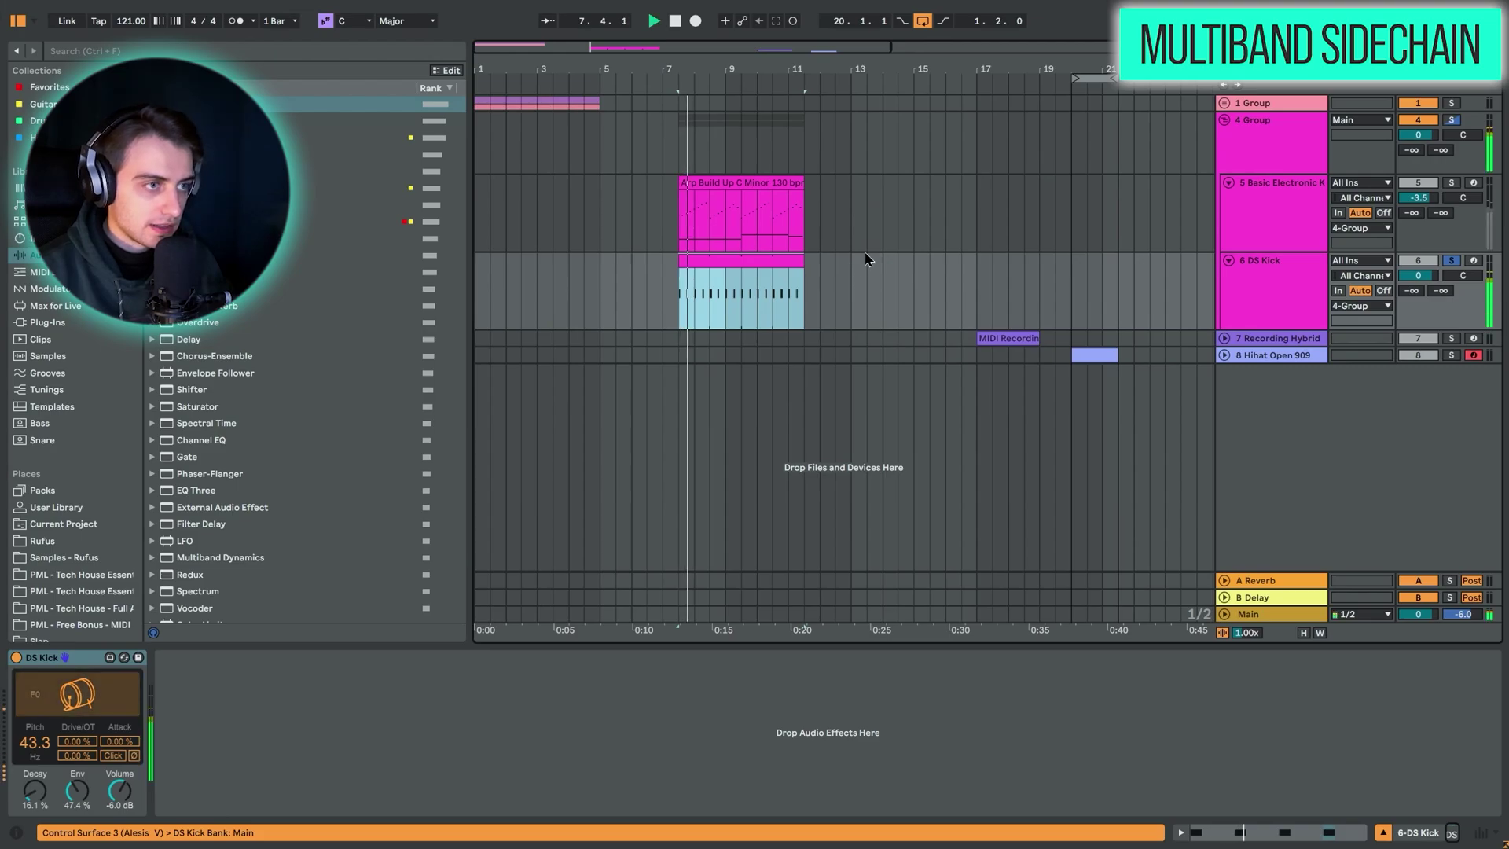
{"action": "key", "text": "space"}
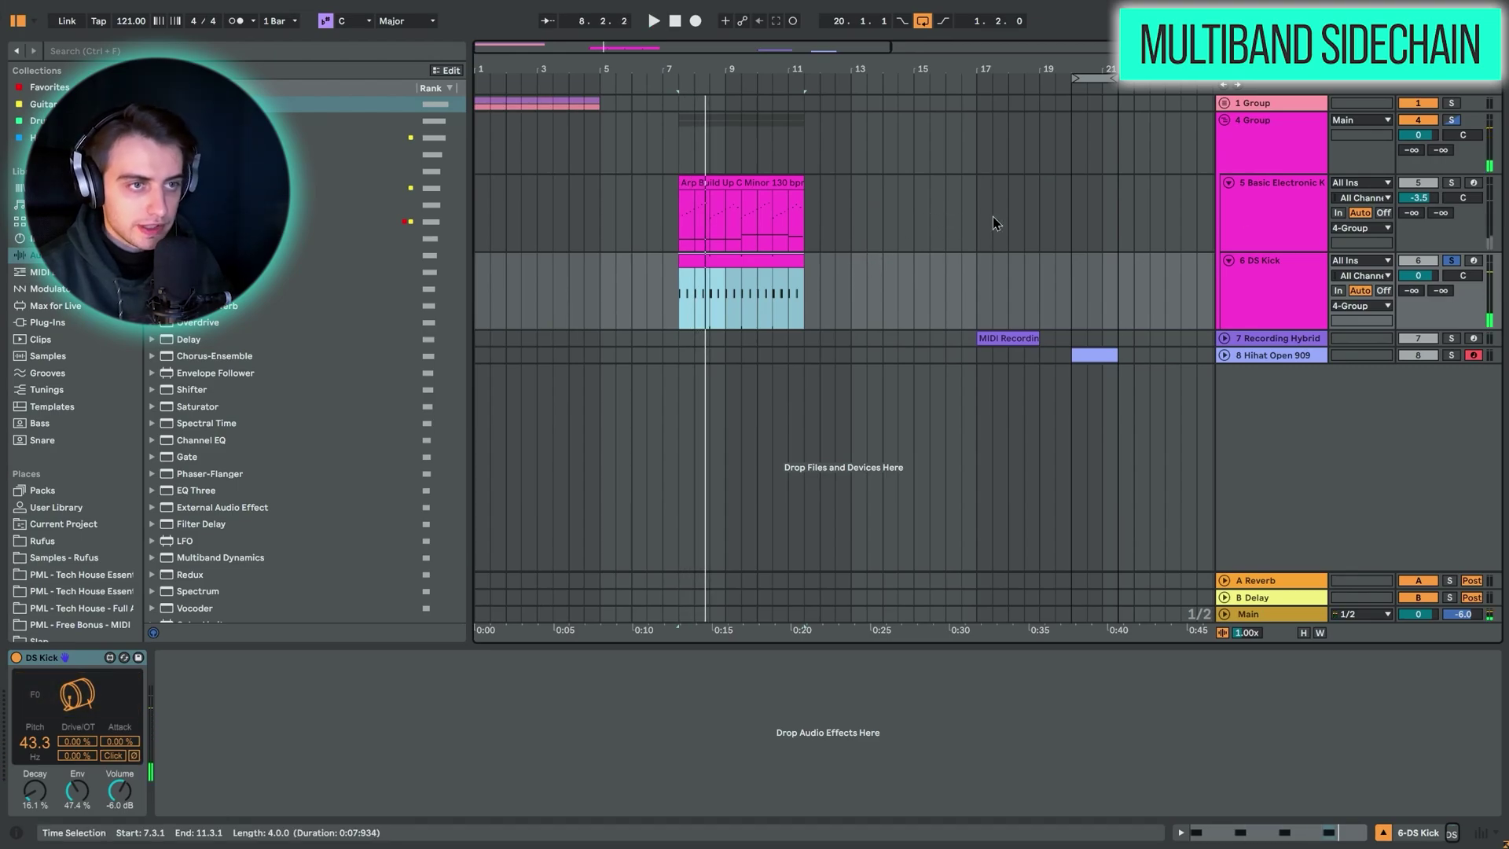
- Solo the Basic Electronic Keys track, open its Arp Build Up clip for note editing and hide the velocity lane
{"action": "left_click", "coordinate": [774, 226]}
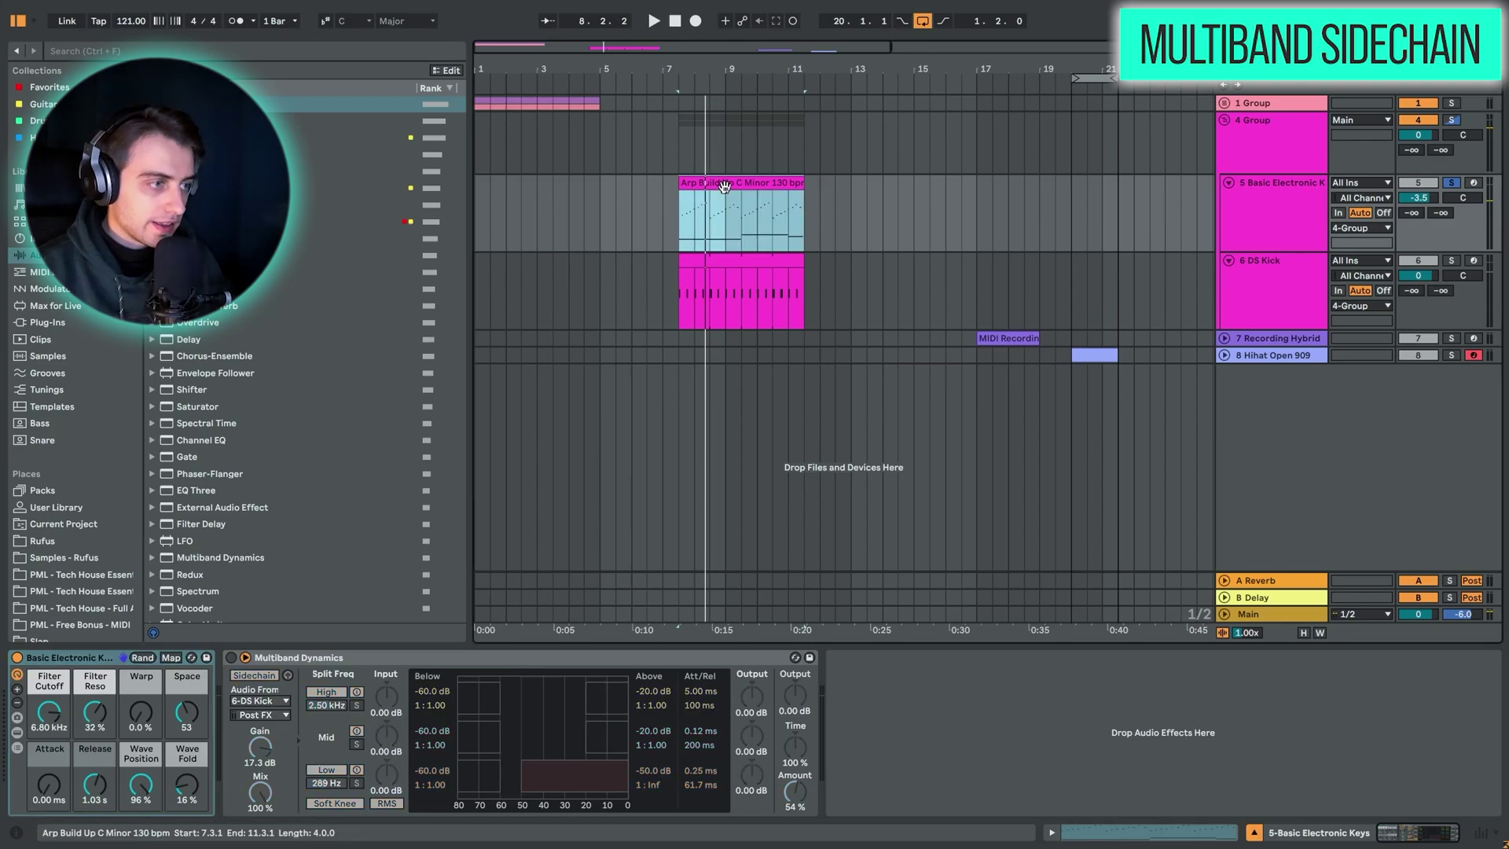
{"action": "key", "text": "shift+Tab"}
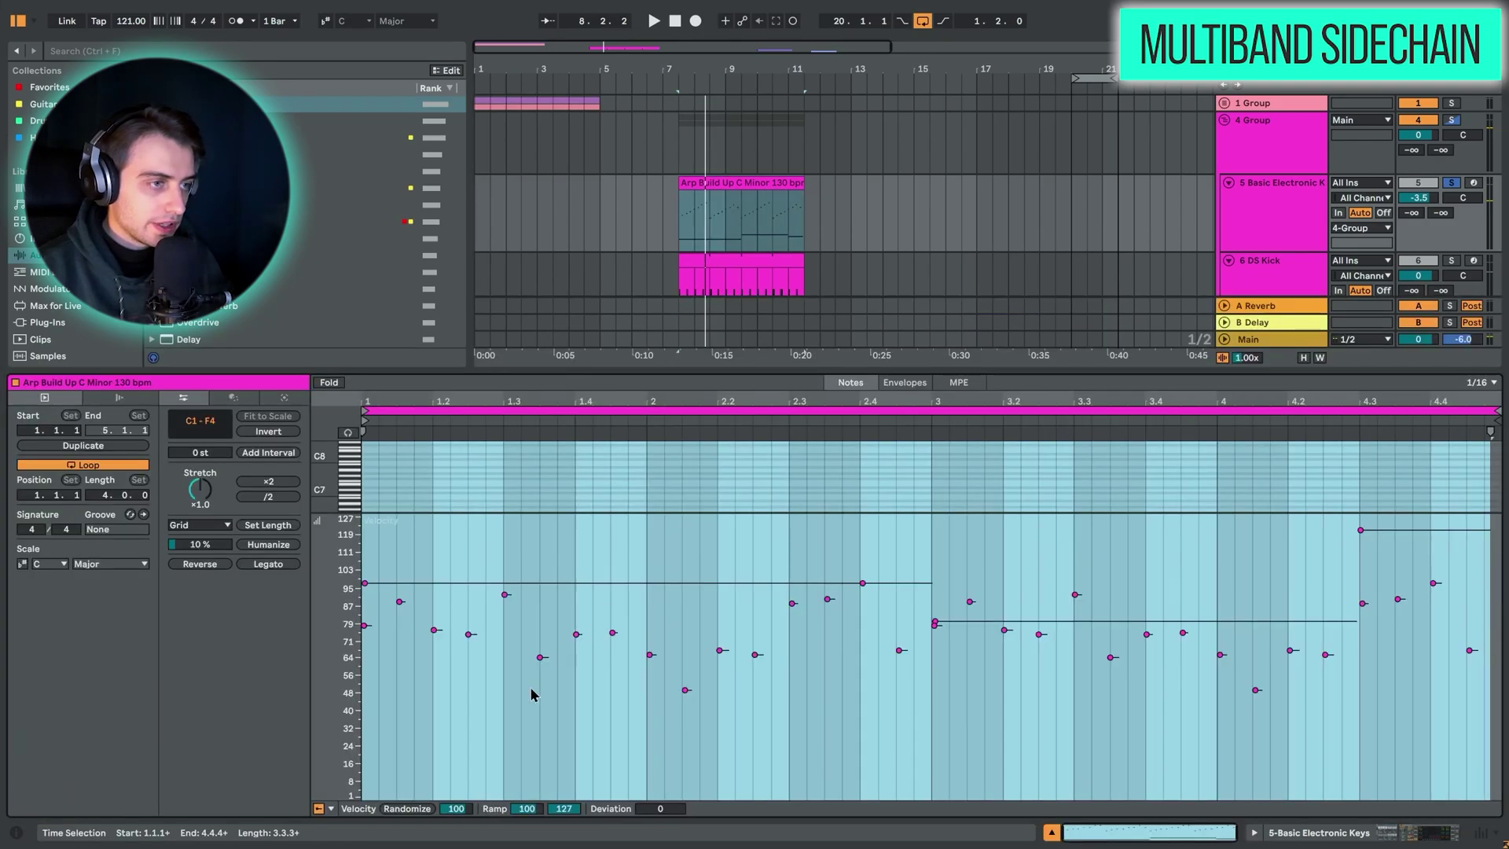
{"action": "left_click", "coordinate": [319, 809]}
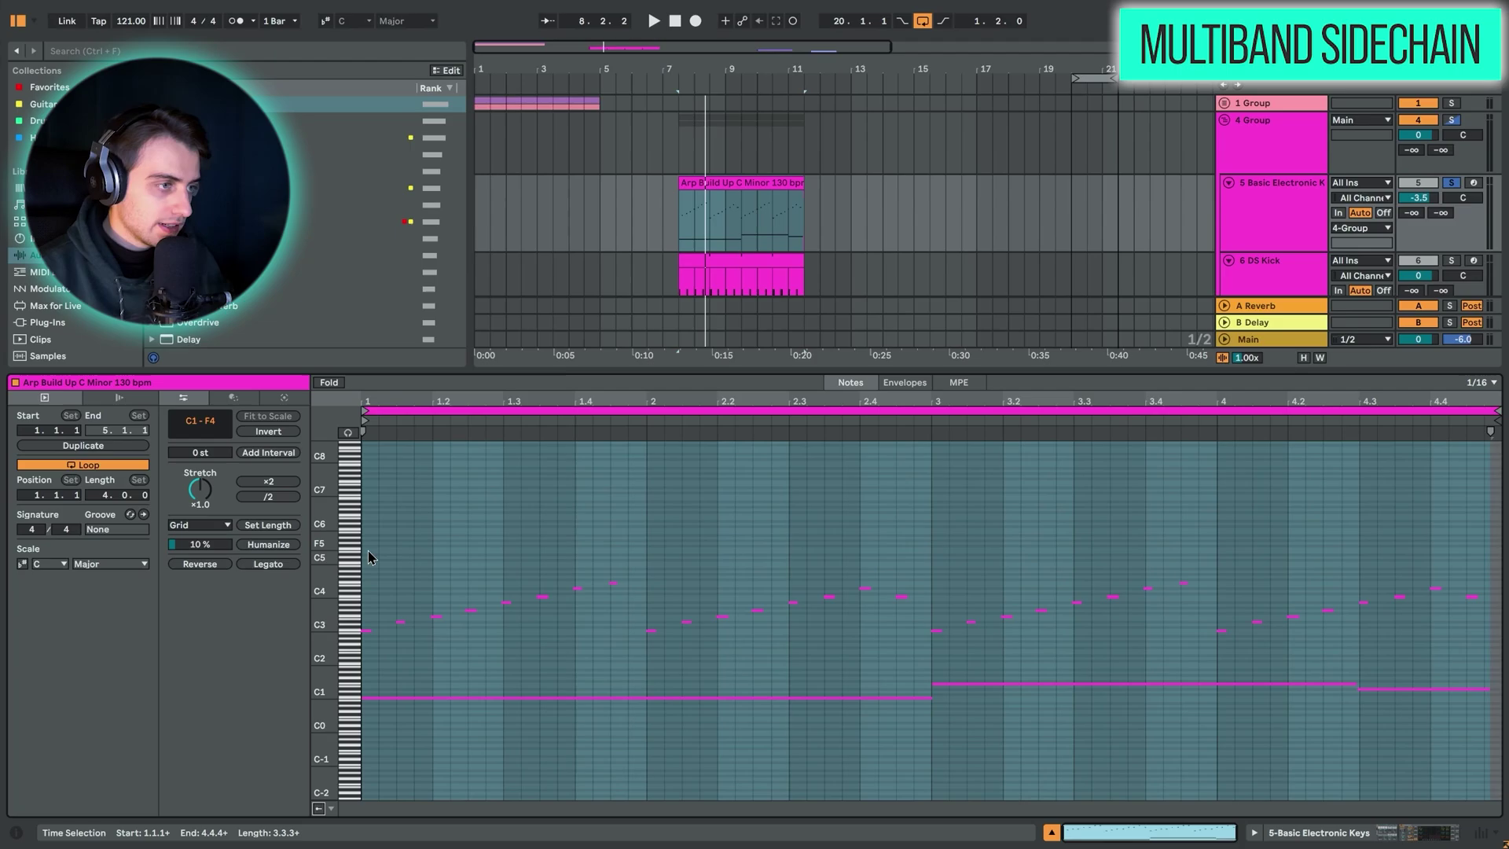
- Deactivate the C3–F4 arp notes in the Arp Build Up clip and play the bass notes alone
{"action": "left_click_drag", "start_coordinate": [367, 550], "coordinate": [1499, 639]}
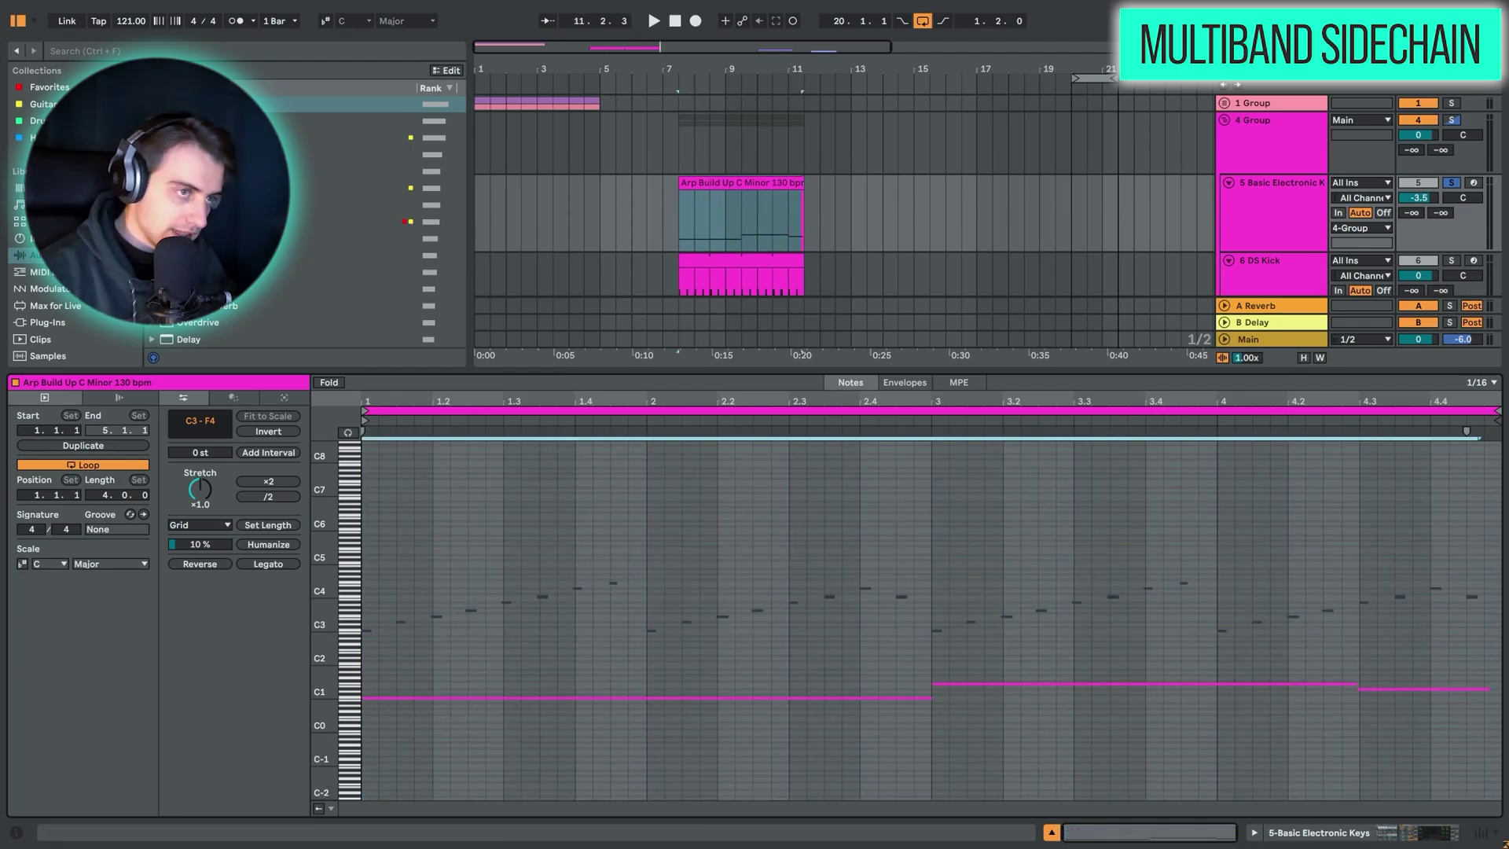
{"action": "key", "text": "space"}
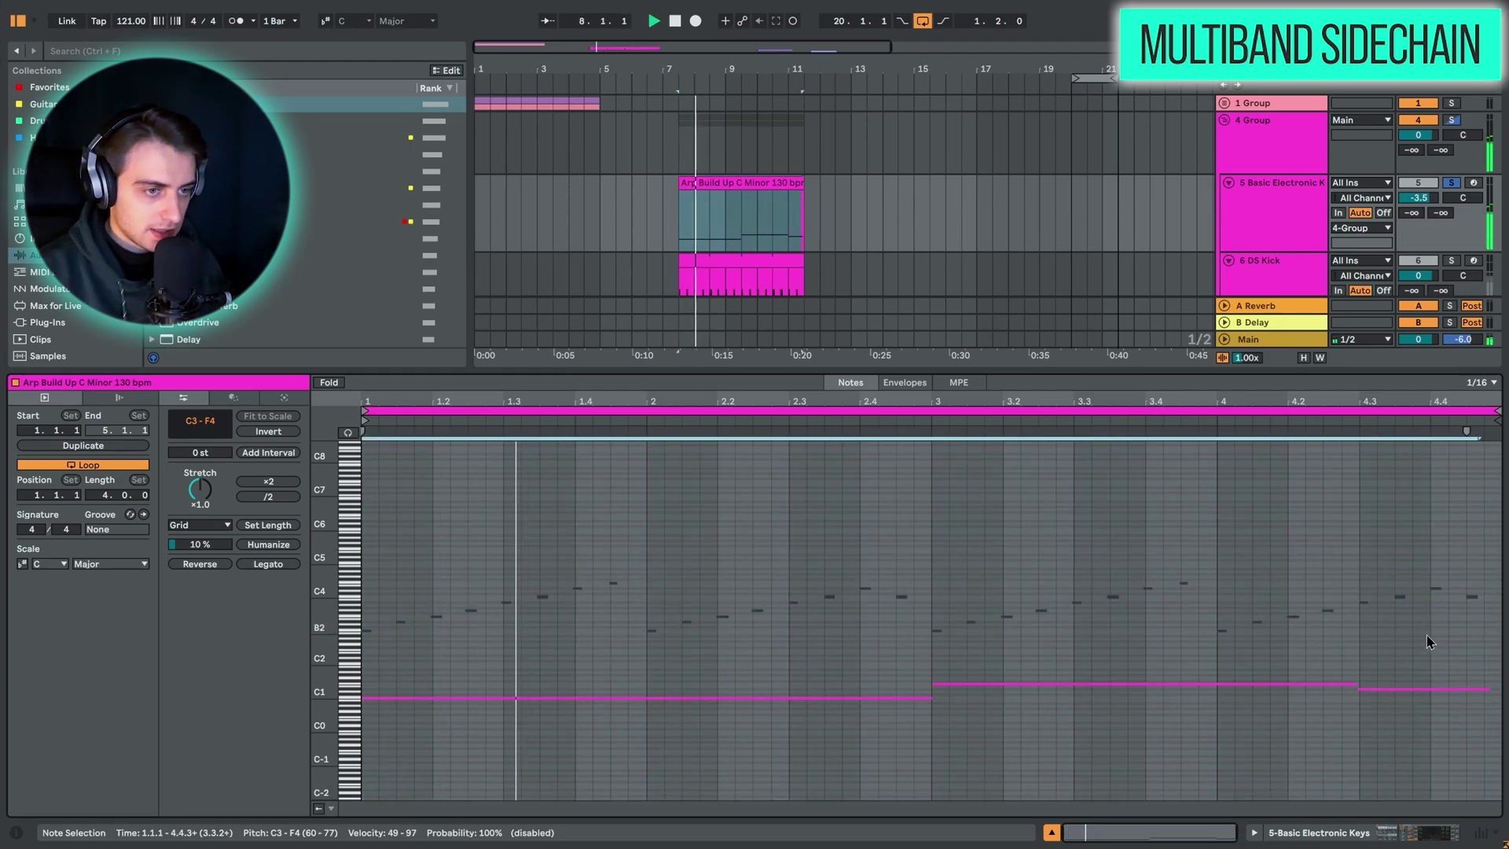
- Deactivate the C1–F1 bass notes, reactivate the C3–F4 arp notes and play the arp alone
{"action": "left_click_drag", "start_coordinate": [798, 640], "coordinate": [1492, 802]}
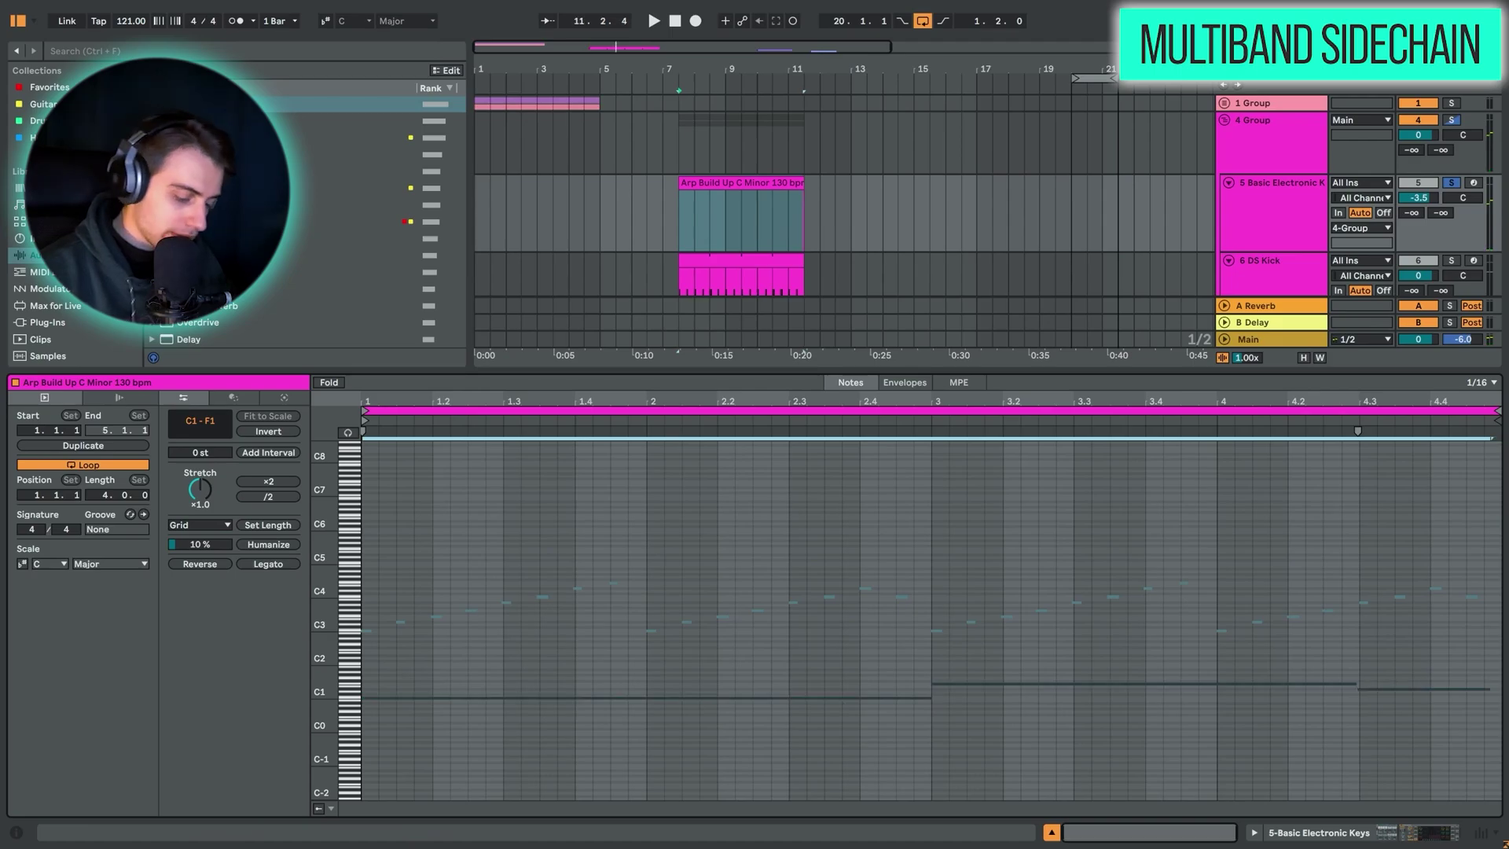
{"action": "left_click_drag", "start_coordinate": [364, 663], "coordinate": [1490, 470]}
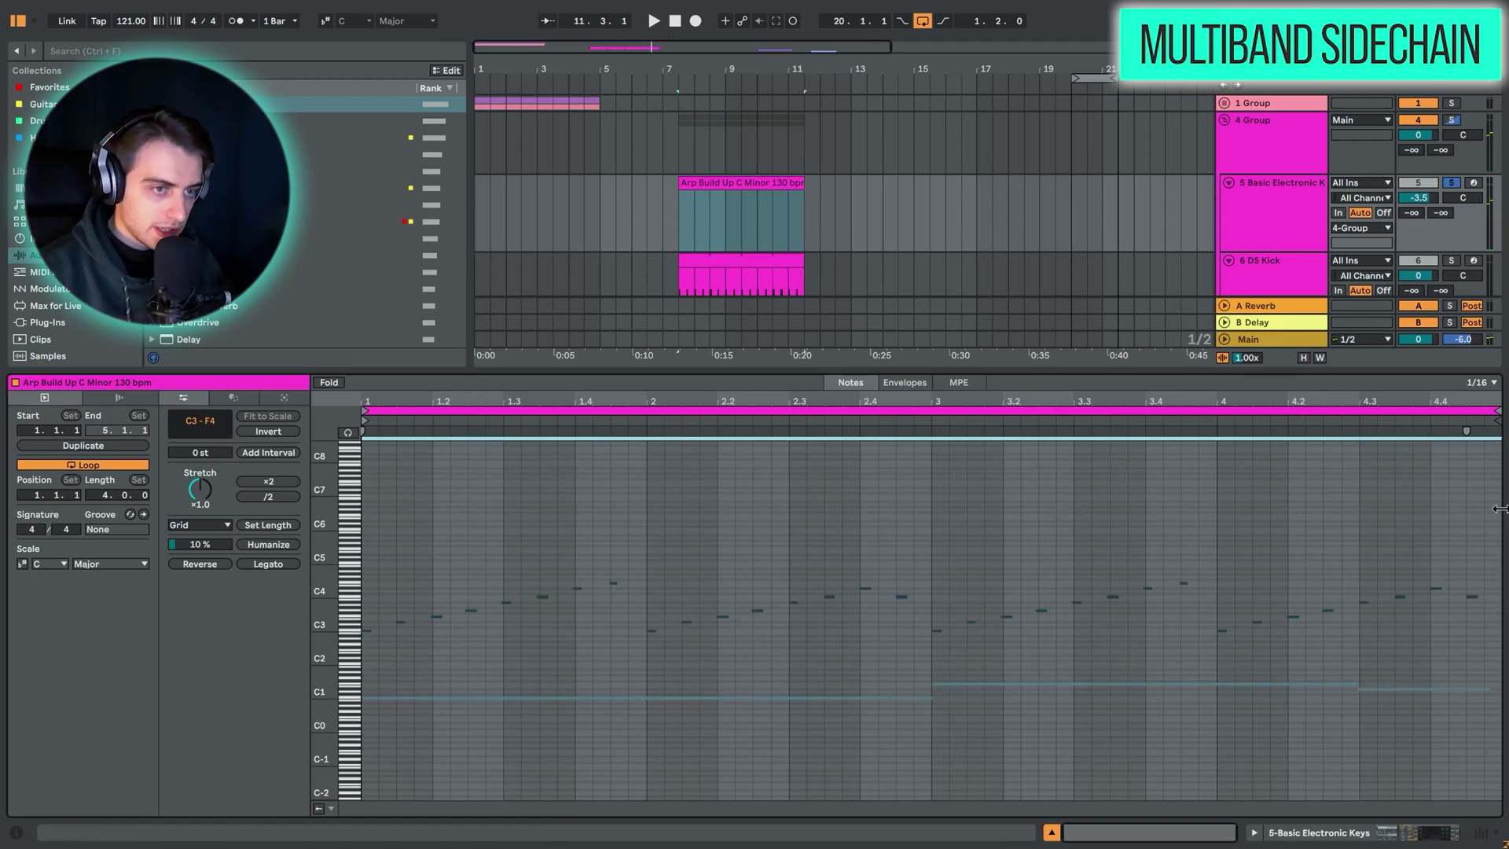
{"action": "key", "text": "0"}
{"action": "key", "text": "space"}
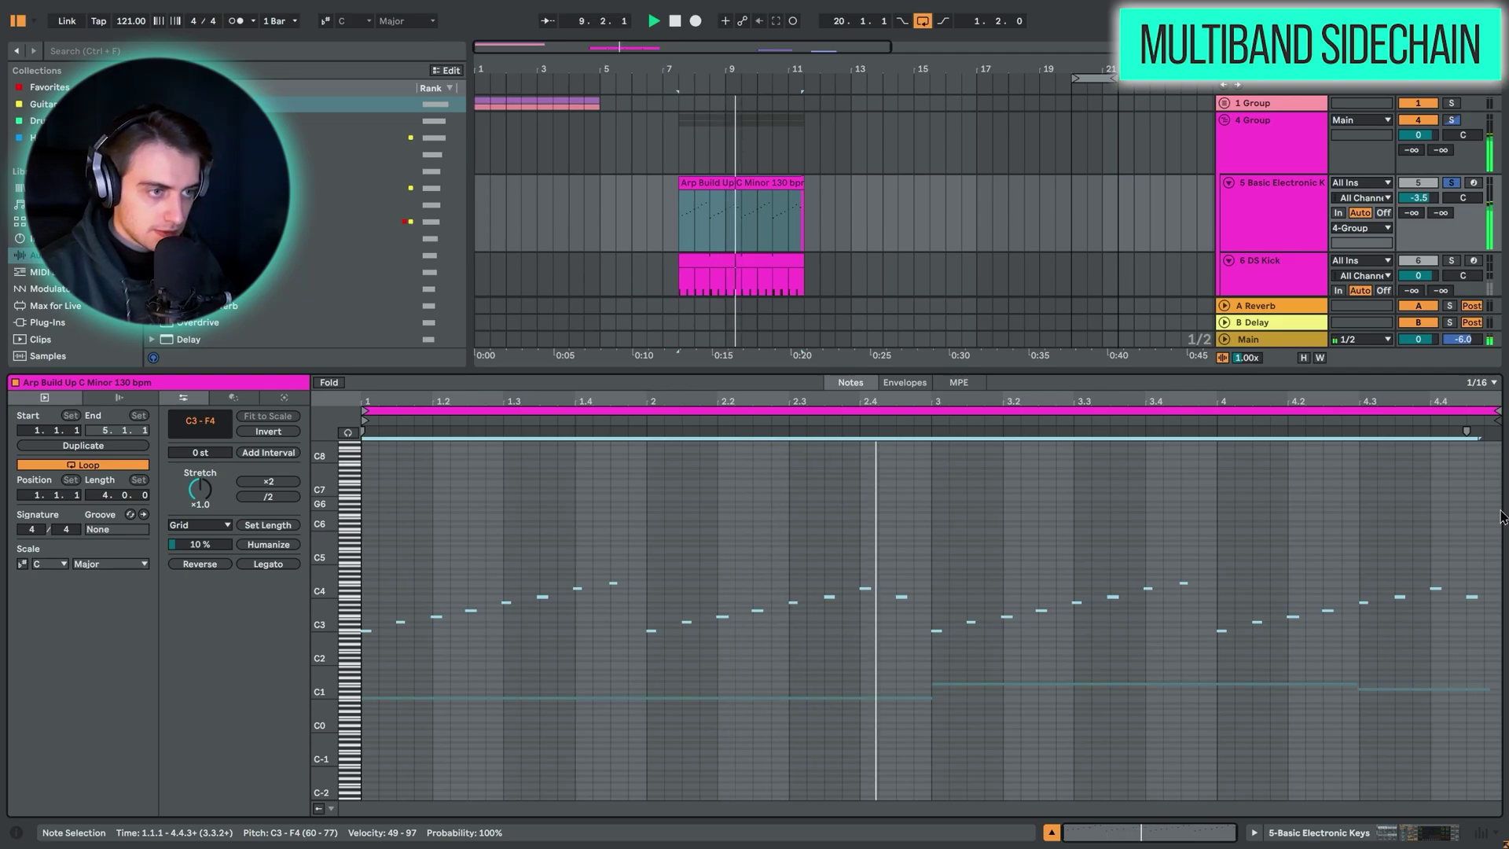
{"action": "key", "text": "space"}
- Reactivate the C1–F1 bass notes and reopen the Arp Build Up clip's notes after viewing the track's devices
{"action": "left_click_drag", "start_coordinate": [1453, 736], "coordinate": [705, 685]}
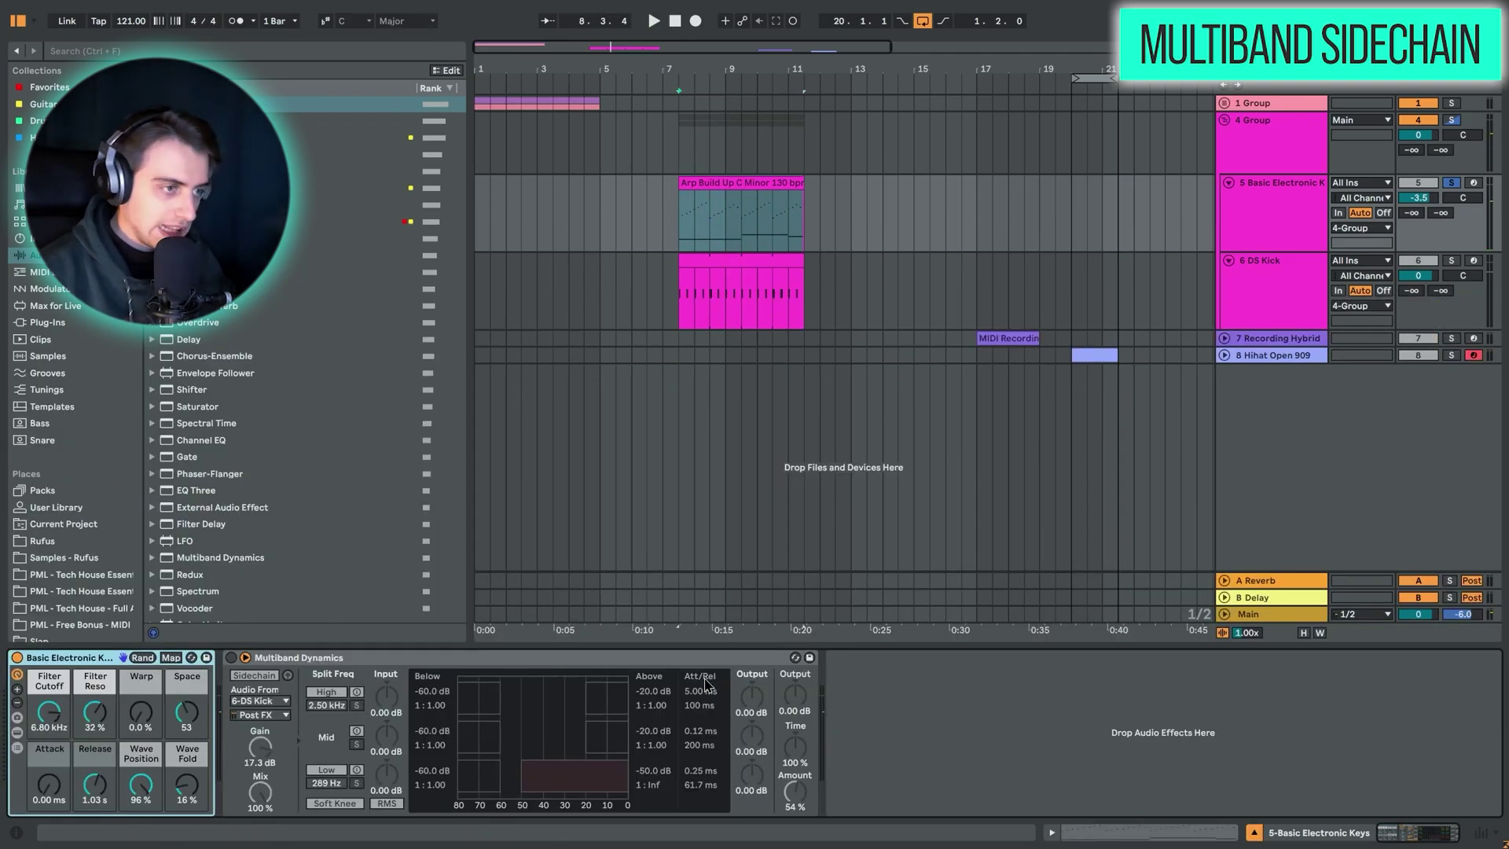
{"action": "double_click", "coordinate": [739, 183]}
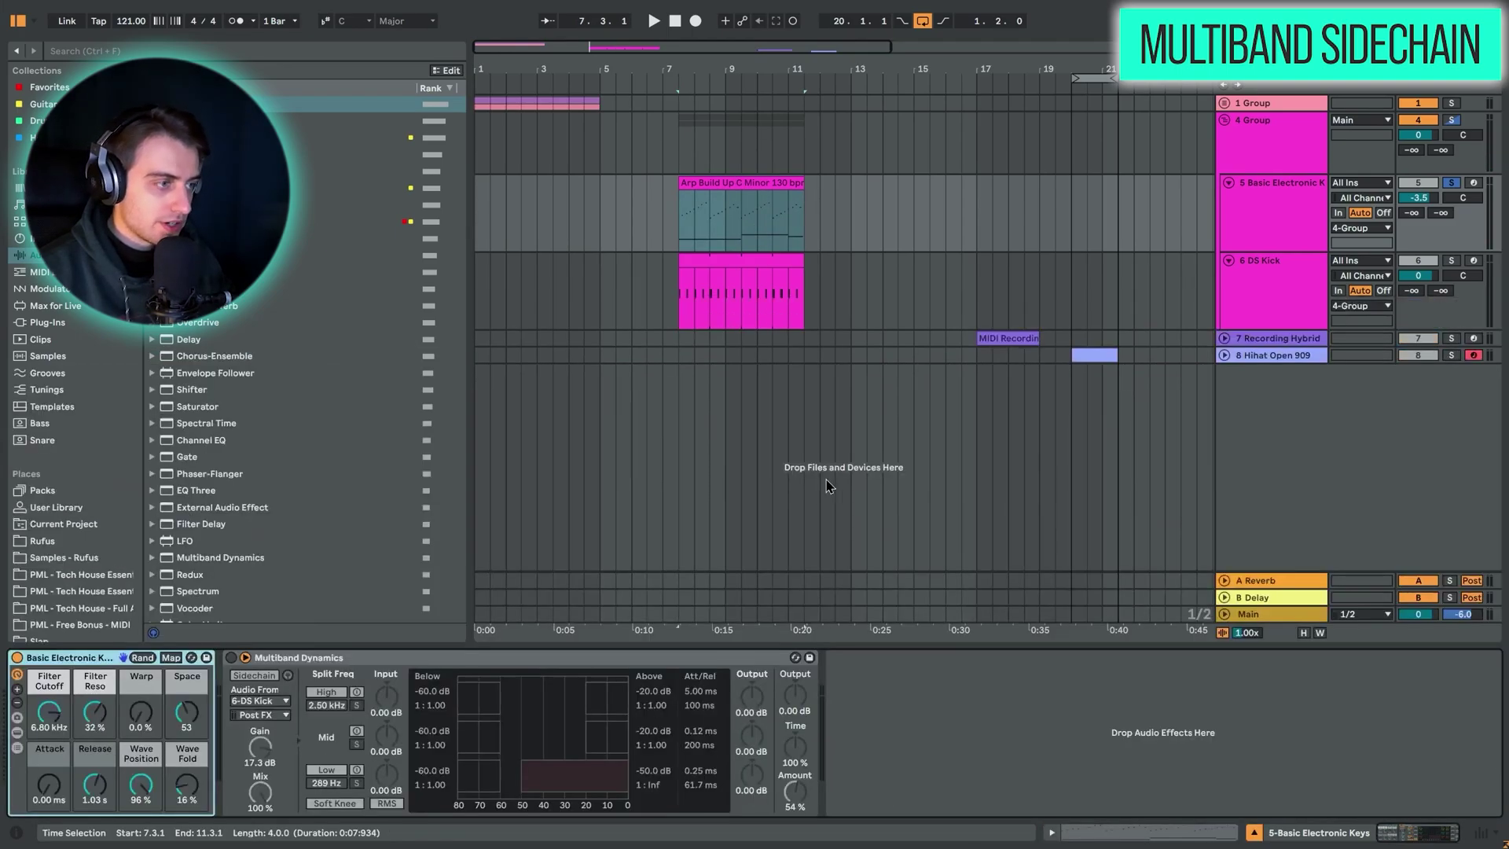
- Bring up the devices of the Basic Electronic Keys track and activate its Multiband Dynamics
{"action": "left_click", "coordinate": [729, 268]}
{"action": "left_click", "coordinate": [705, 183]}
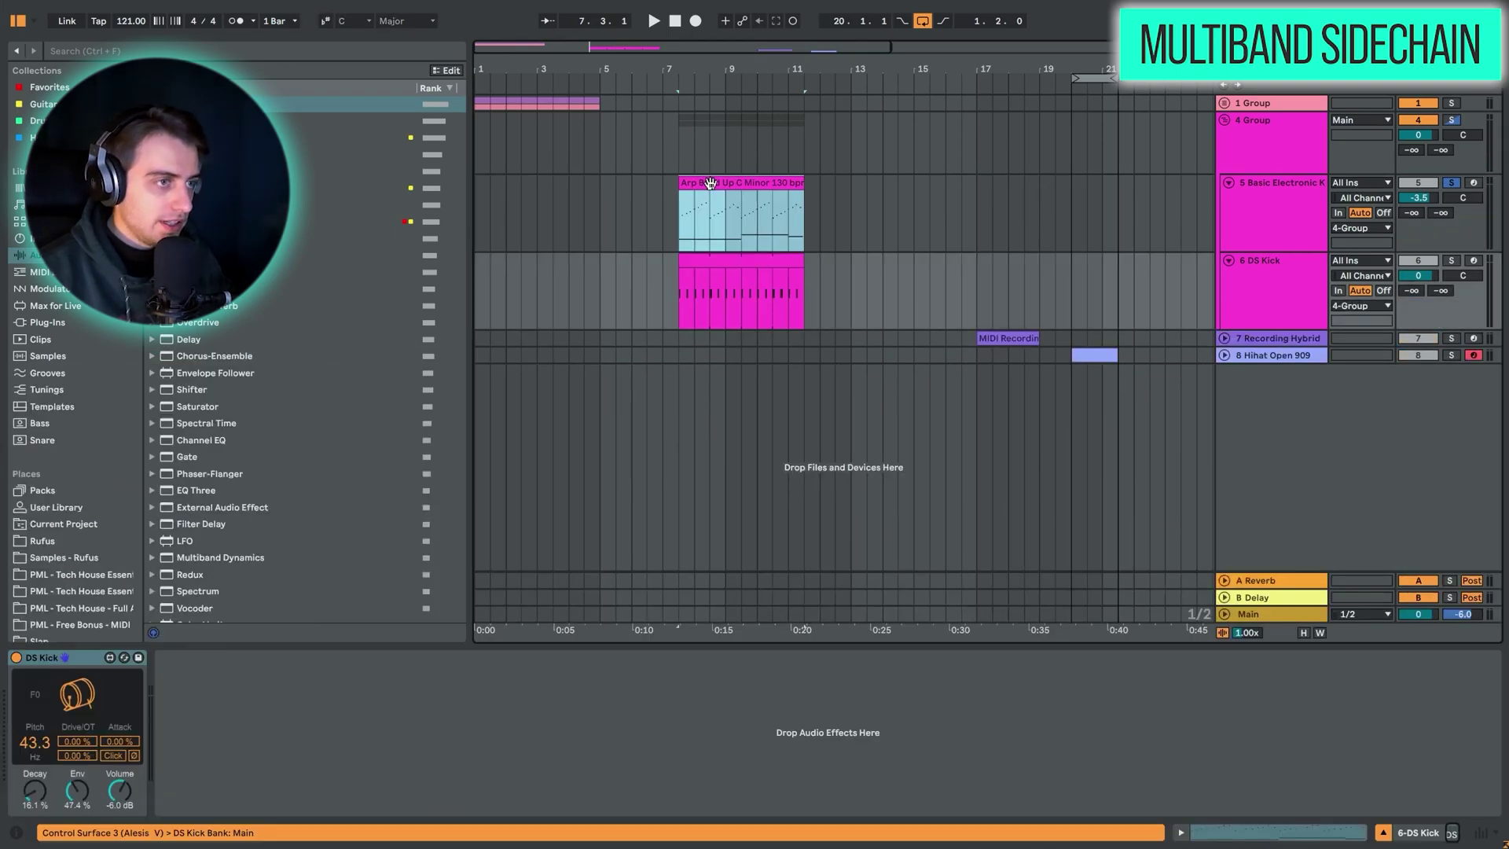
{"action": "left_click", "coordinate": [228, 660]}
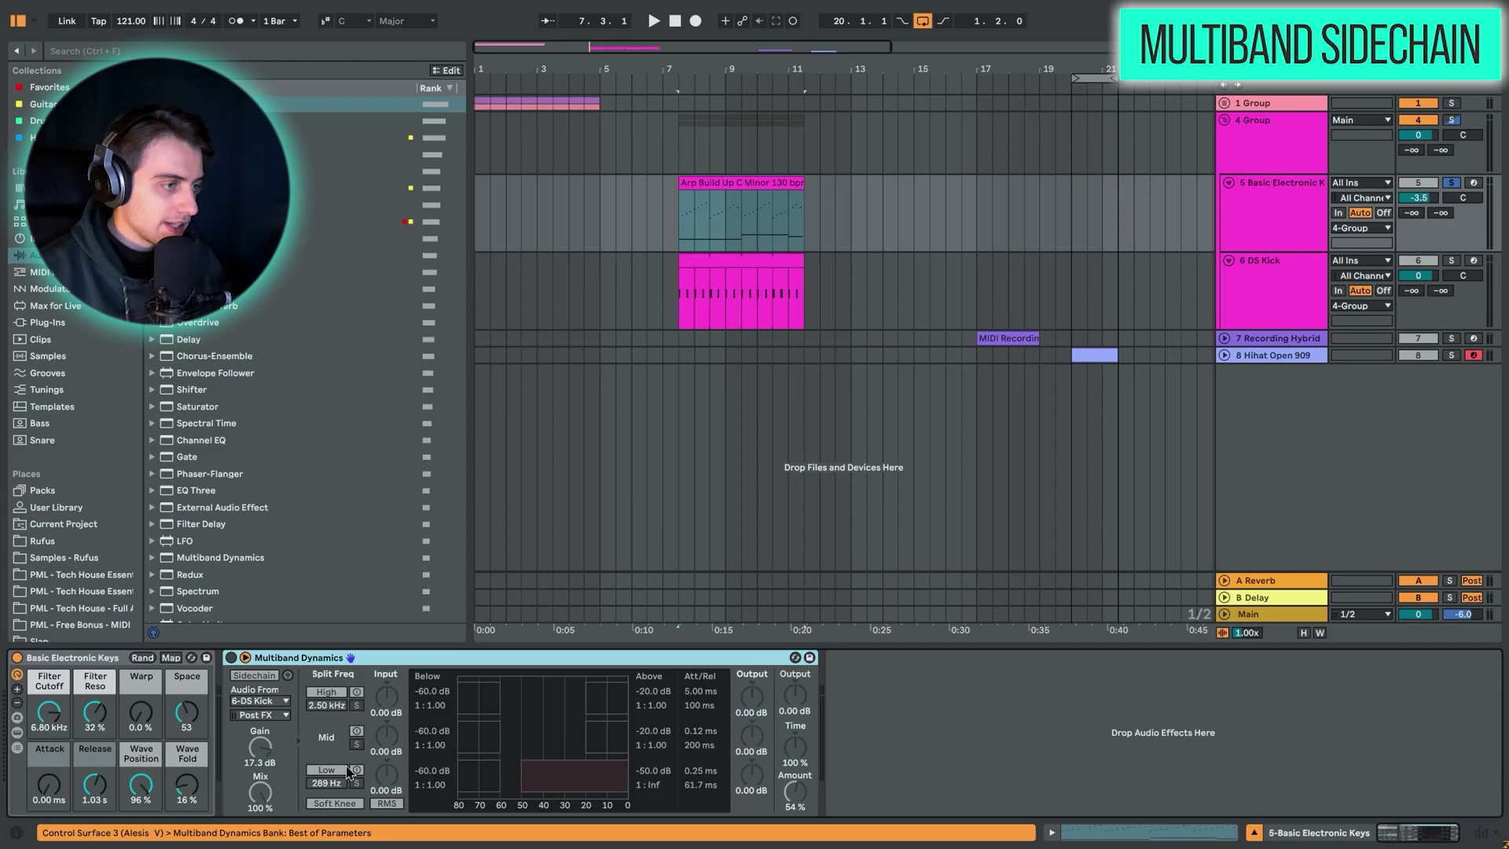
{"action": "left_click", "coordinate": [231, 657]}
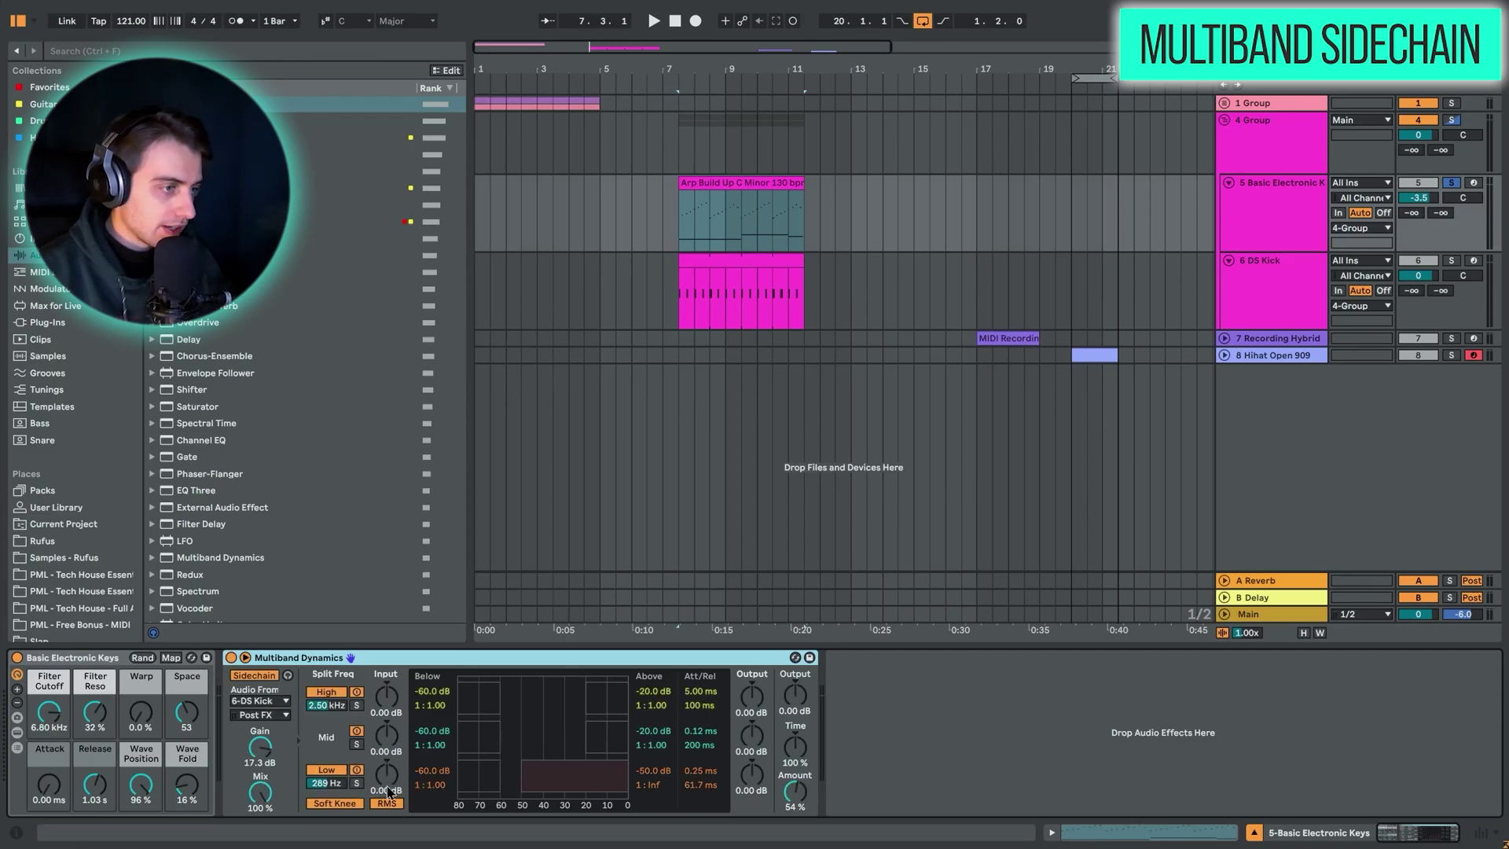
- Solo the low band of Multiband Dynamics and start playback
{"action": "left_click", "coordinate": [360, 784]}
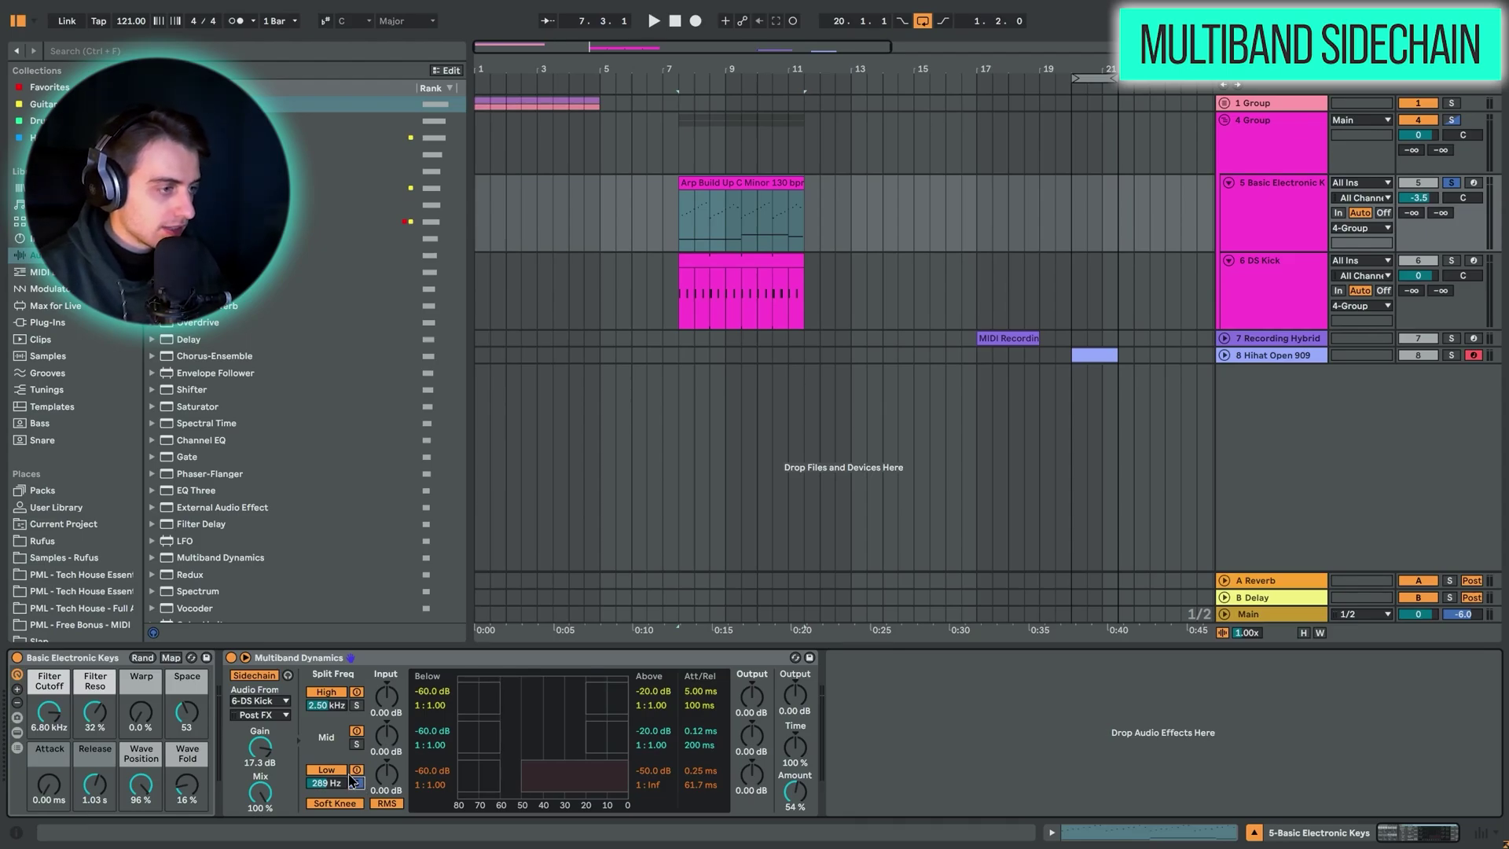
{"action": "left_click", "coordinate": [340, 787]}
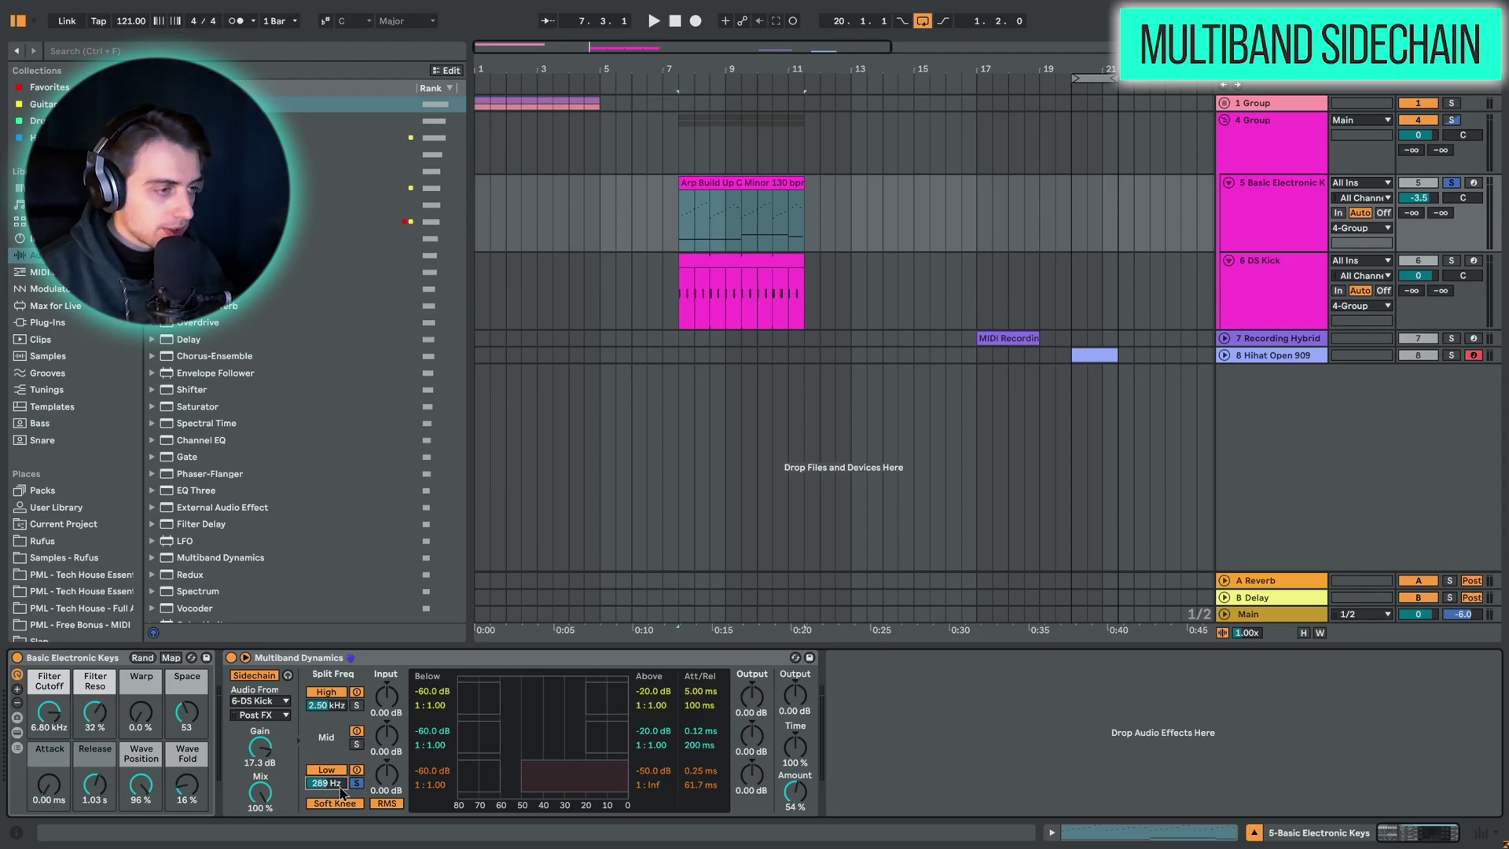
{"action": "key", "text": "space"}
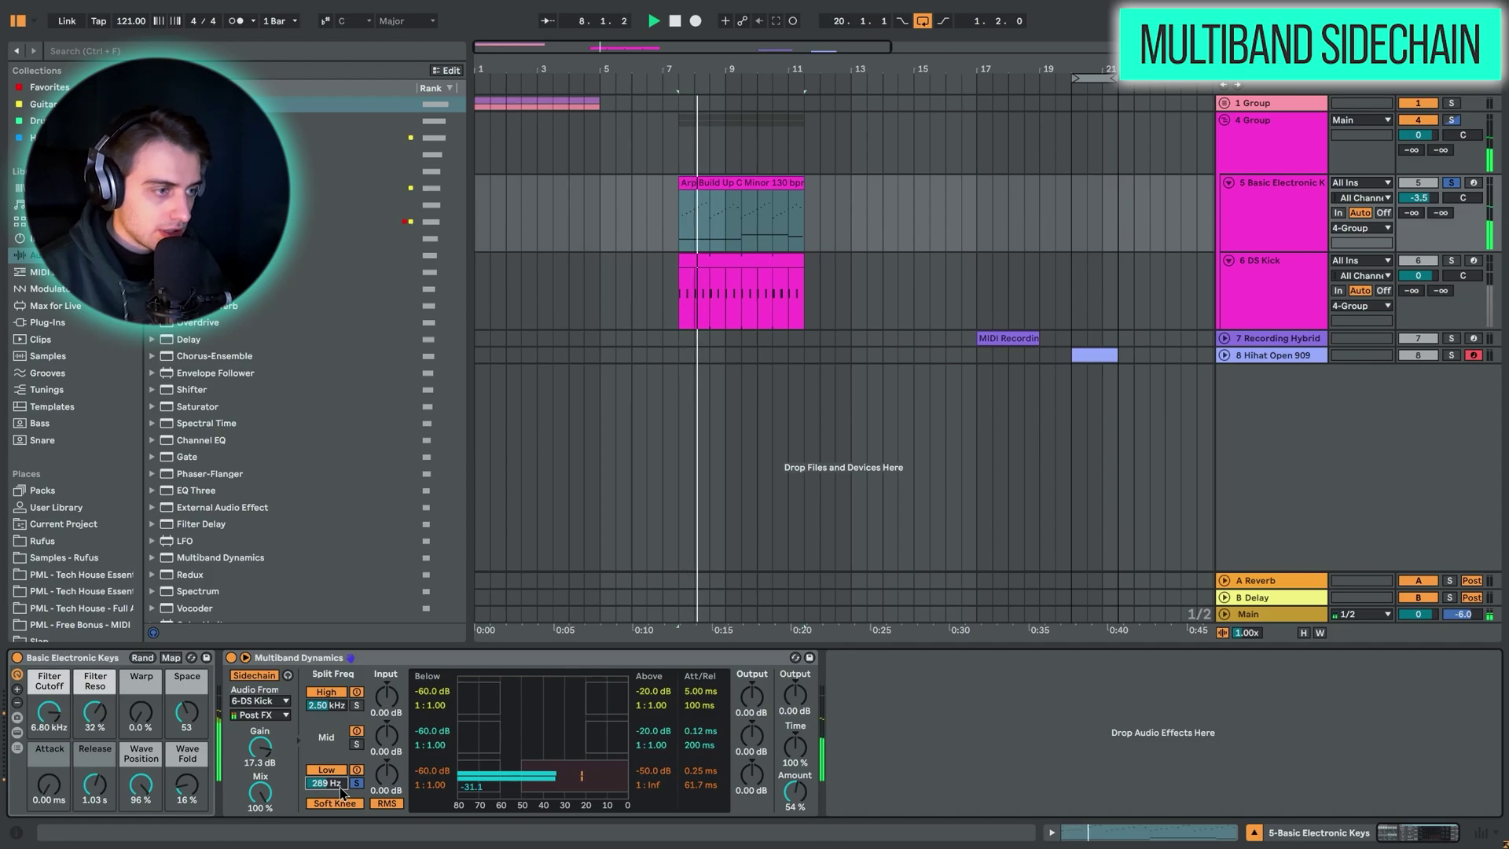
- Compare the low band with the sidechain off and on, check the Audio From source, and stop playback
{"action": "left_click", "coordinate": [253, 675]}
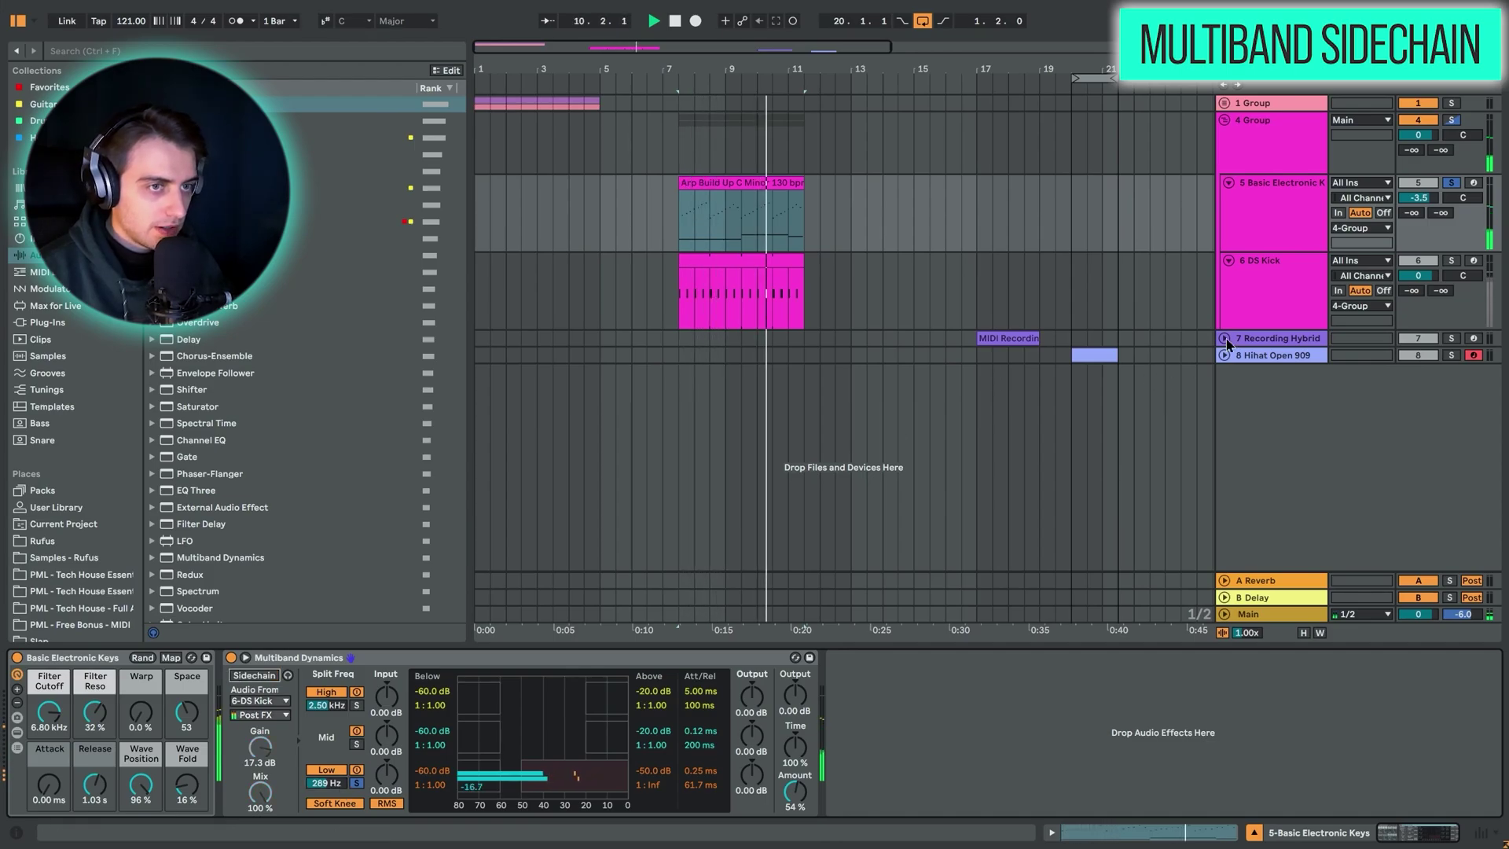
{"action": "mouse_move", "coordinate": [327, 783]}
{"action": "left_mouse_down"}
{"action": "mouse_move", "coordinate": [327, 759]}
{"action": "mouse_move", "coordinate": [333, 788]}
{"action": "left_mouse_up"}
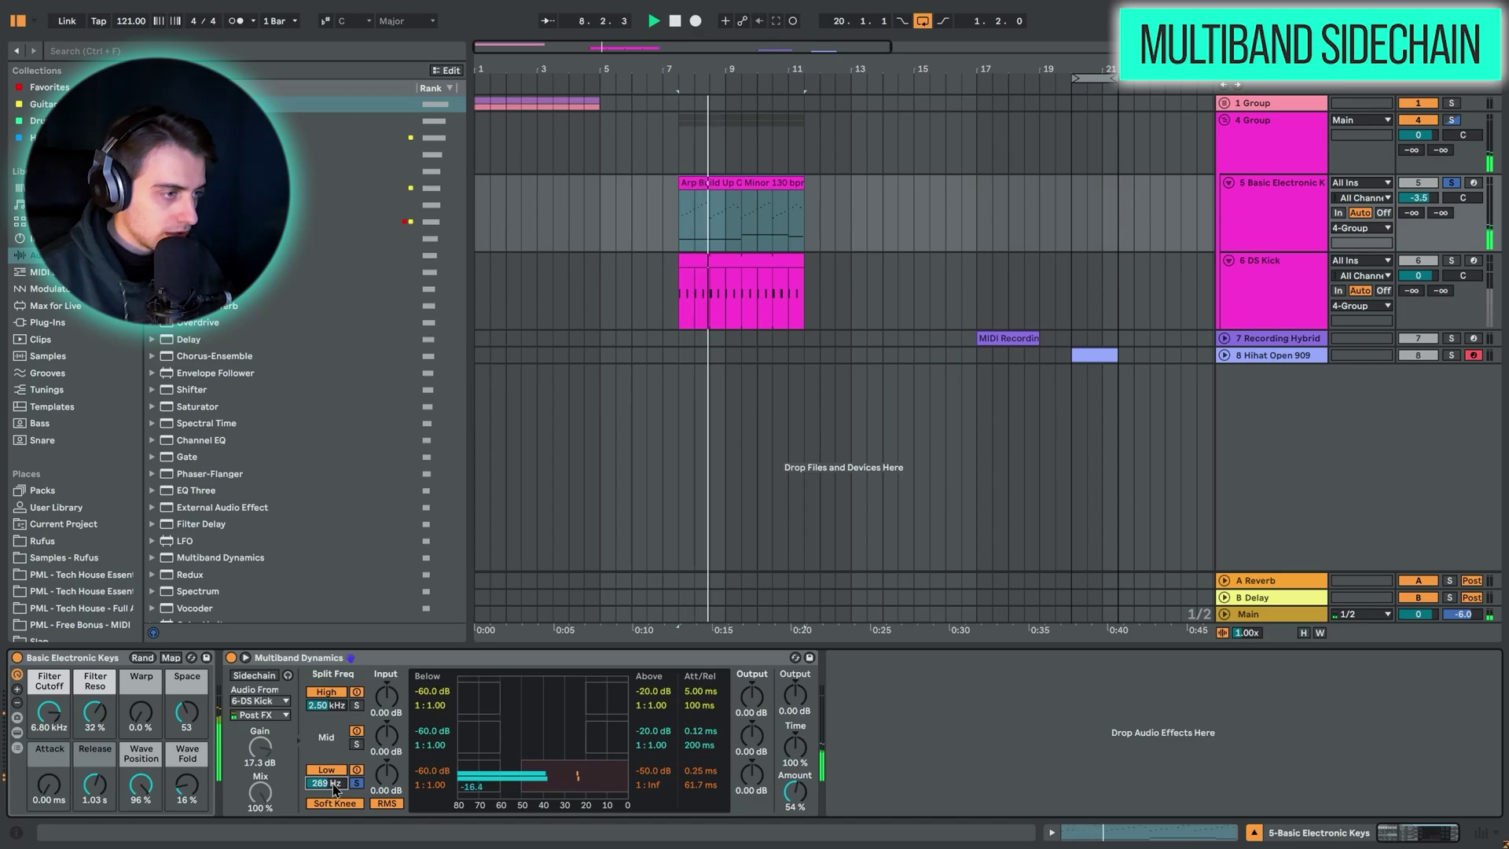
{"action": "left_click", "coordinate": [263, 678]}
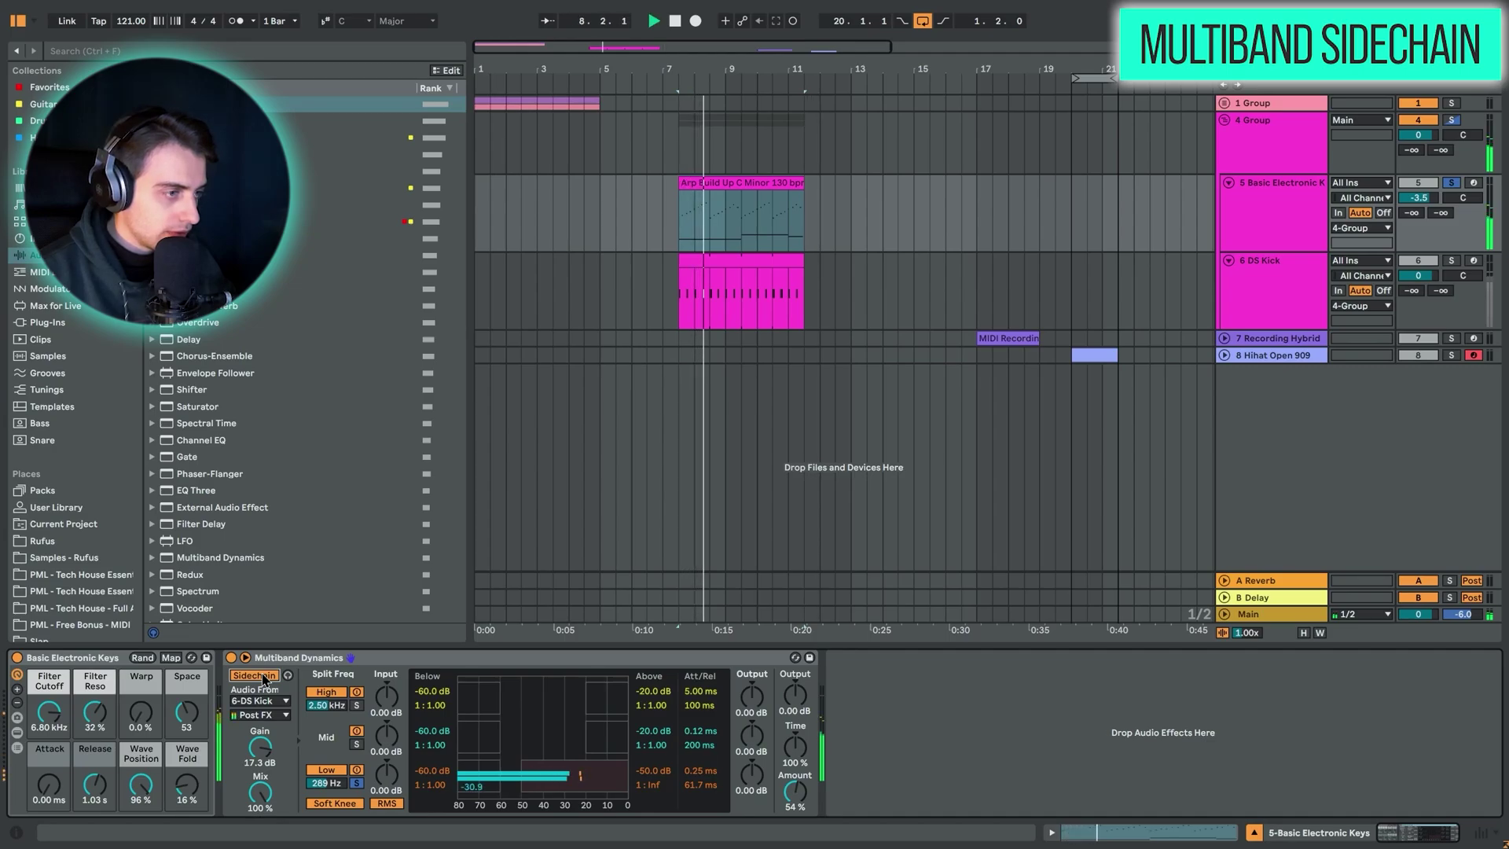
{"action": "left_click", "coordinate": [265, 702]}
{"action": "left_click", "coordinate": [265, 702]}
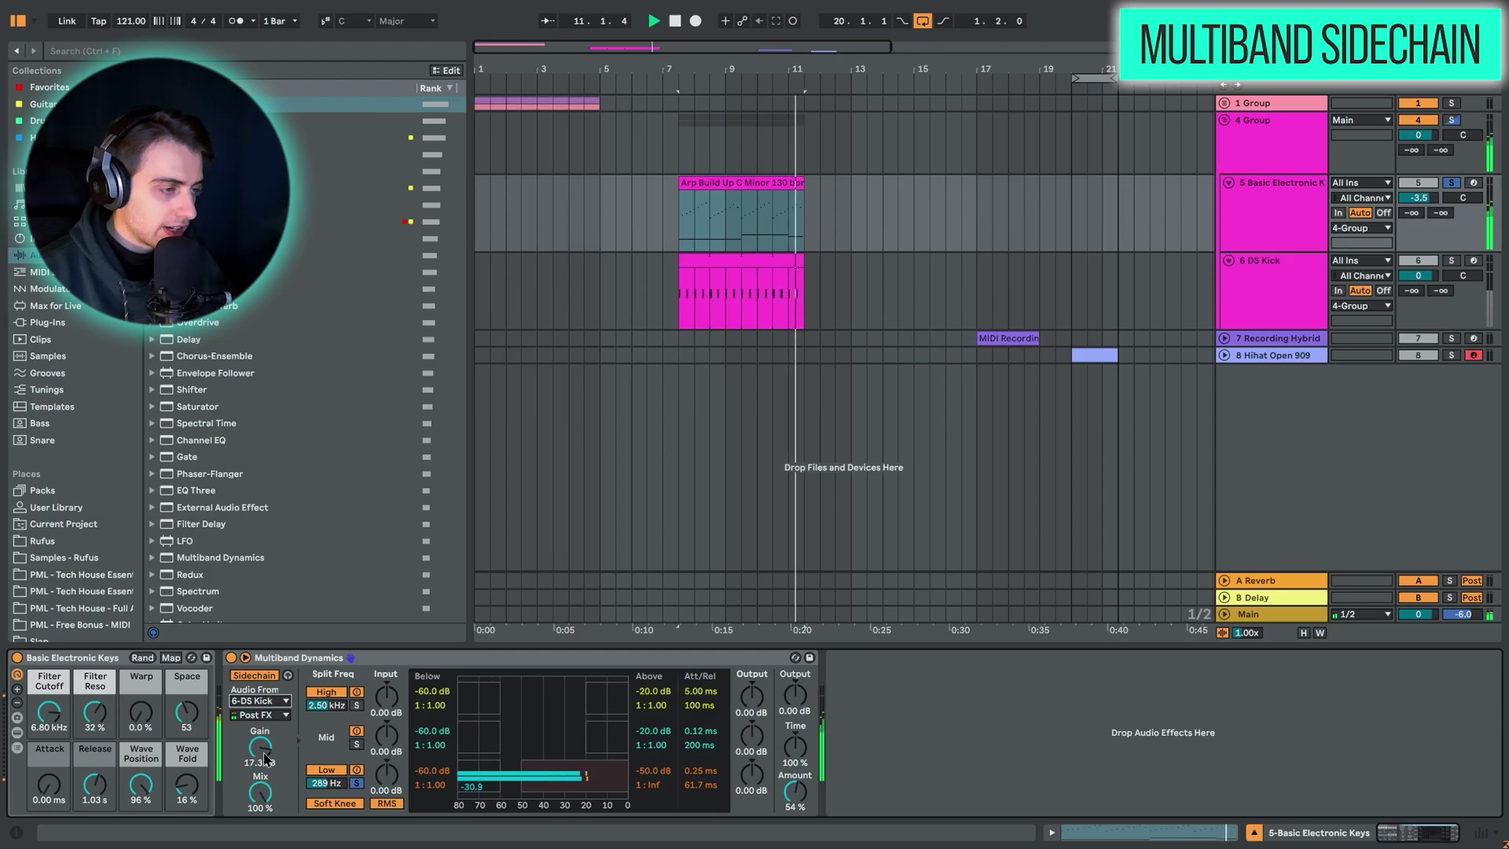
{"action": "key", "text": "space"}
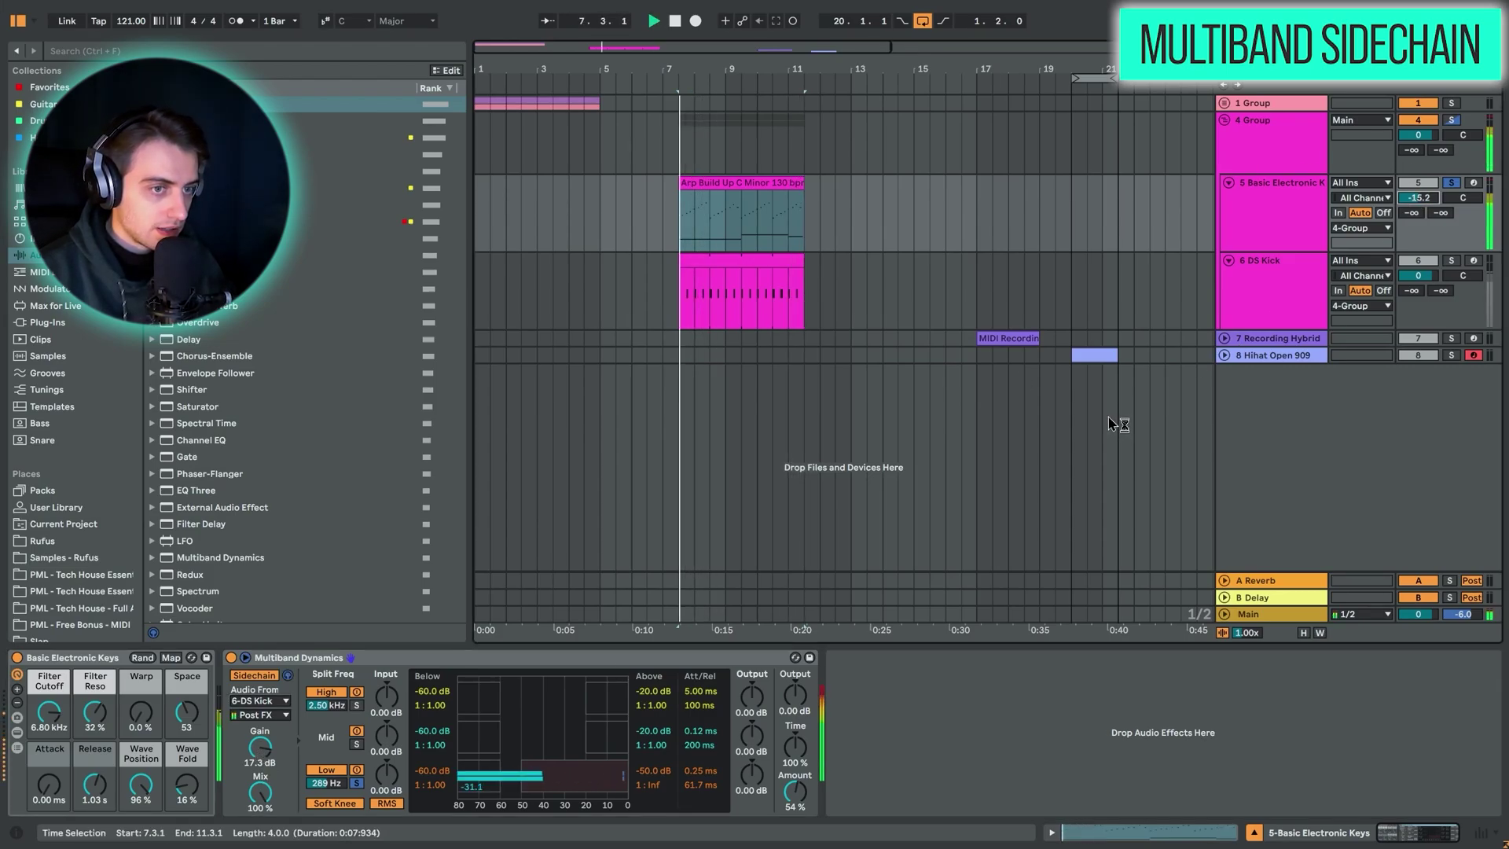
{"action": "key", "text": "space"}
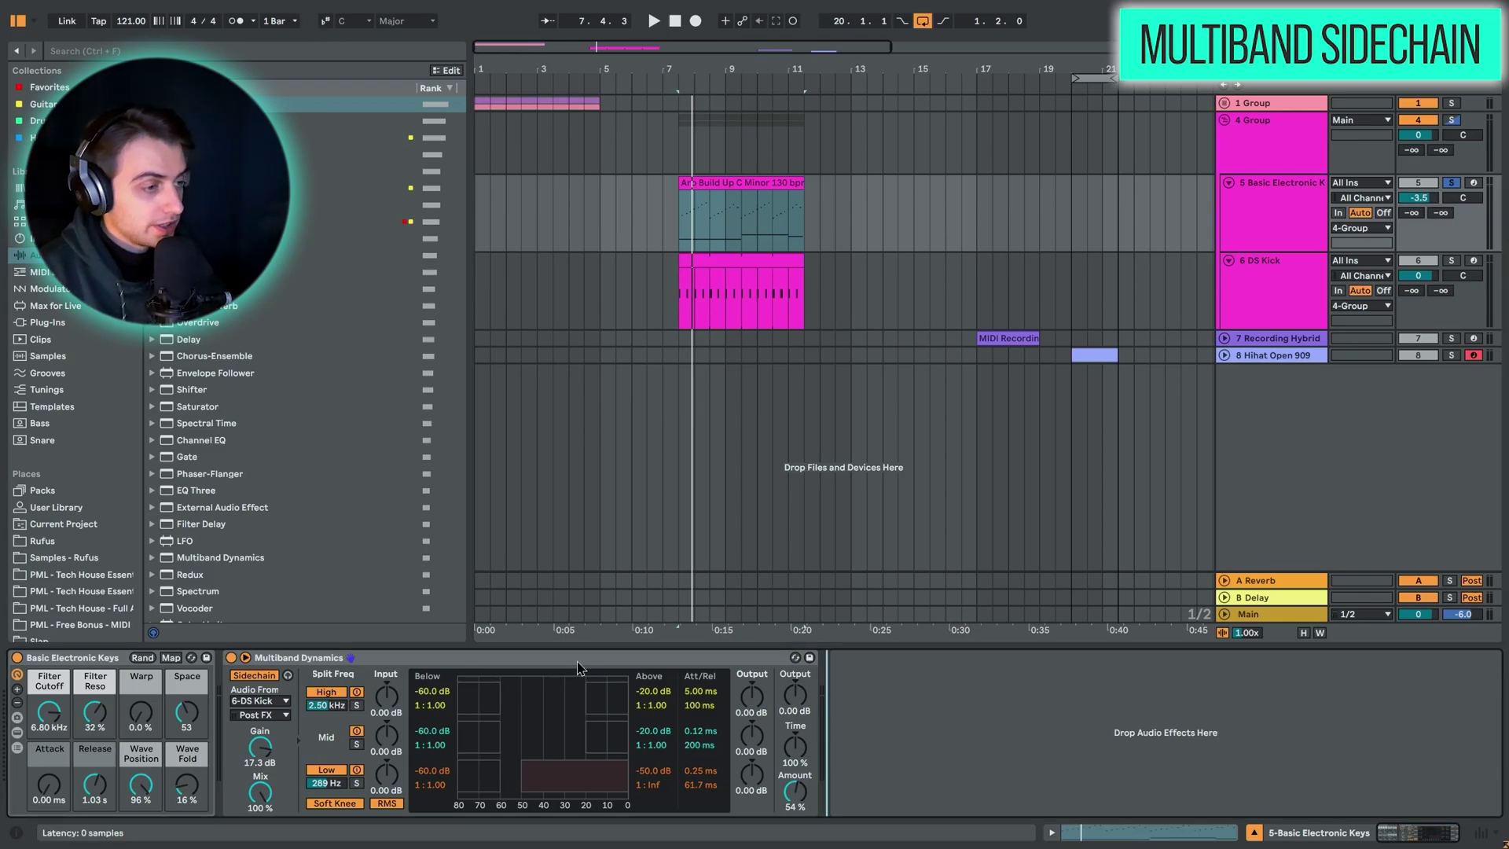
- Play the Arp Build Up clip through all bands of Multiband Dynamics with the sidechain on
{"action": "left_click", "coordinate": [771, 182]}
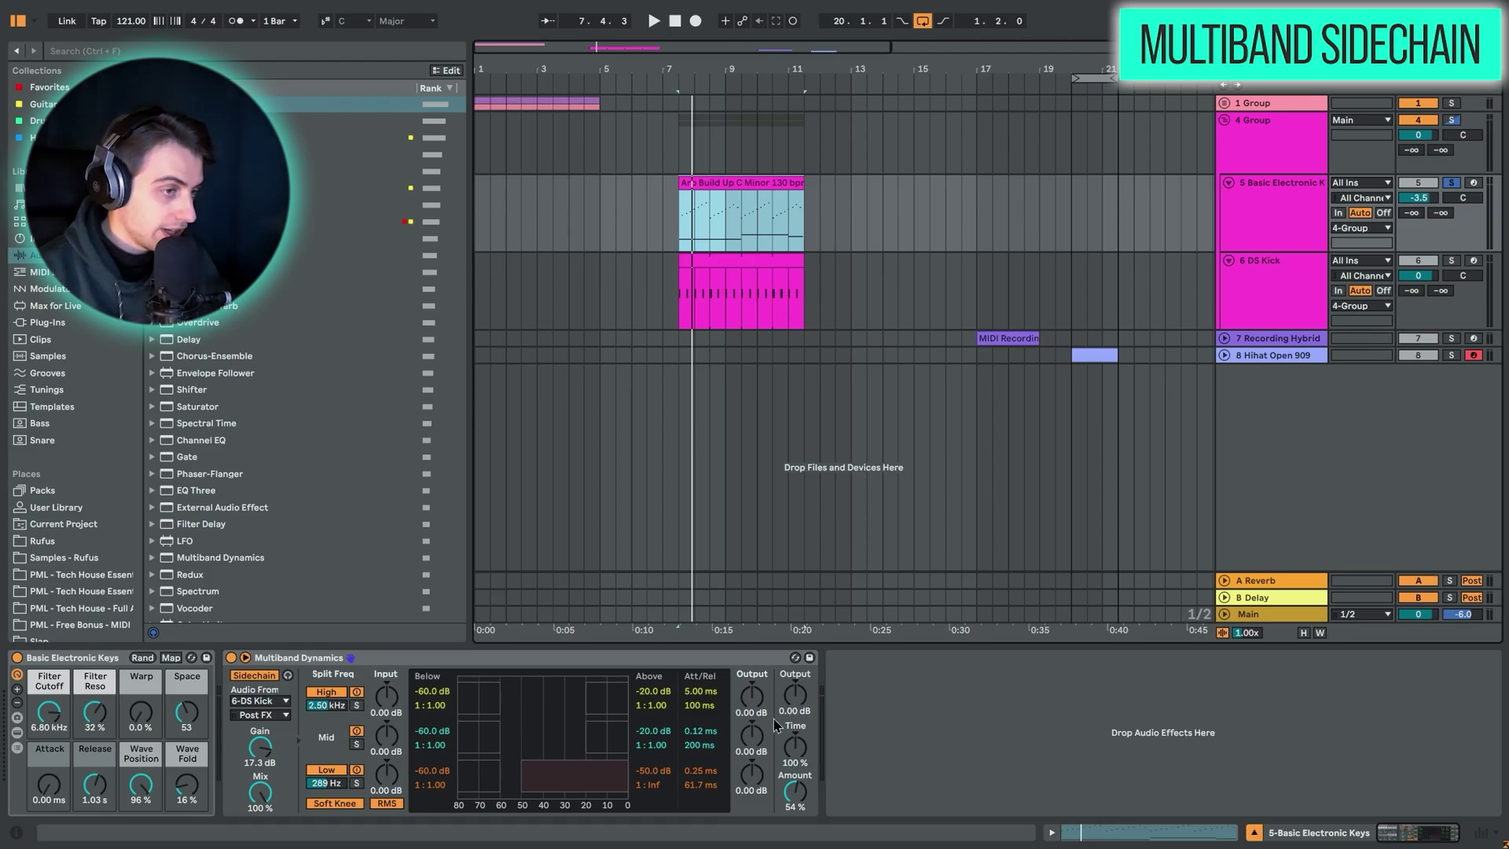
{"action": "key", "text": "space"}
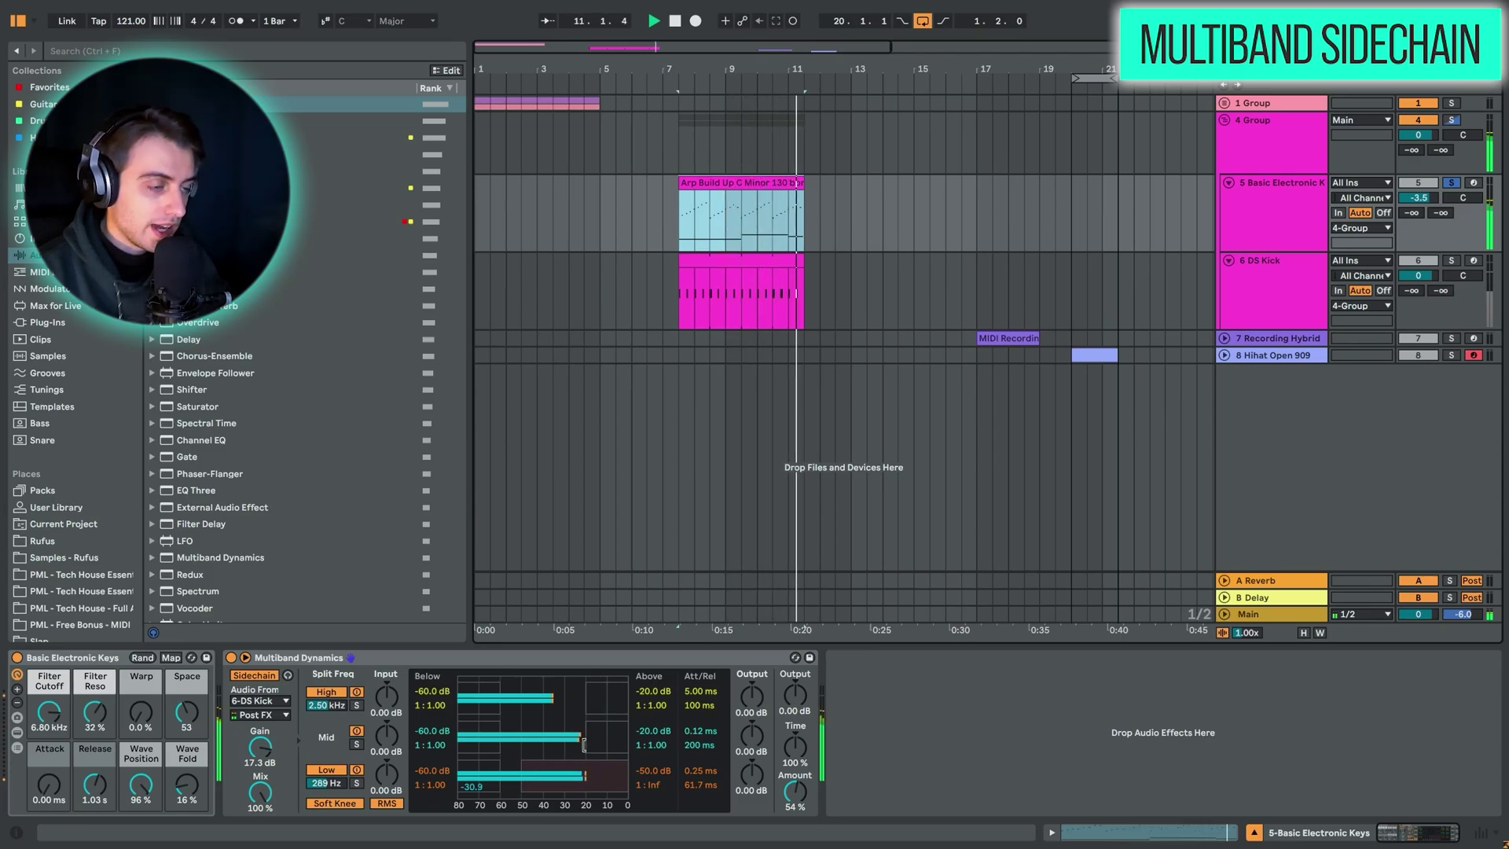
{"action": "key", "text": "space"}
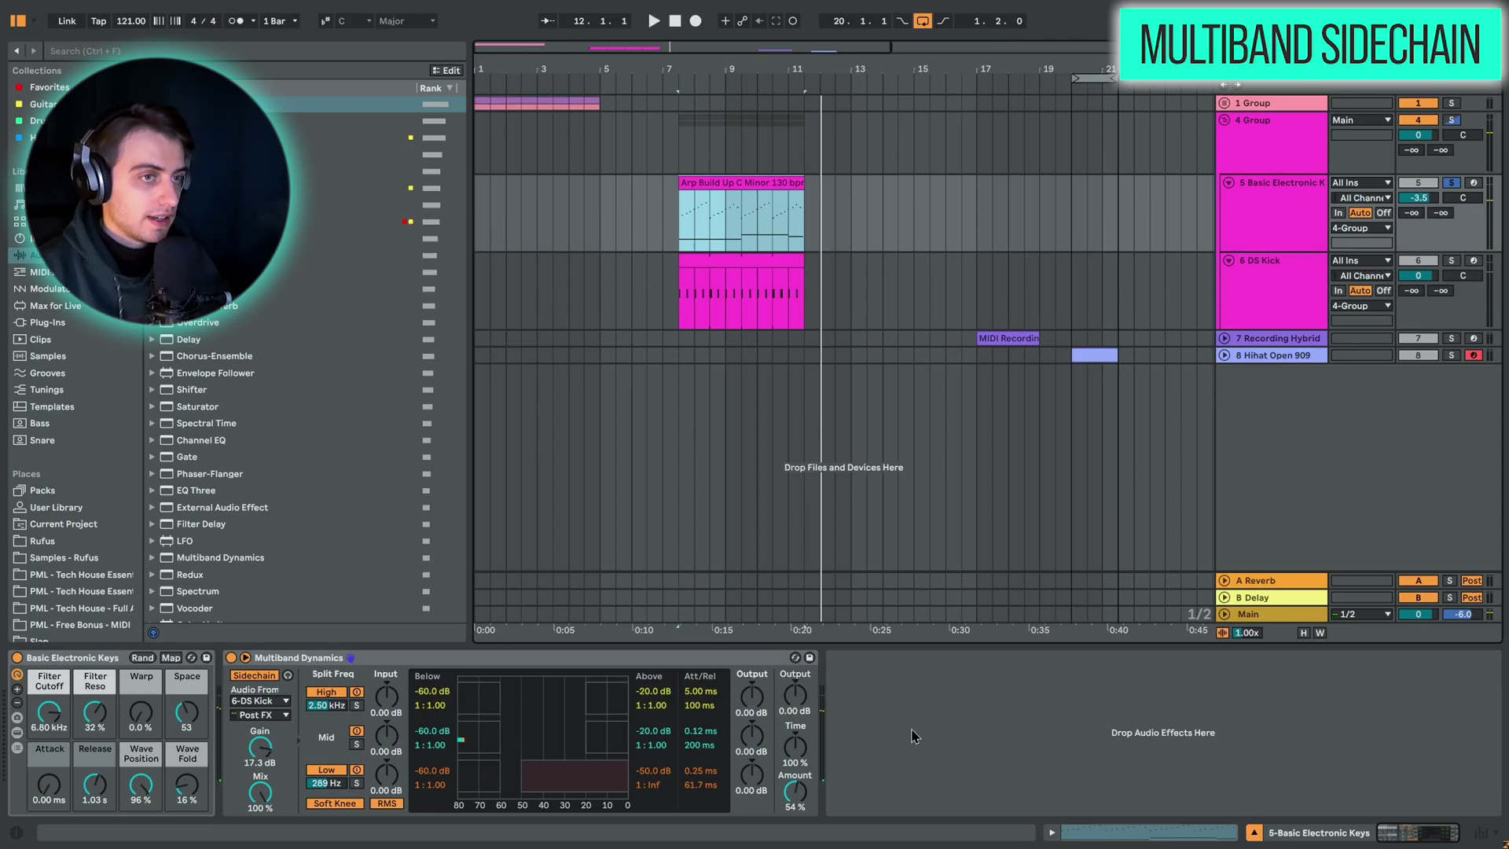
- Fold the 4 Group, unfold the Recording Hybrid track and select its MIDI clip at bar 17
{"action": "left_click_drag", "start_coordinate": [724, 66], "coordinate": [724, 44]}
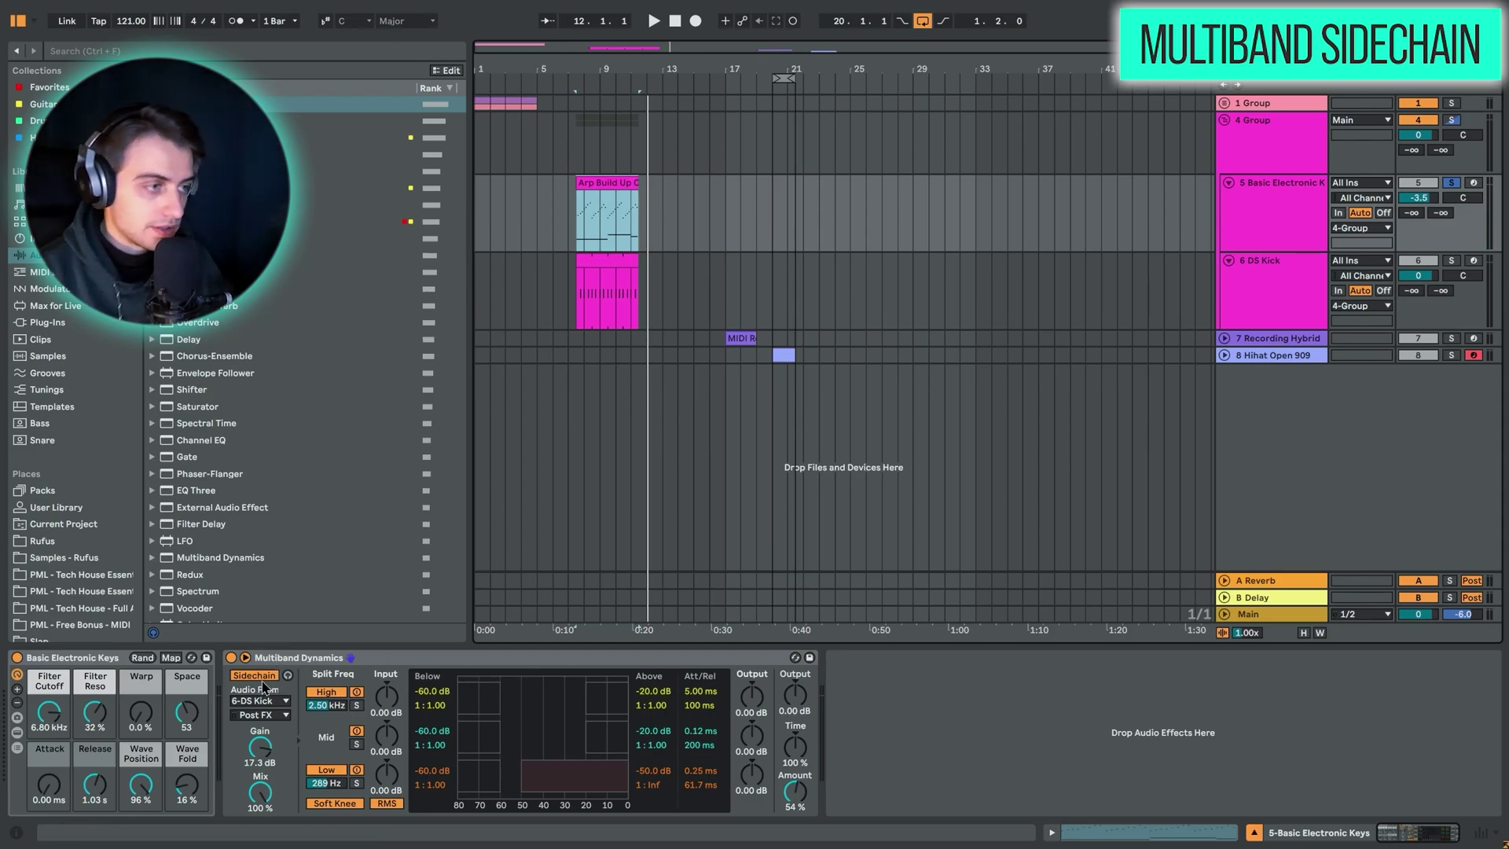
{"action": "left_click", "coordinate": [1224, 121]}
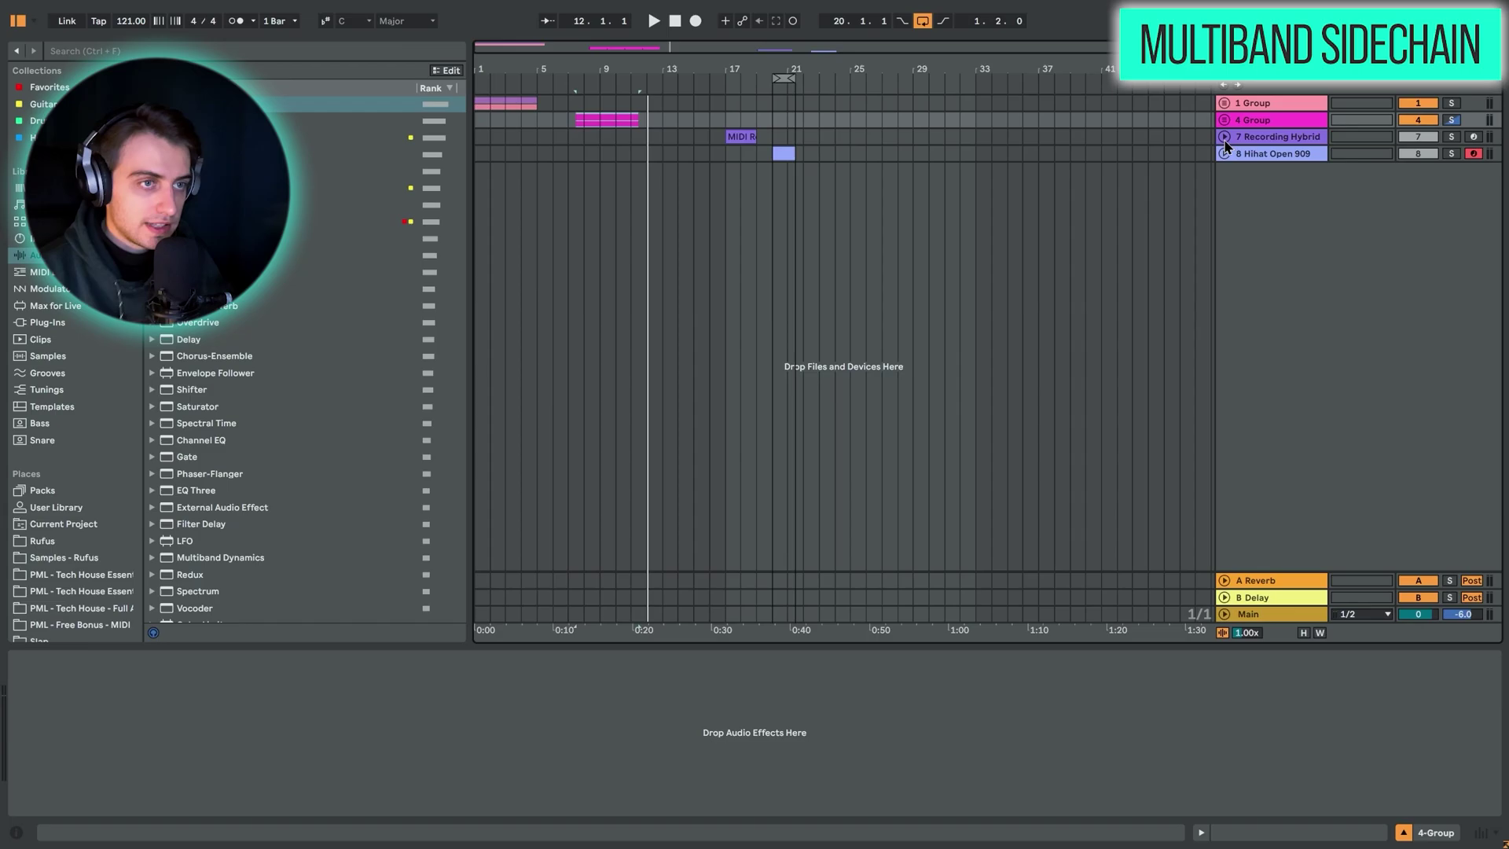
{"action": "left_click", "coordinate": [1224, 137]}
{"action": "left_click", "coordinate": [1256, 146]}
{"action": "scroll", "coordinate": [751, 141], "scroll_direction": "up", "scroll_amount": 3}
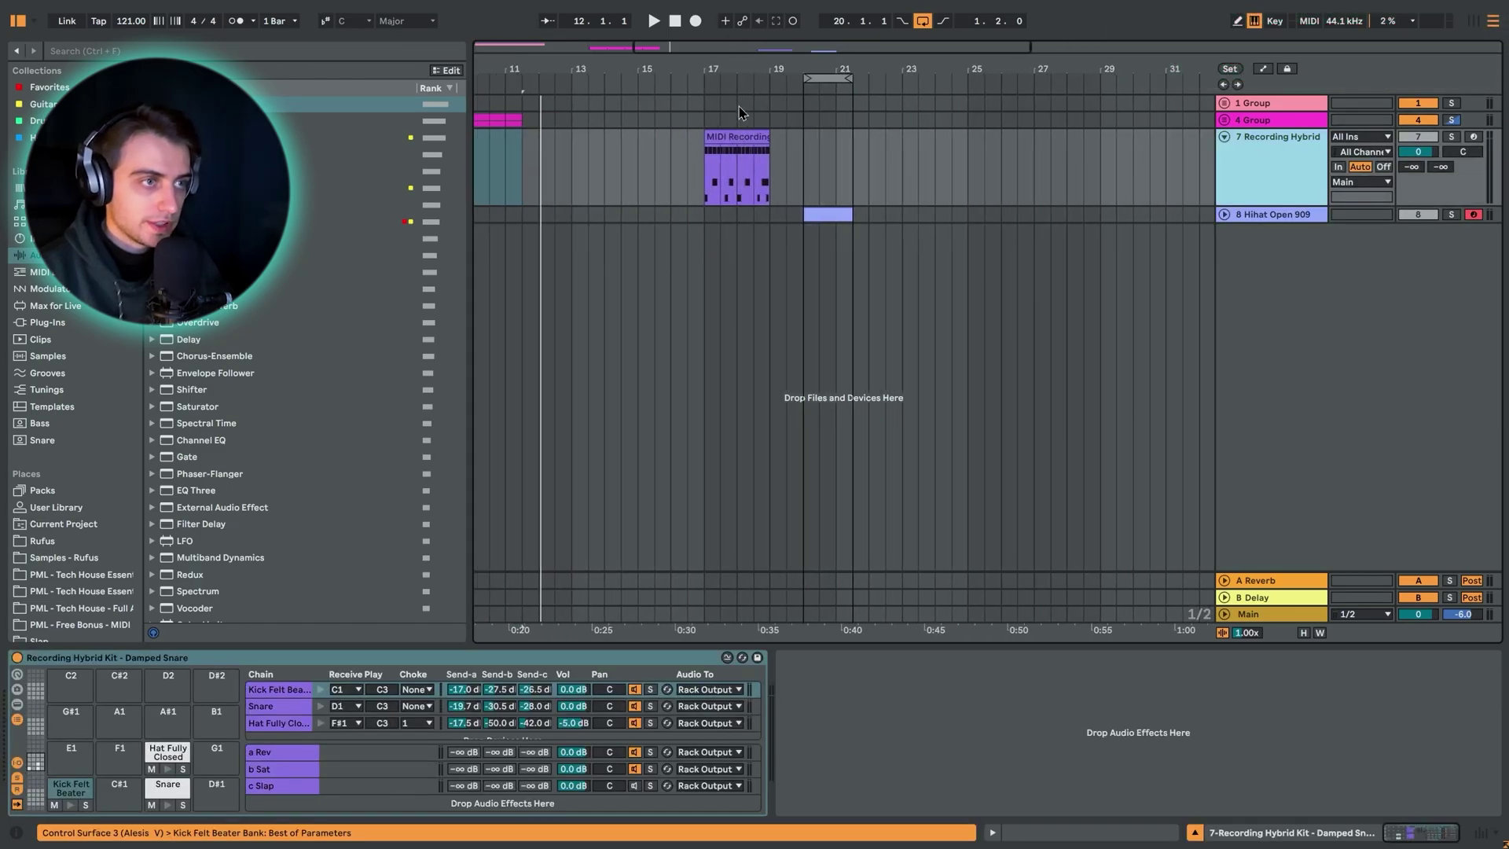
{"action": "left_click", "coordinate": [749, 142]}
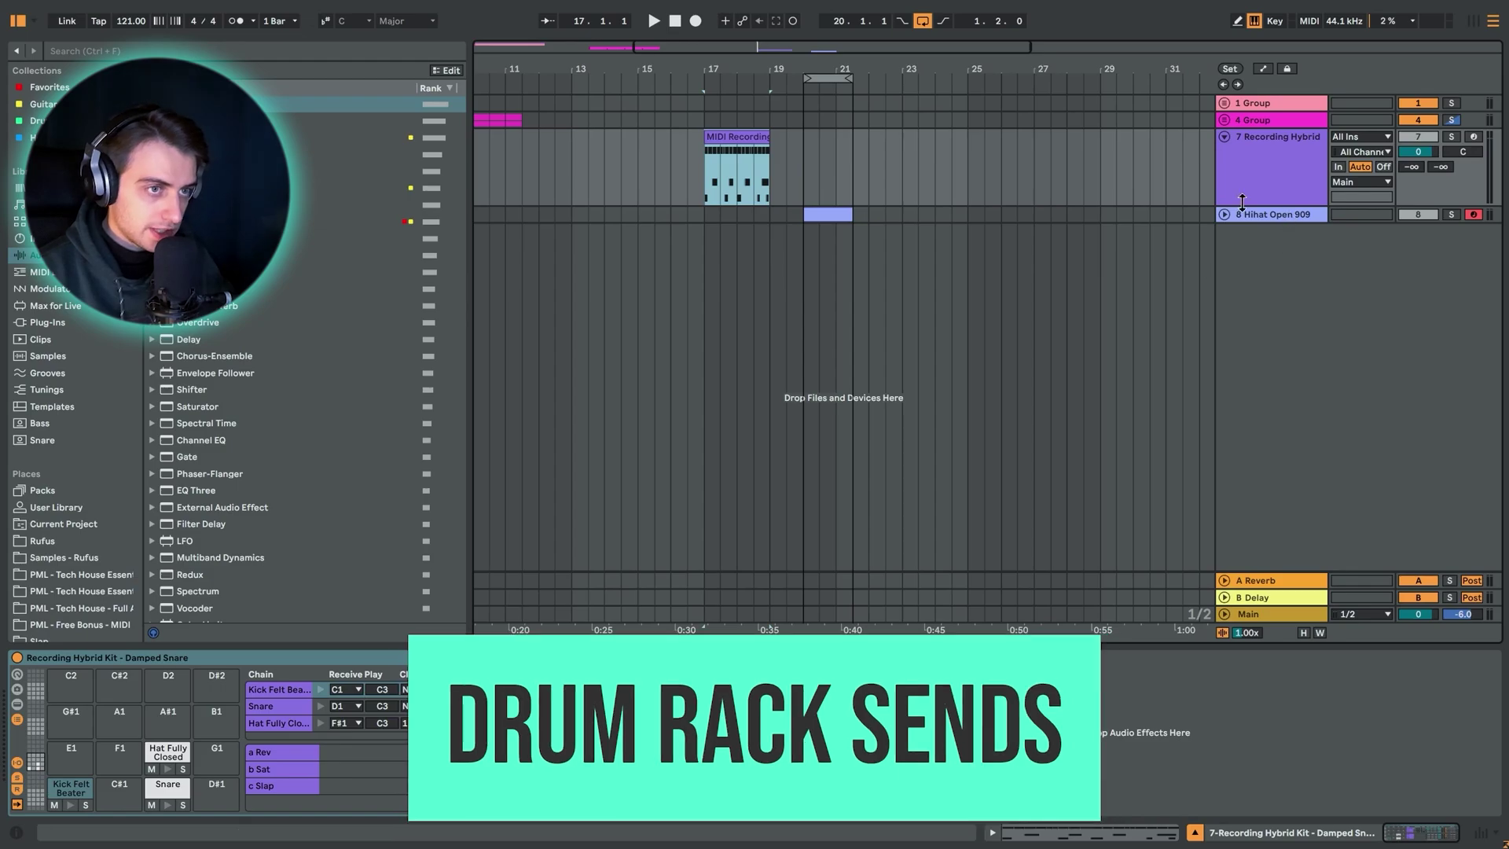
{"action": "left_click_drag", "start_coordinate": [761, 87], "coordinate": [852, 185]}
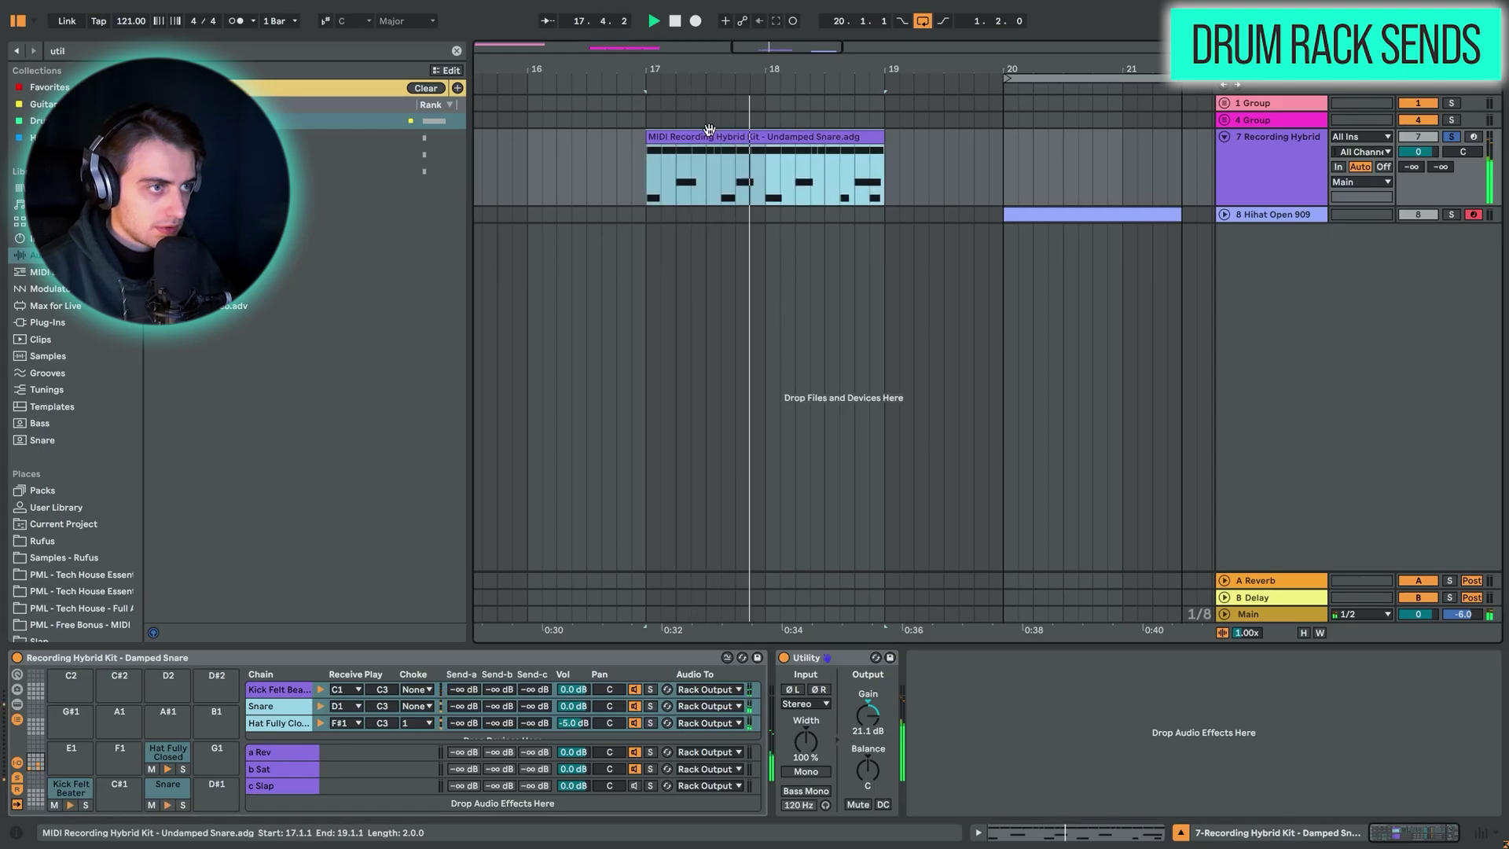
- View the Recording Hybrid clip's notes and return to the track's devices
{"action": "key", "text": "shift+Tab"}
{"action": "key", "text": "shift+Tab"}
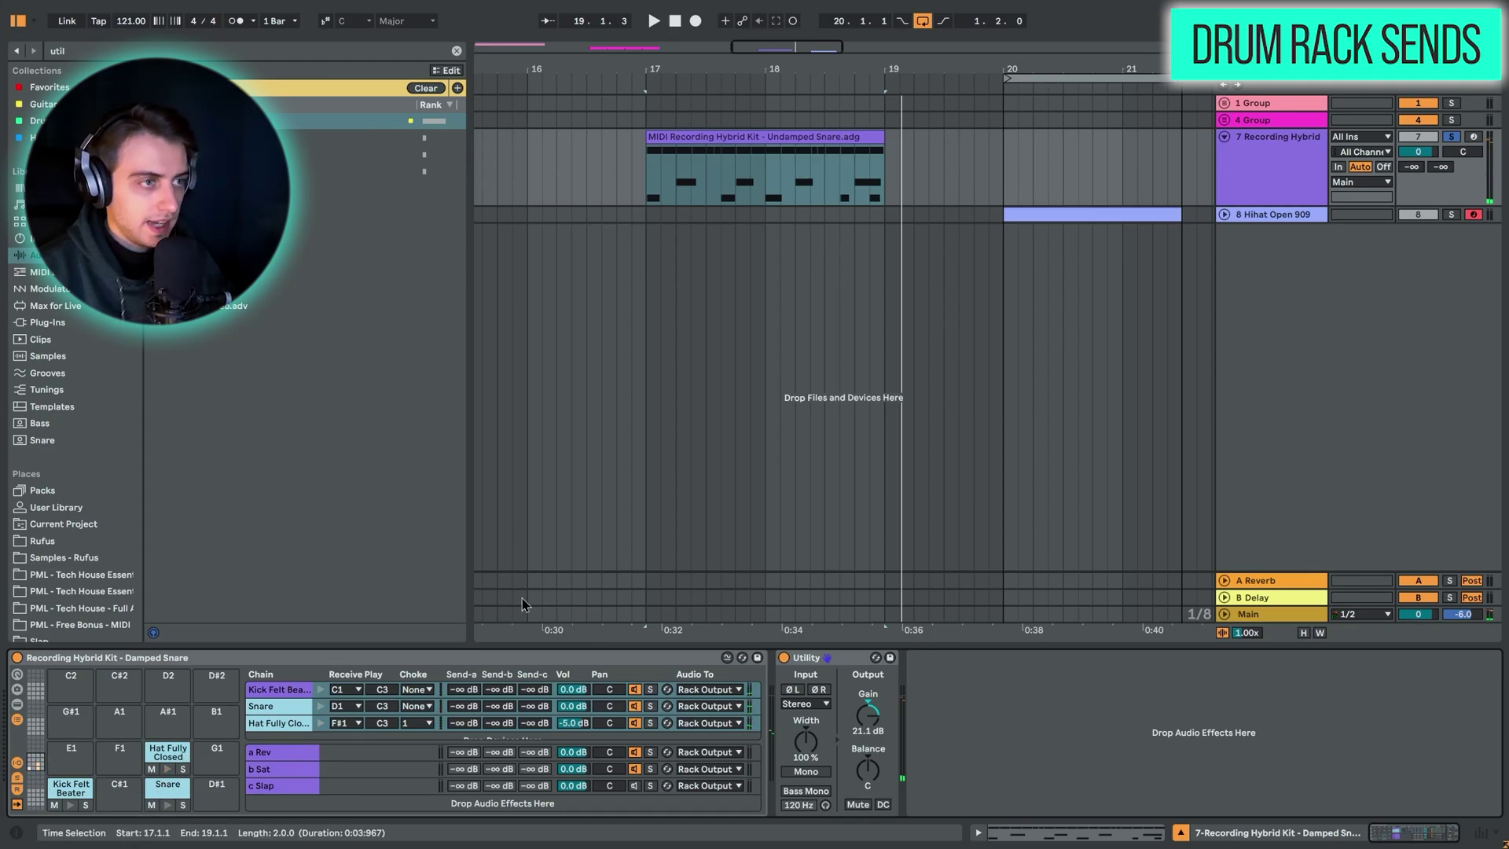
{"action": "left_click", "coordinate": [652, 185]}
{"action": "key", "text": "shift+Tab"}
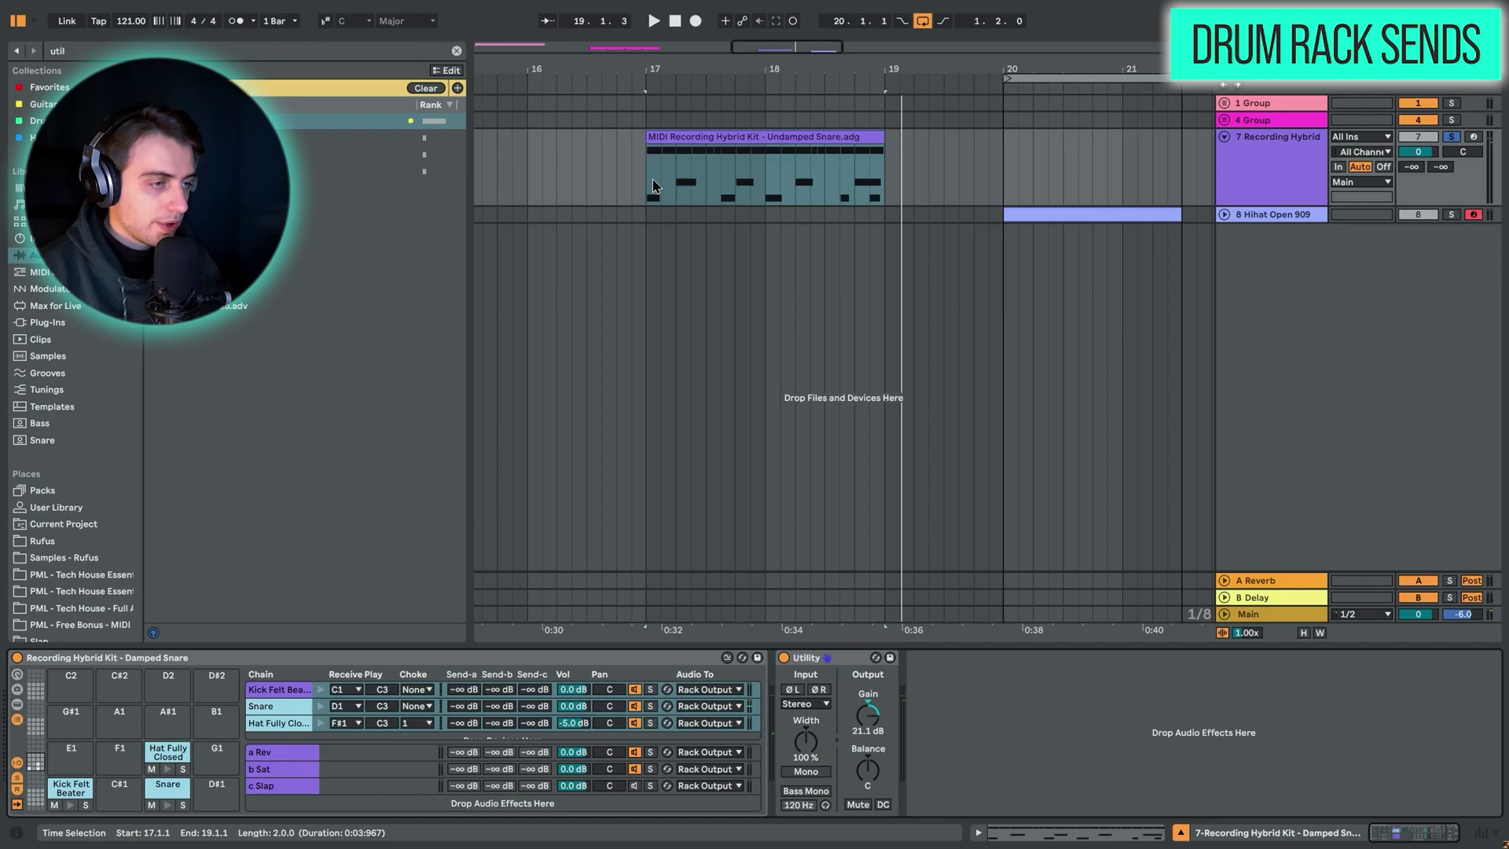
- Hide the drum rack's chain list, show its pad devices, and view the Snare and Hat Fully Closed pads
{"action": "left_click", "coordinate": [17, 720]}
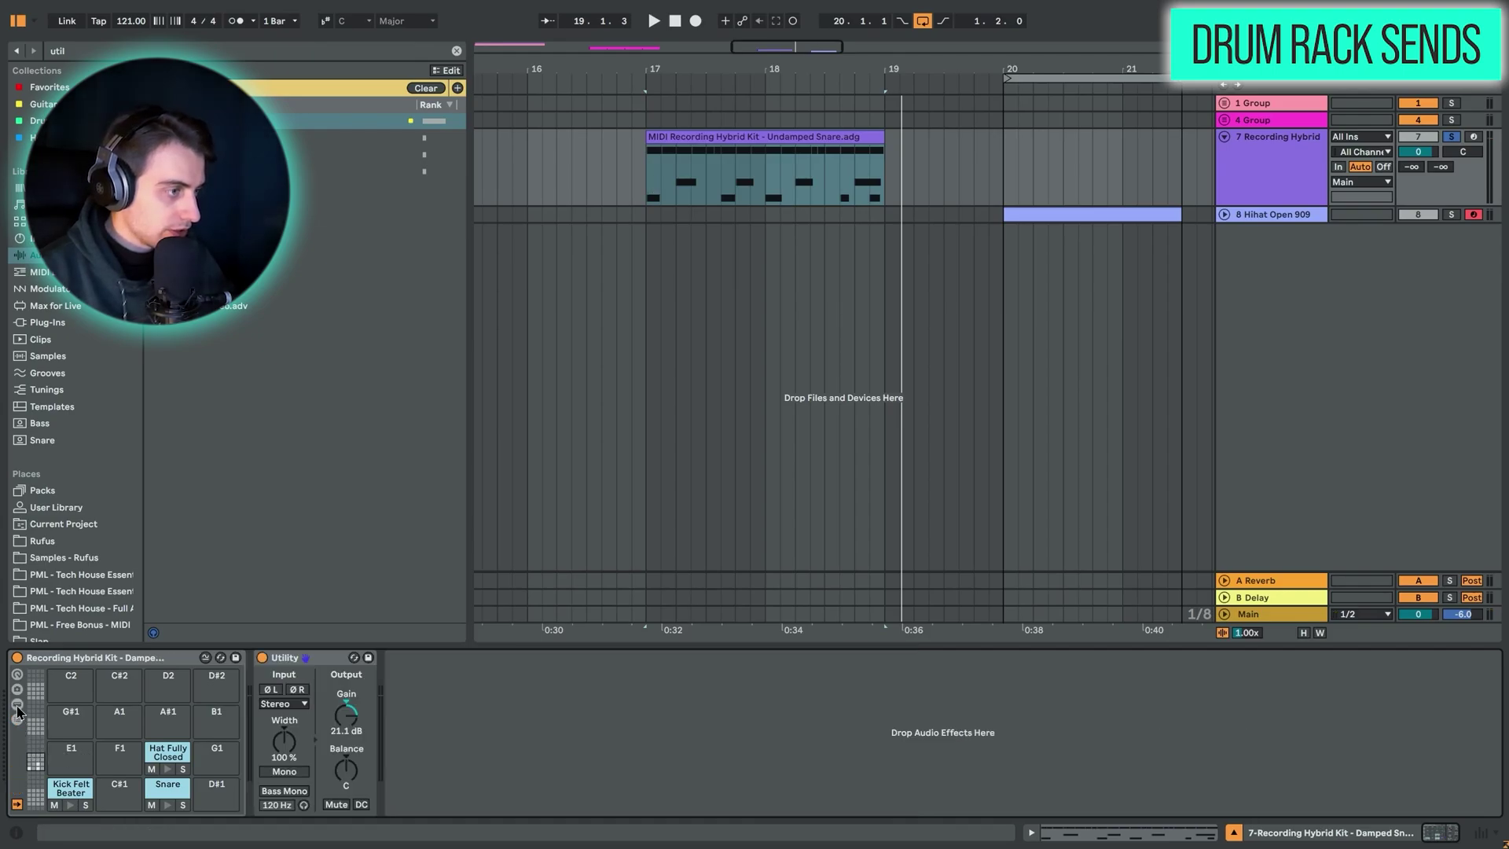
{"action": "left_click", "coordinate": [17, 705]}
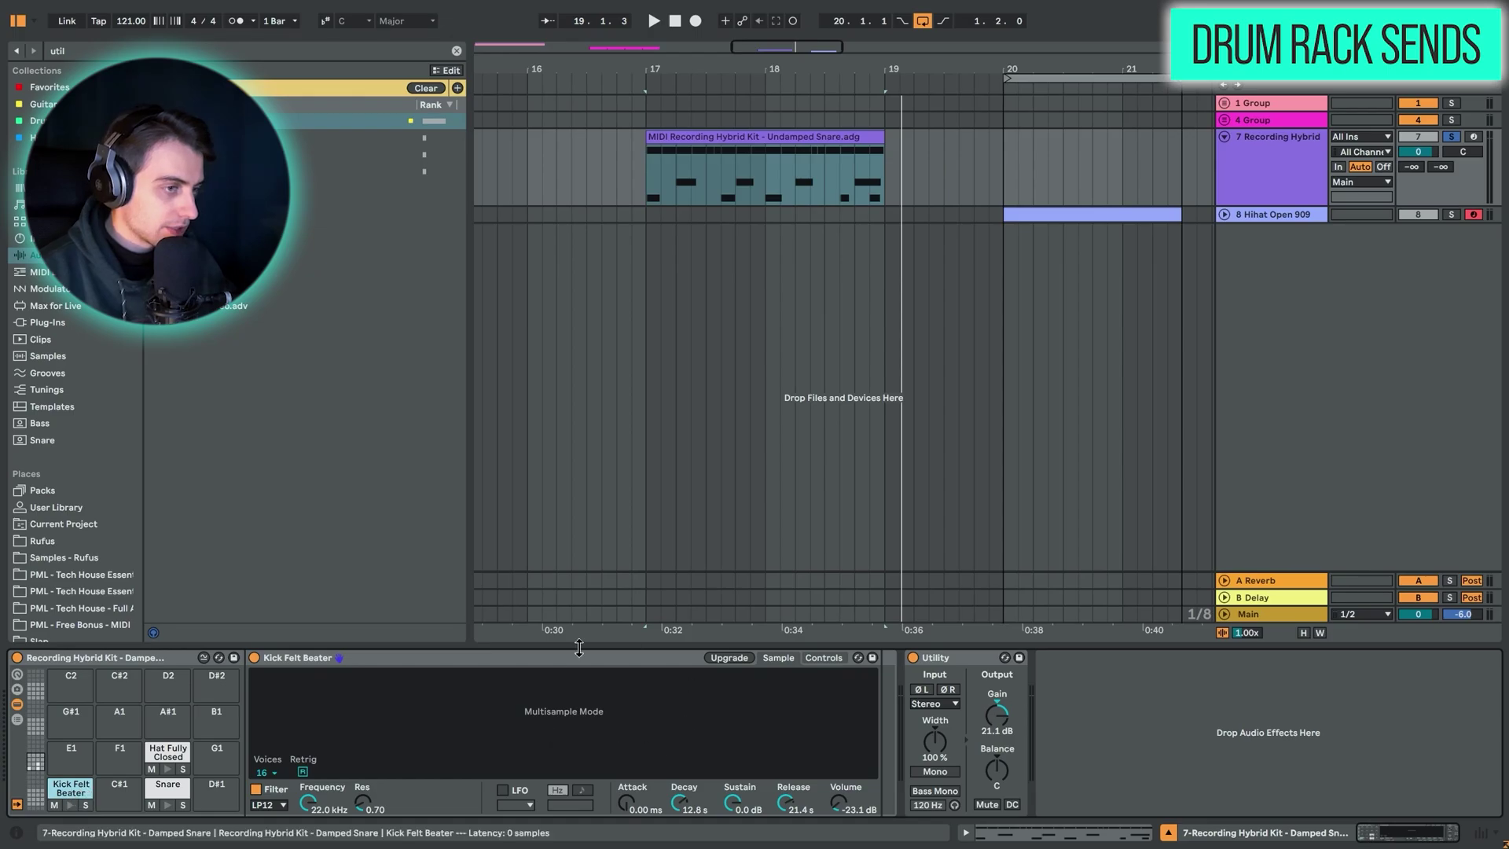
{"action": "left_click", "coordinate": [168, 756]}
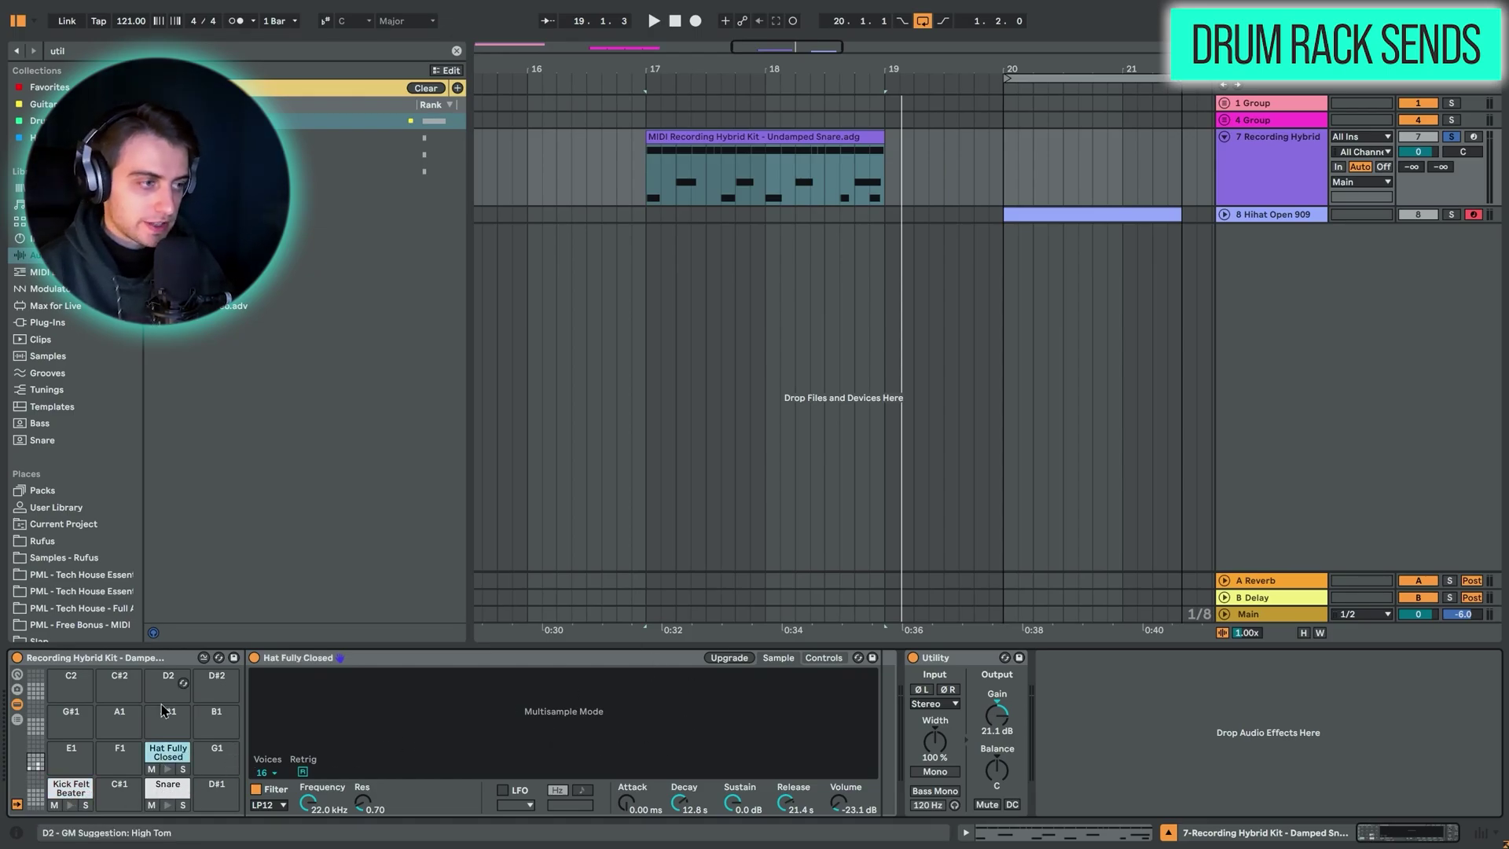
{"action": "left_click", "coordinate": [886, 712]}
{"action": "left_click", "coordinate": [167, 789]}
{"action": "left_click", "coordinate": [169, 746]}
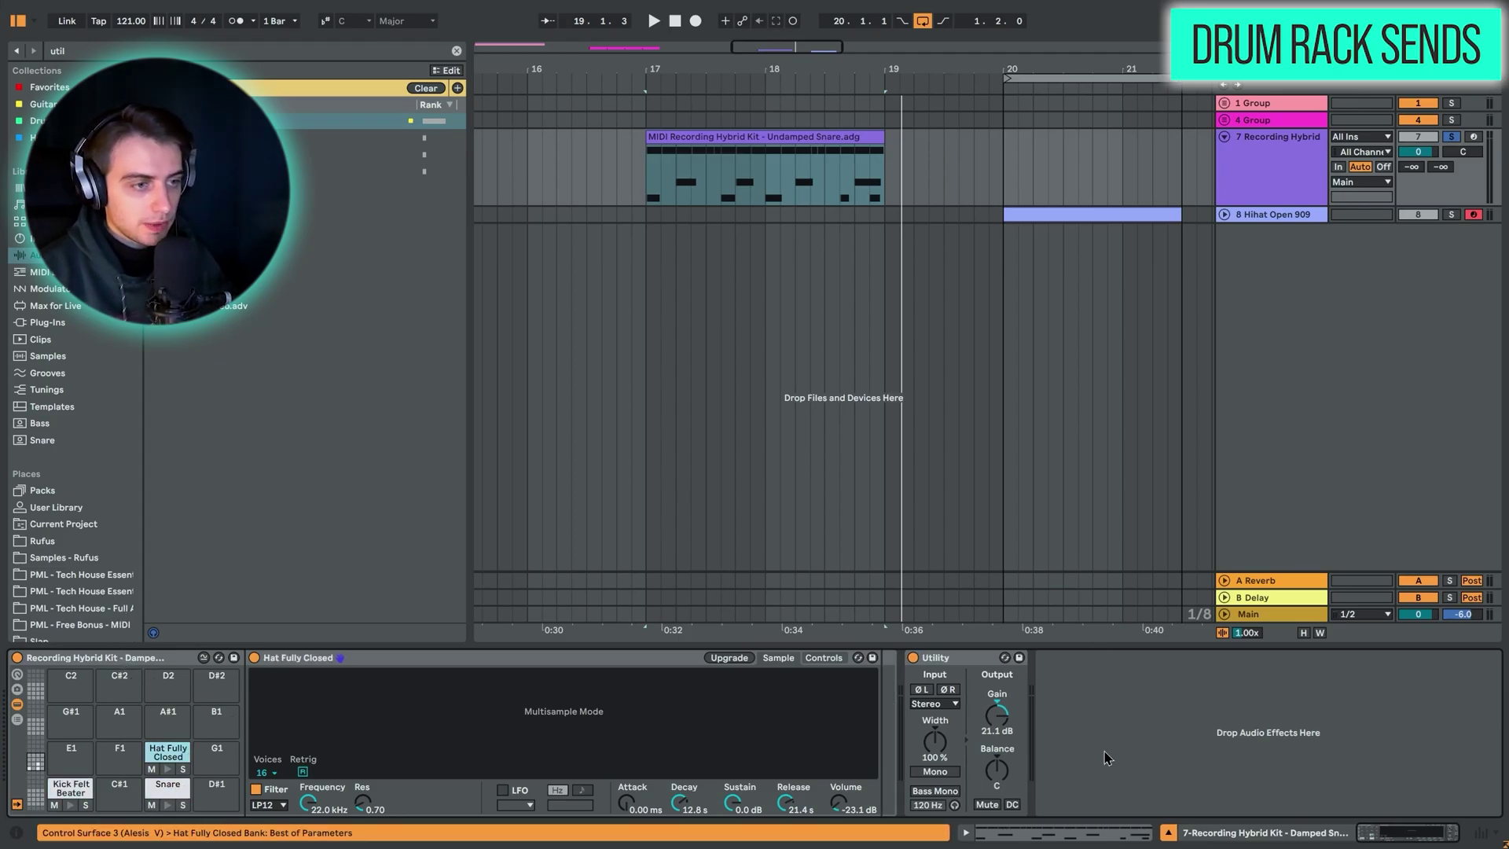
- Inspect the Utility after the drum rack and the B Delay and A Reverb return tracks, and return to Recording Hybrid
{"action": "left_click", "coordinate": [1076, 734]}
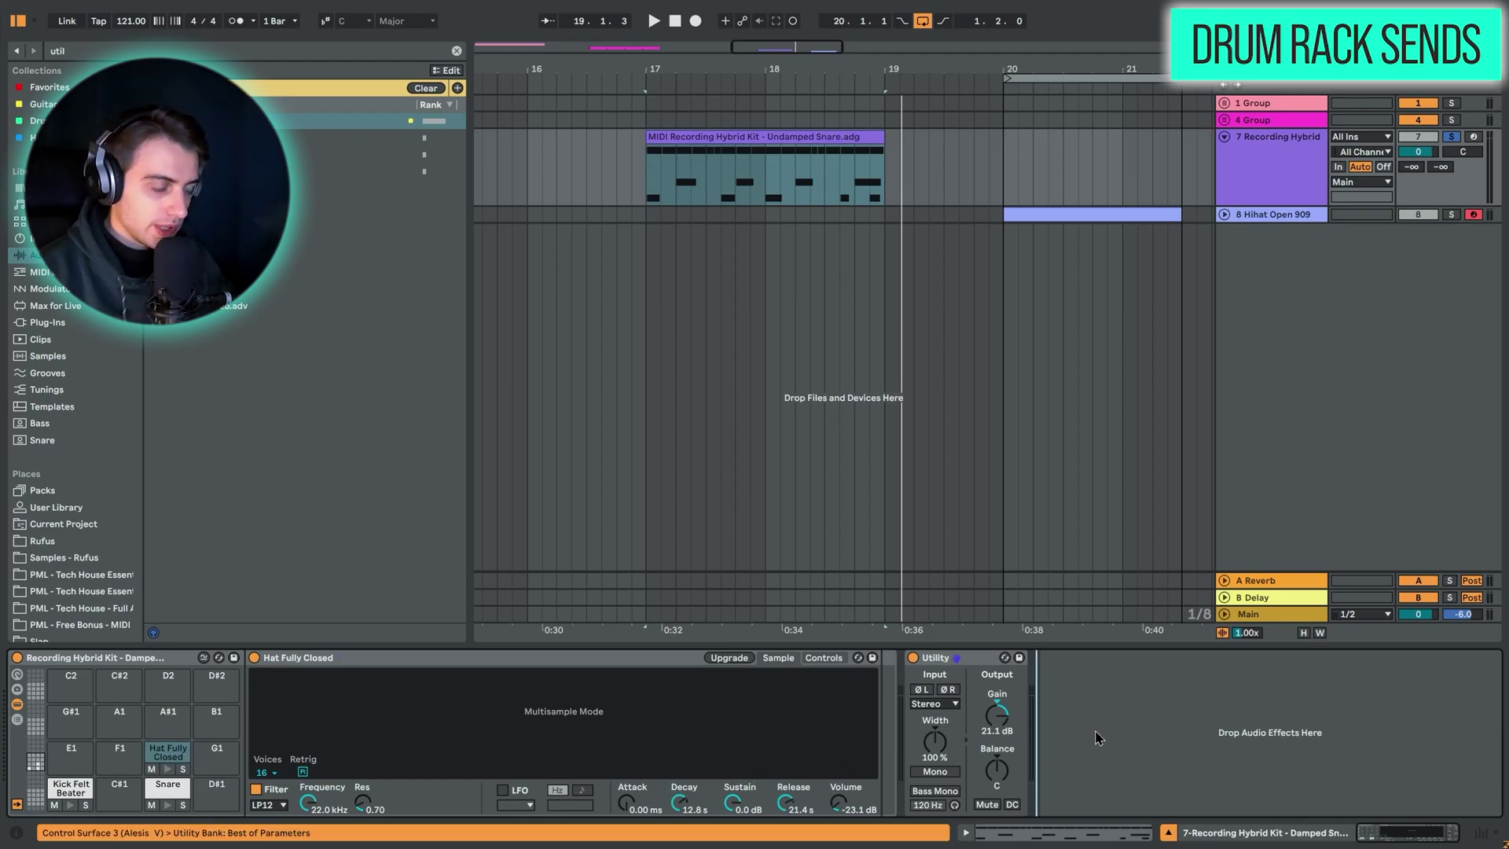
{"action": "left_click", "coordinate": [954, 660]}
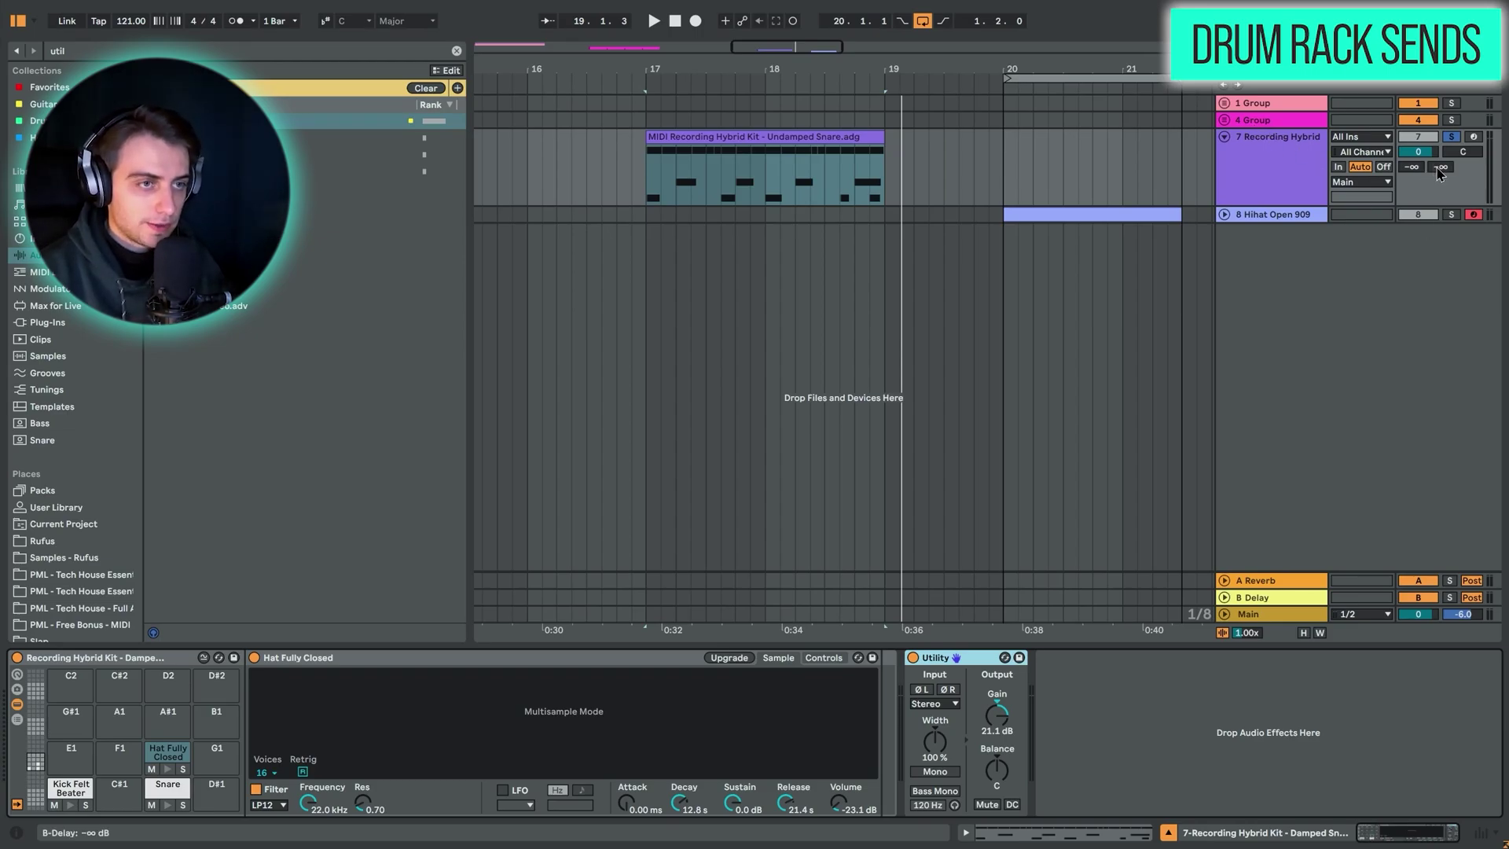
{"action": "mouse_move", "coordinate": [1439, 173]}
{"action": "left_mouse_down"}
{"action": "mouse_move", "coordinate": [1439, 149]}
{"action": "mouse_move", "coordinate": [1442, 182]}
{"action": "left_mouse_up"}
{"action": "left_click", "coordinate": [1267, 594]}
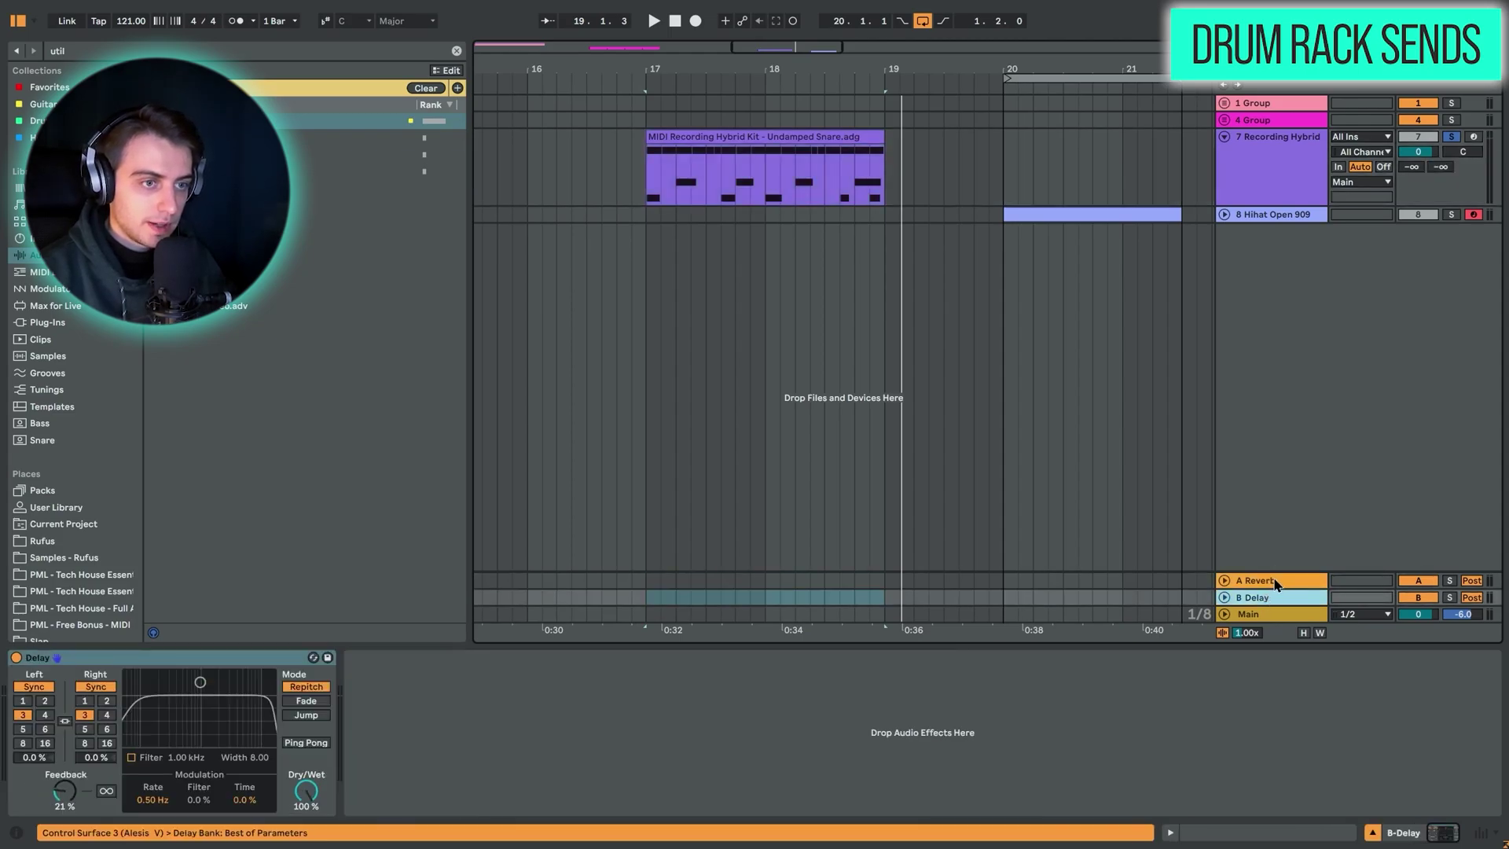
{"action": "left_click", "coordinate": [1275, 583]}
{"action": "left_click", "coordinate": [1277, 196]}
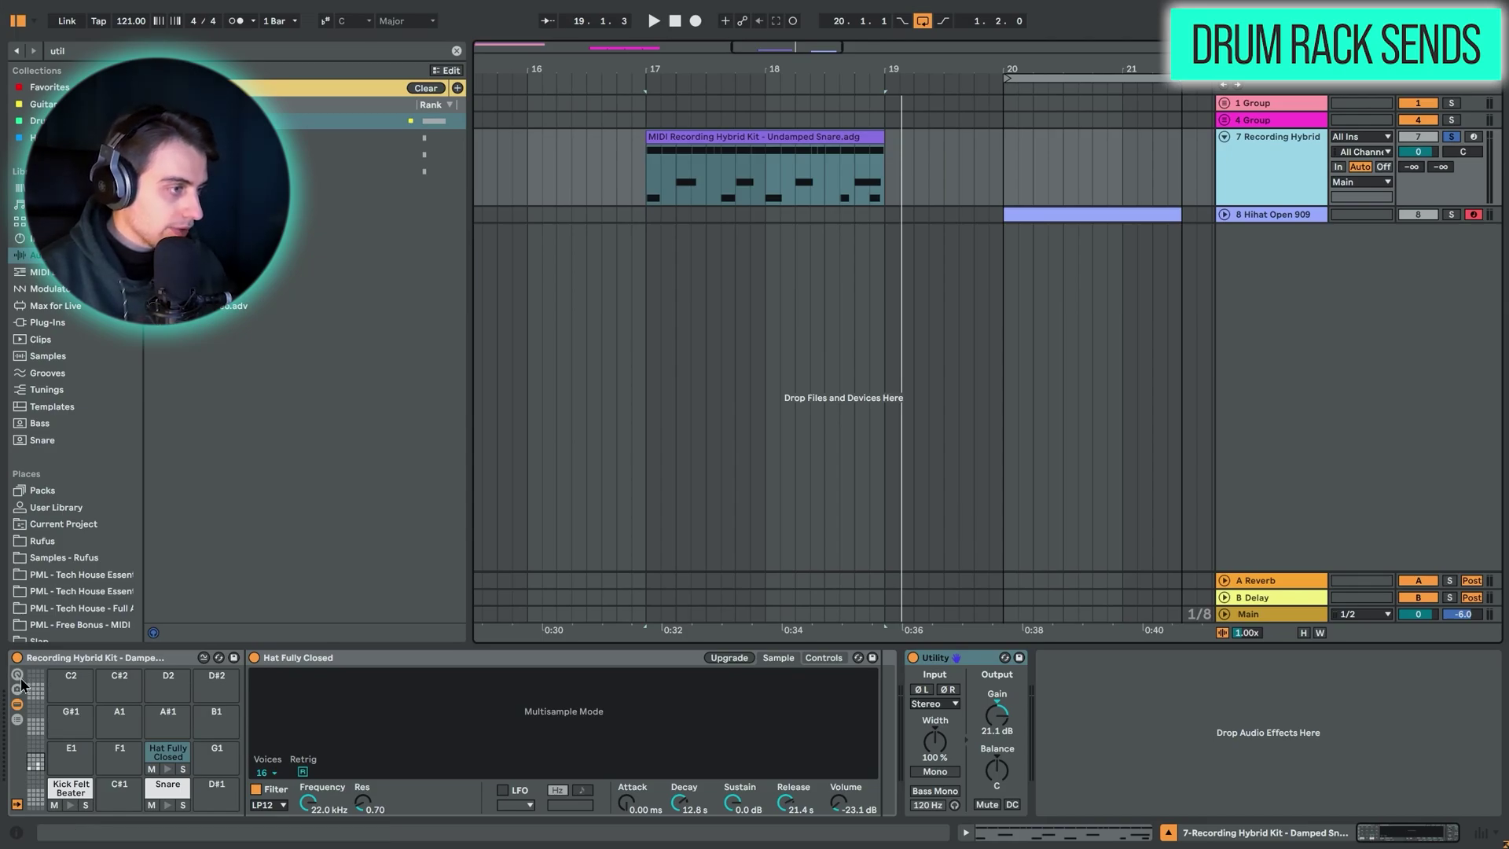
- Show the drum rack's chain list with its input/output, send and return sections, and select the a Rev return chain
{"action": "left_click", "coordinate": [17, 720]}
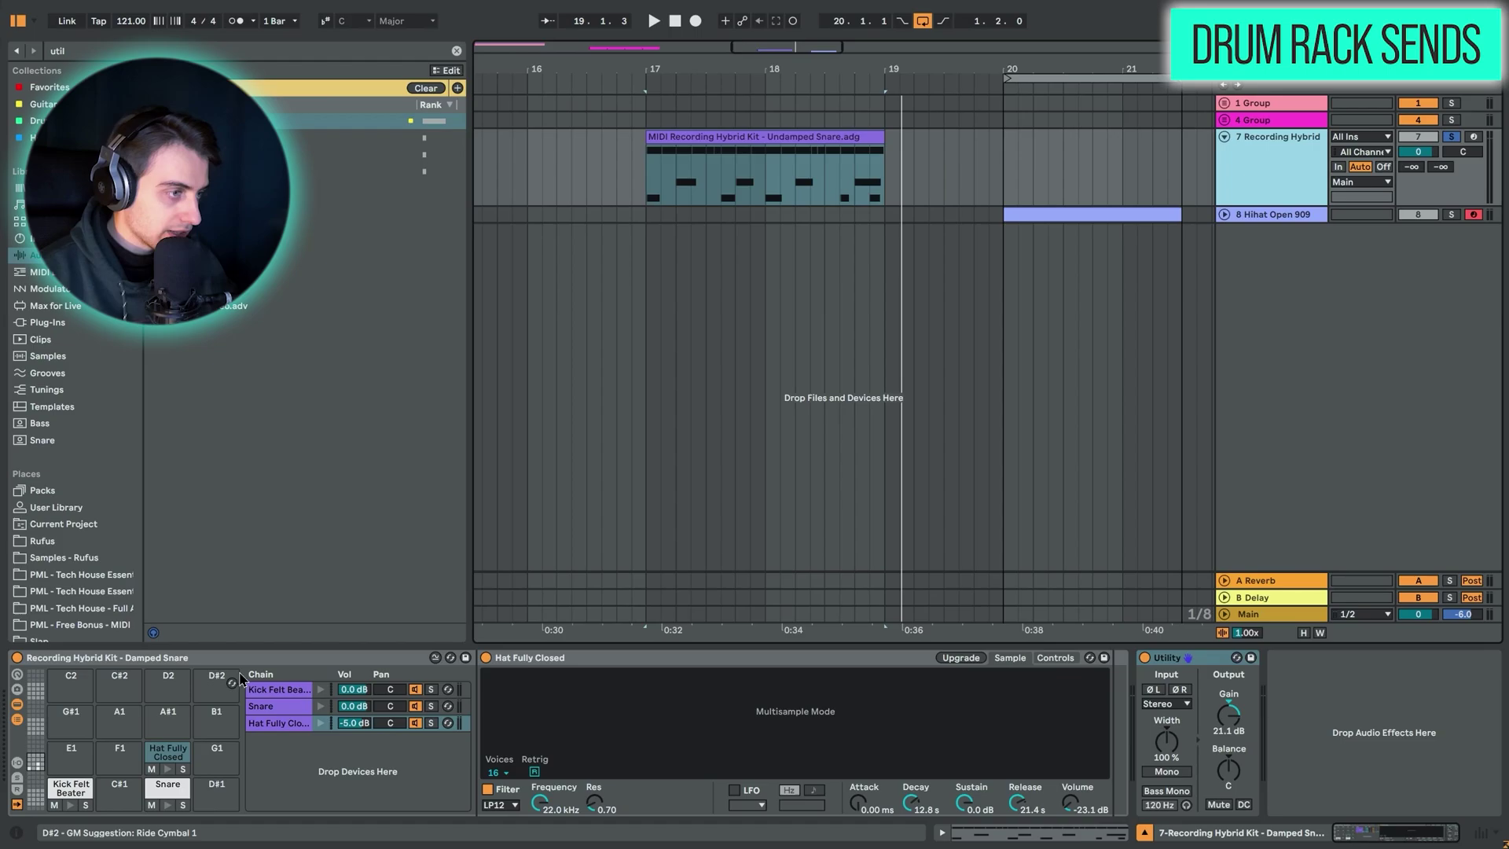
{"action": "left_click", "coordinate": [19, 721]}
{"action": "left_click", "coordinate": [18, 719]}
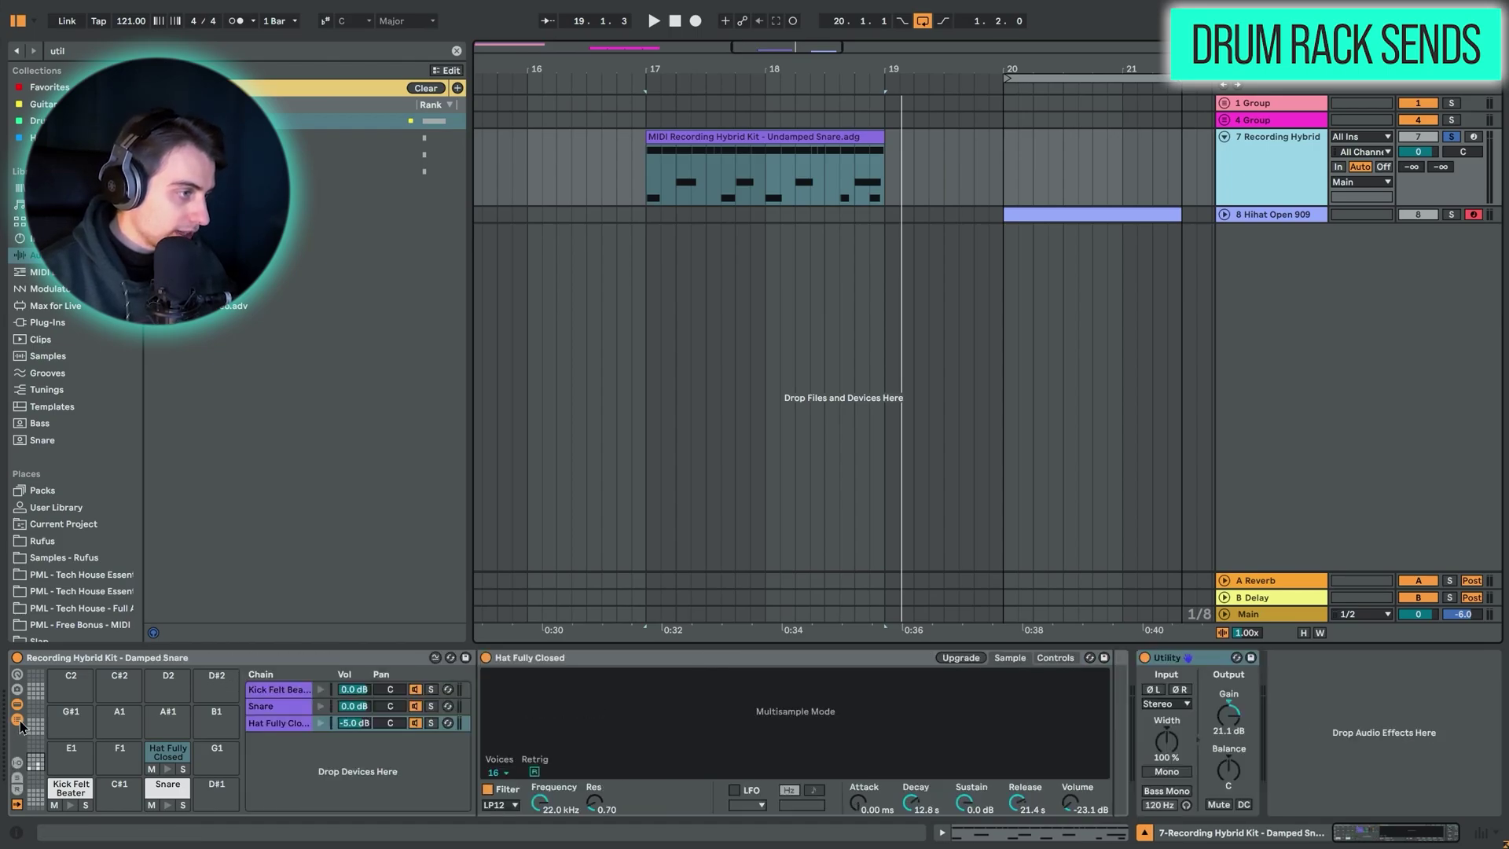
{"action": "left_click", "coordinate": [16, 766]}
{"action": "left_click", "coordinate": [17, 766]}
{"action": "left_click", "coordinate": [17, 766]}
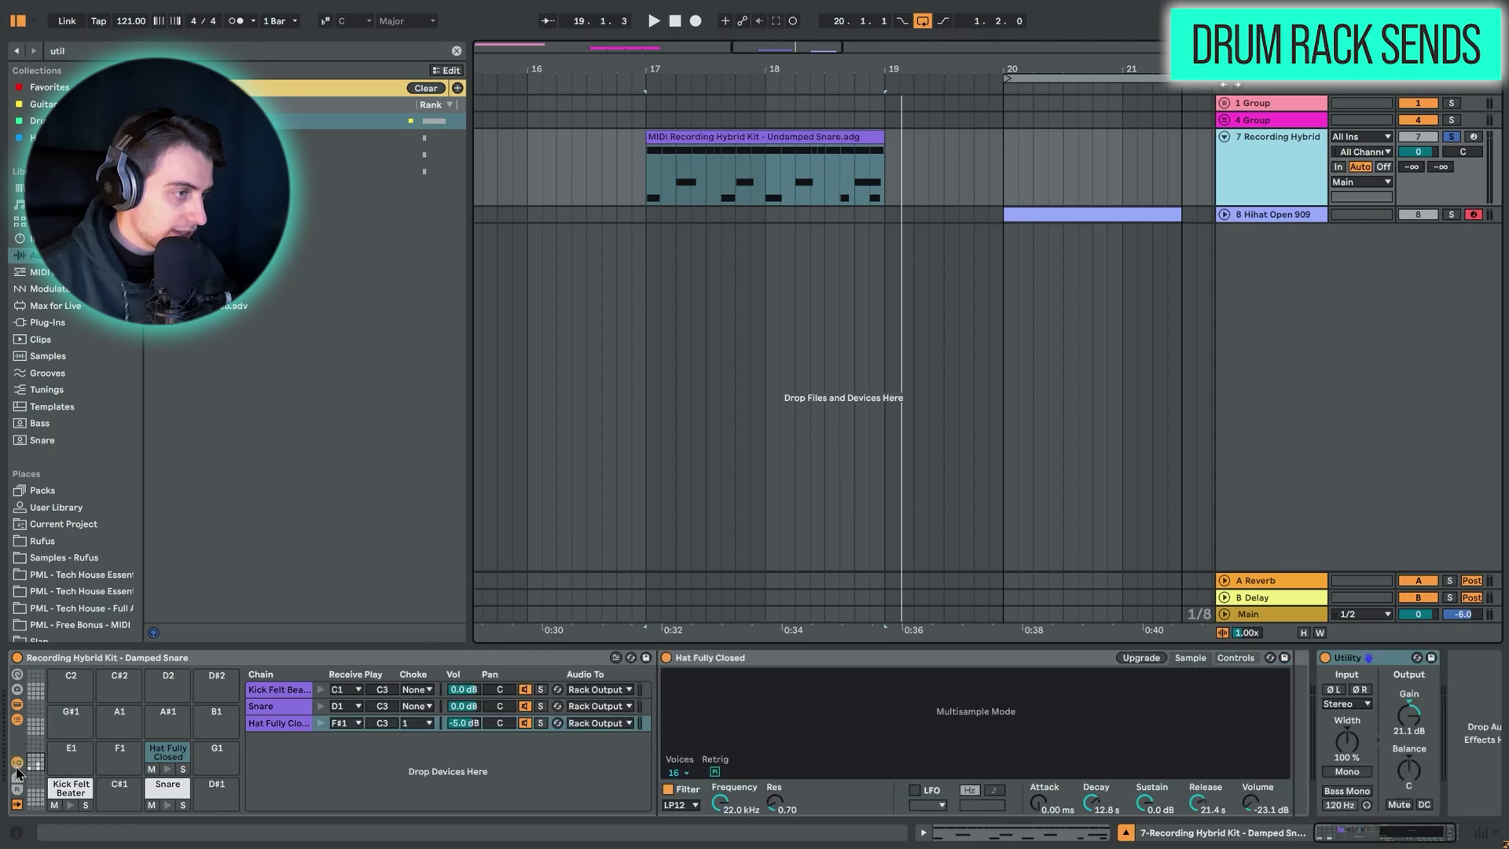
{"action": "left_click", "coordinate": [16, 780]}
{"action": "left_click", "coordinate": [16, 792]}
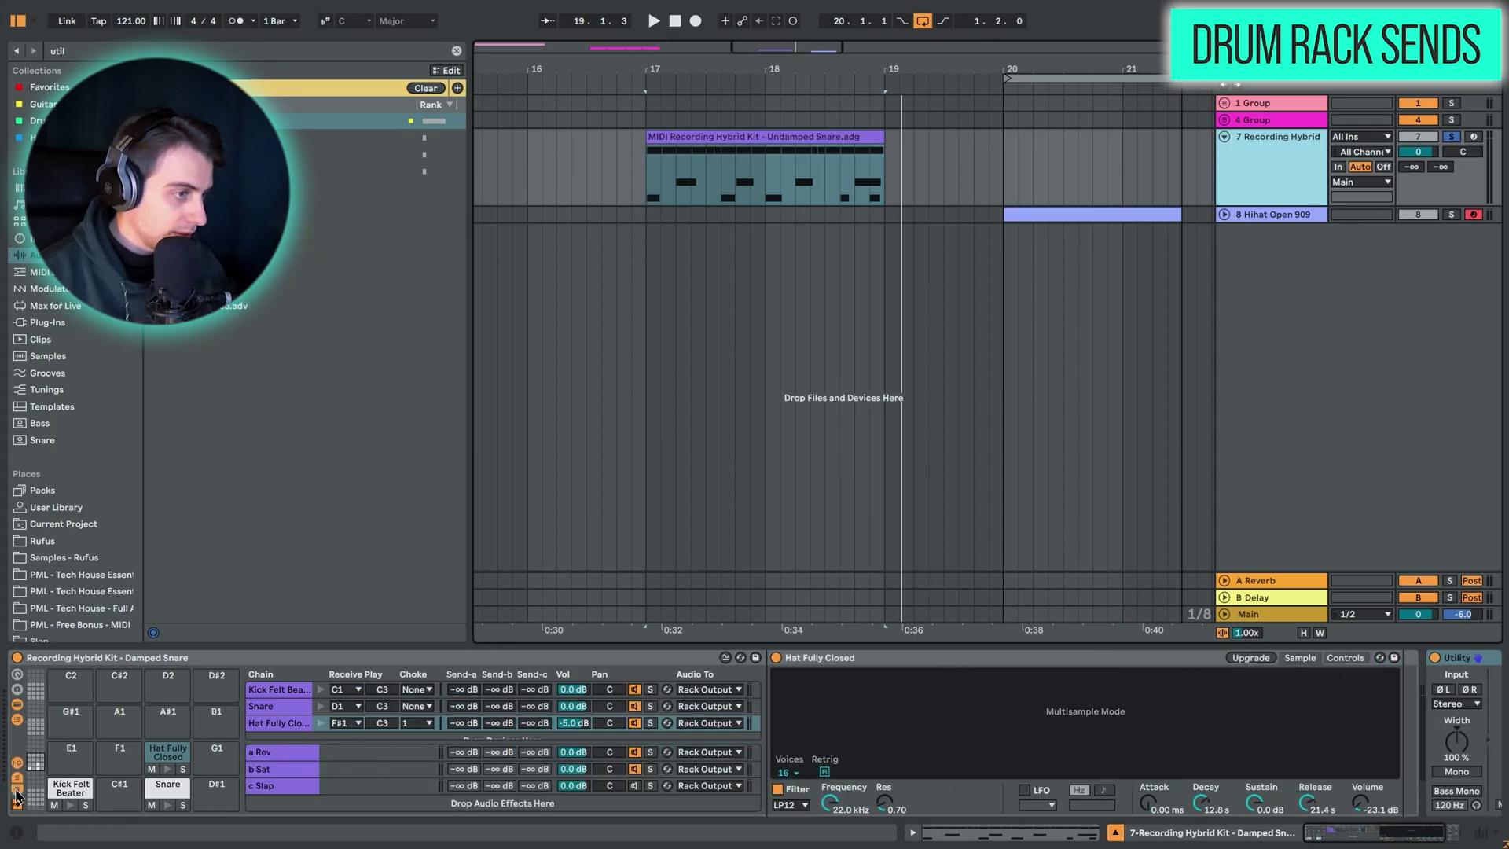
{"action": "left_click", "coordinate": [282, 753]}
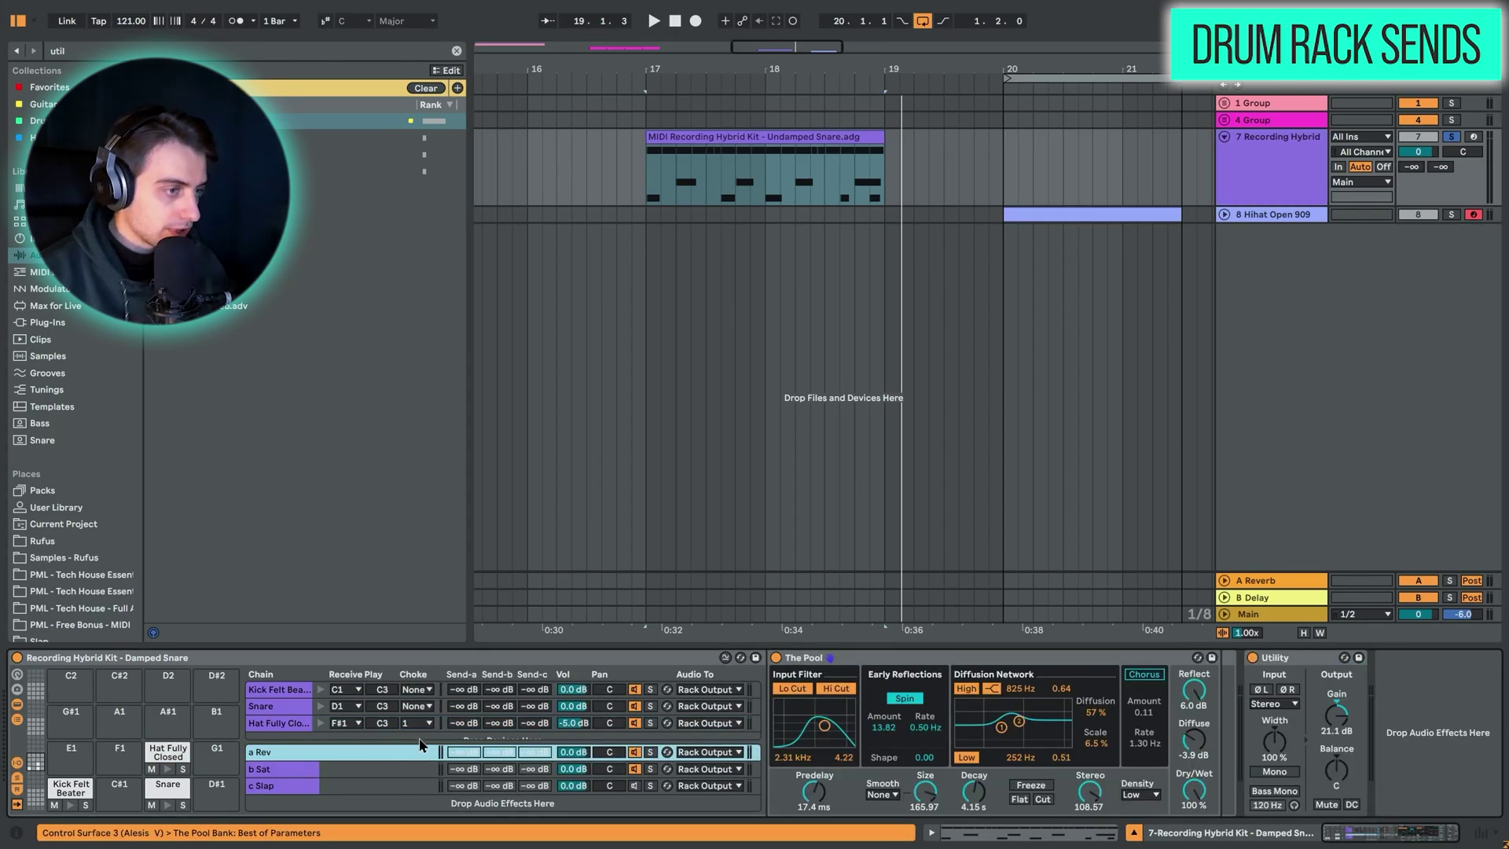
- View the b Sat and c Slap return chains' devices and hide the drum rack's input/output section
{"action": "left_click", "coordinate": [268, 769]}
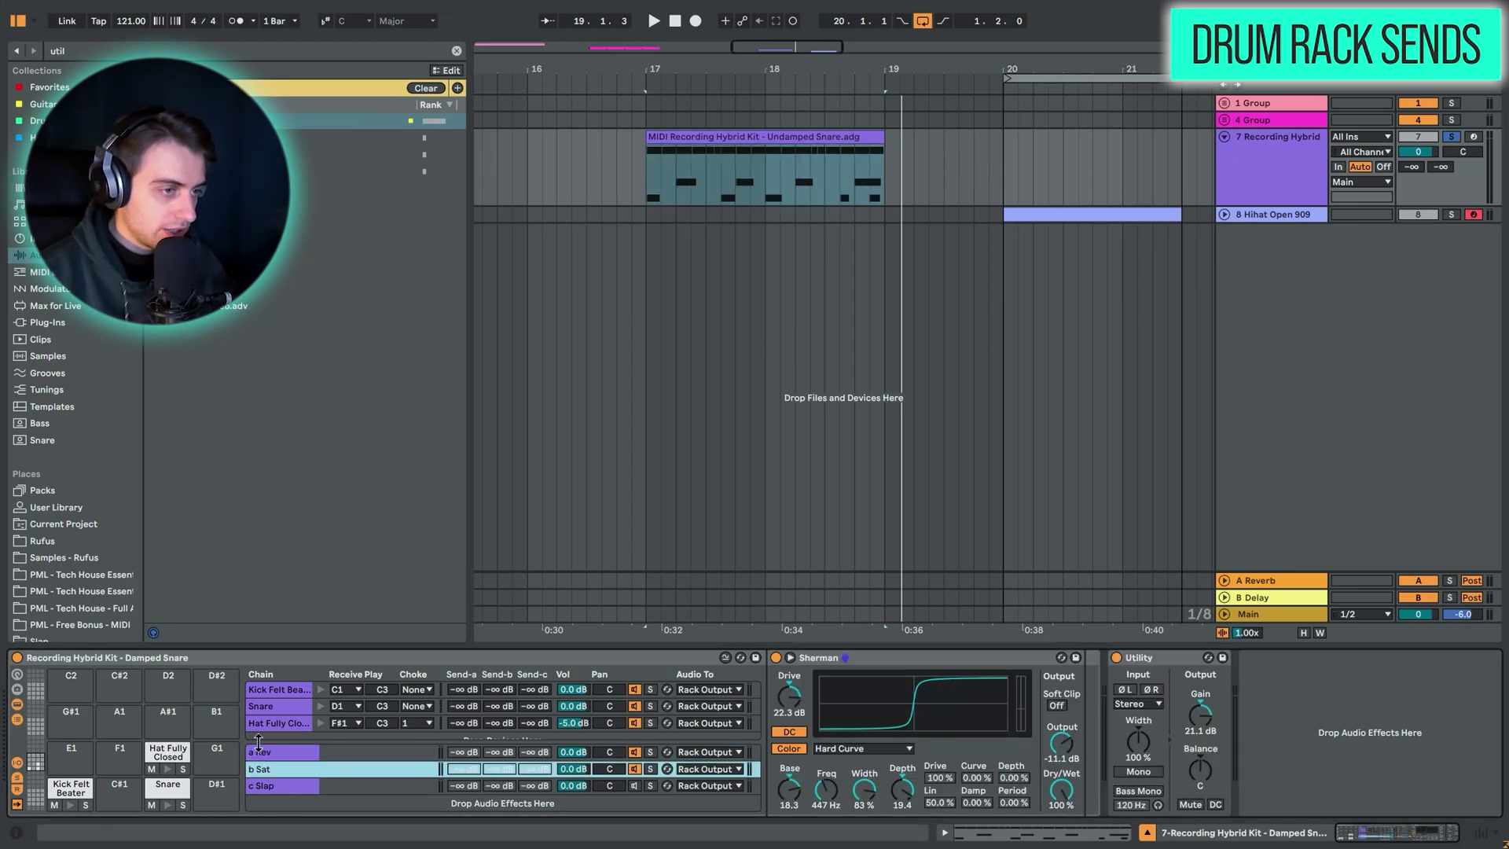
{"action": "left_click", "coordinate": [275, 785]}
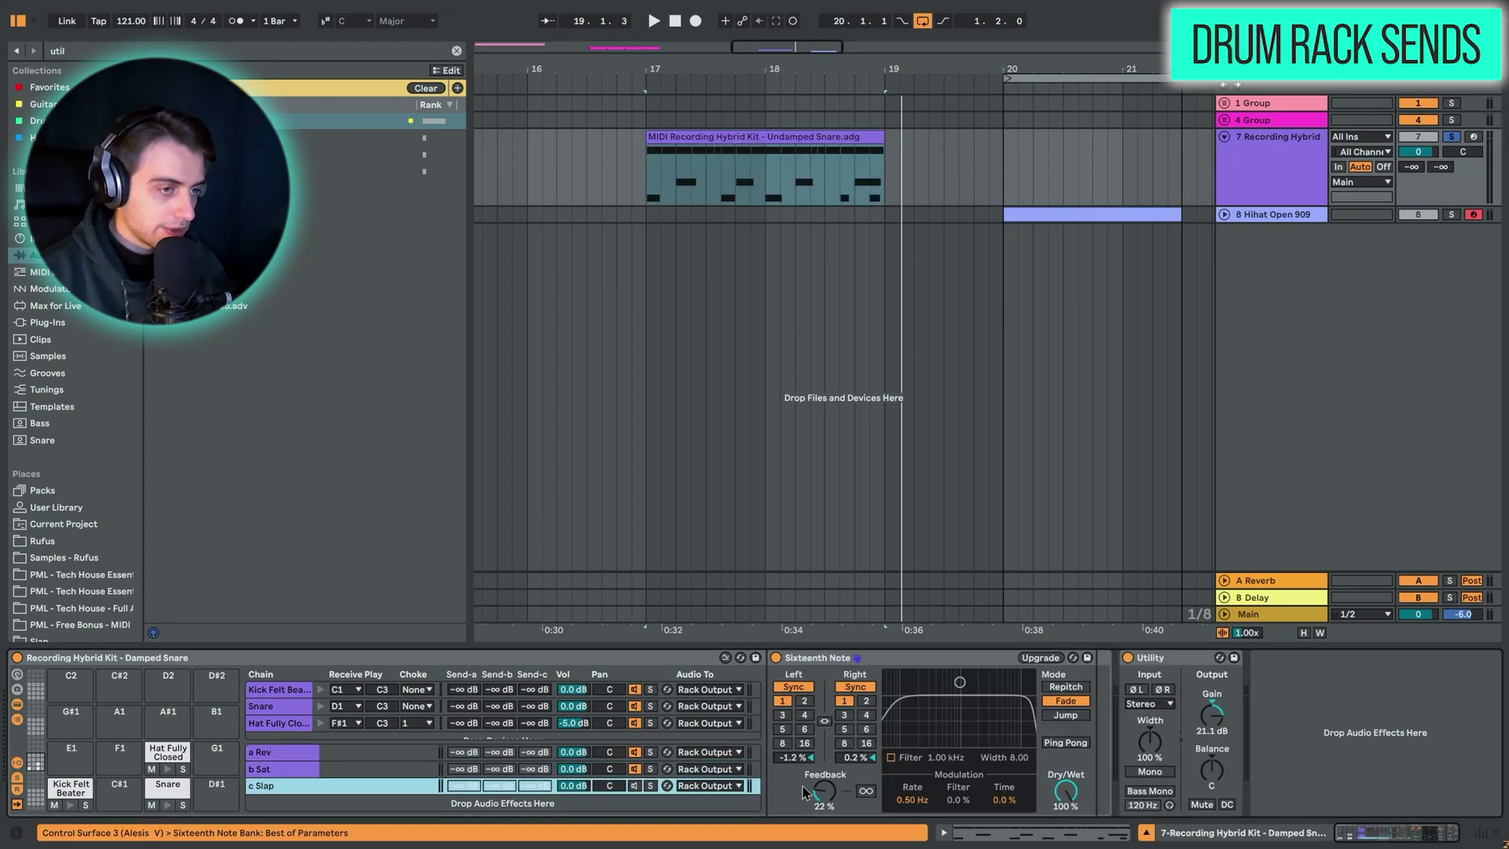
{"action": "left_click", "coordinate": [15, 784]}
{"action": "left_click", "coordinate": [15, 783]}
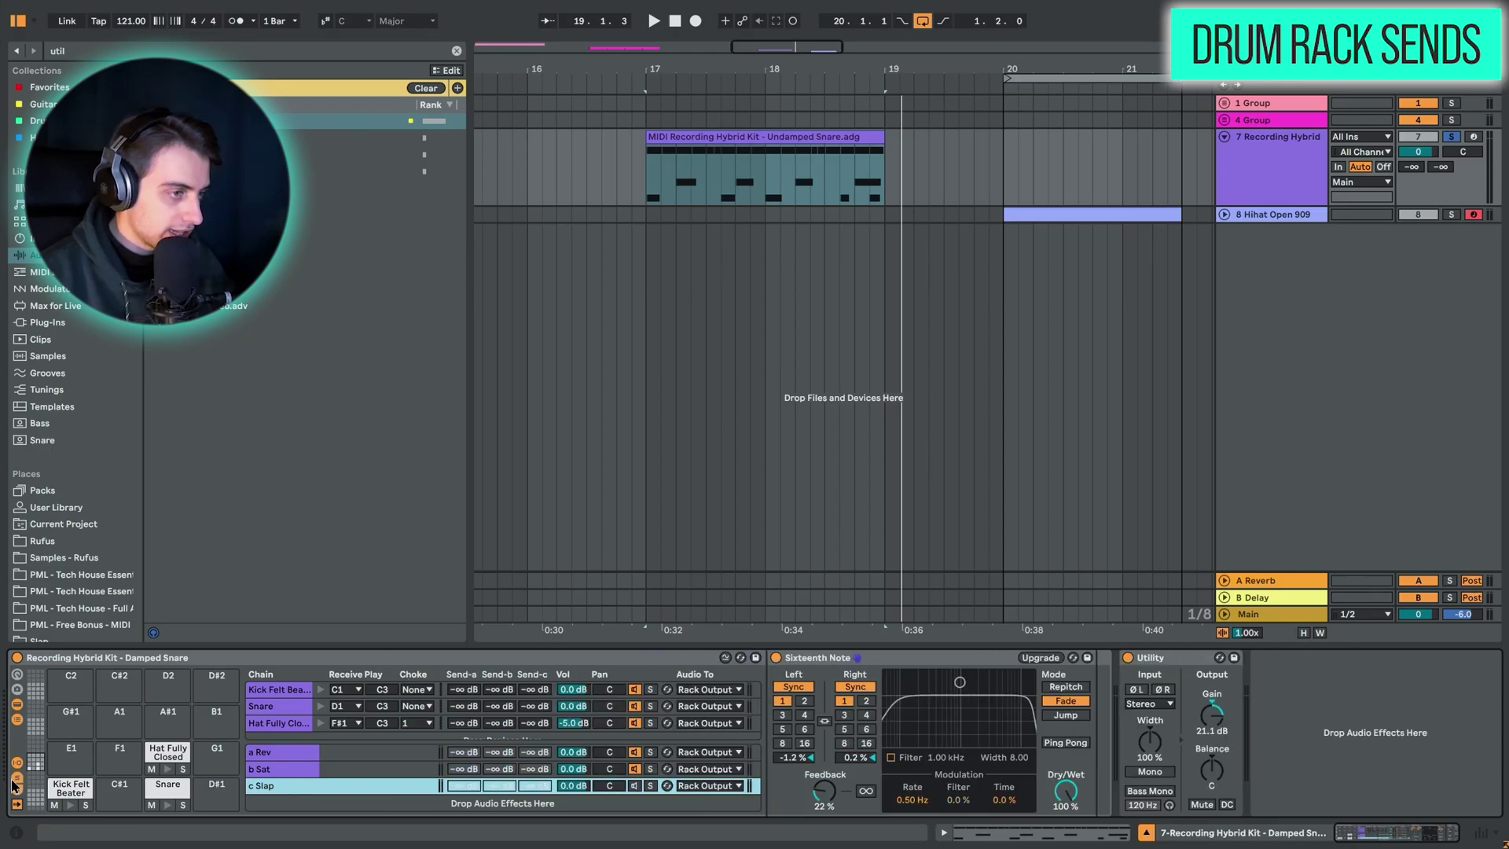
{"action": "left_click", "coordinate": [14, 783]}
{"action": "left_click", "coordinate": [15, 783]}
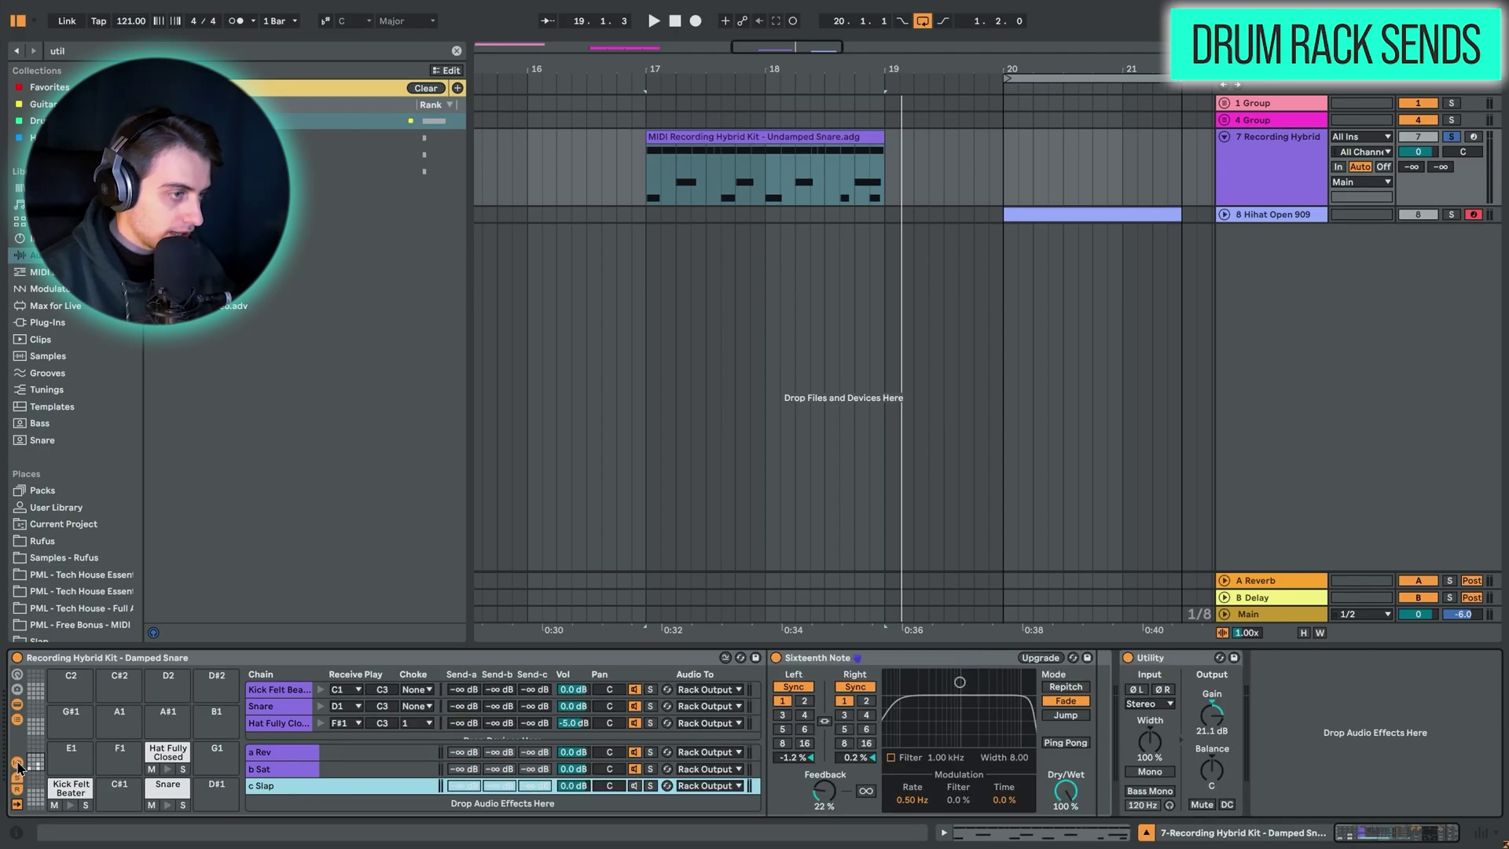
{"action": "left_click", "coordinate": [17, 763]}
{"action": "left_click", "coordinate": [18, 763]}
{"action": "left_click", "coordinate": [16, 763]}
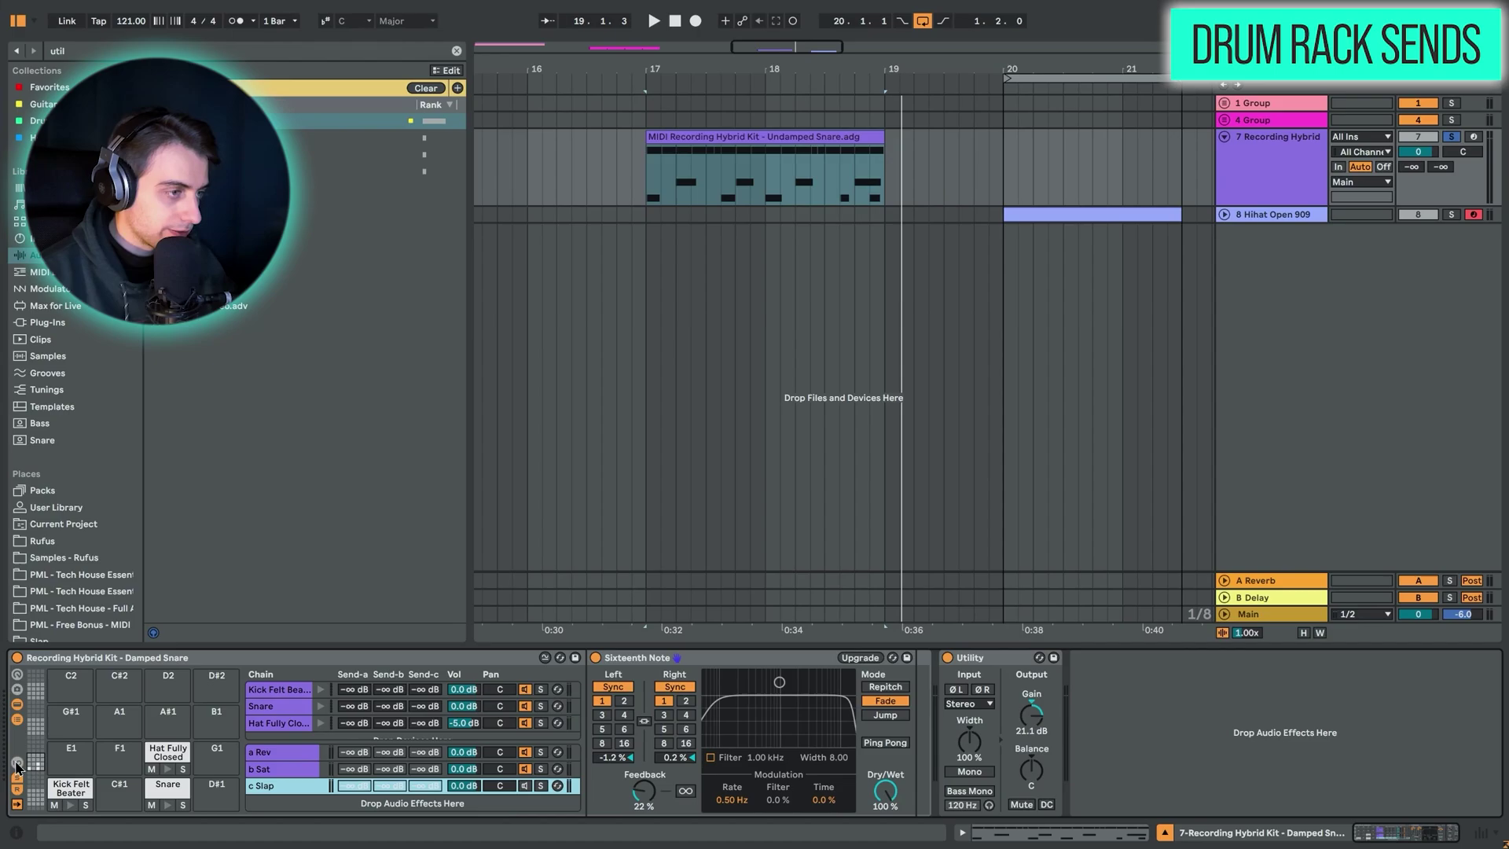
- Solo the Kick Felt Beater during playback, try its Send-a at 0.0 dB, reset it, and raise Send-b to about -18.4 dB
{"action": "left_click", "coordinate": [298, 691]}
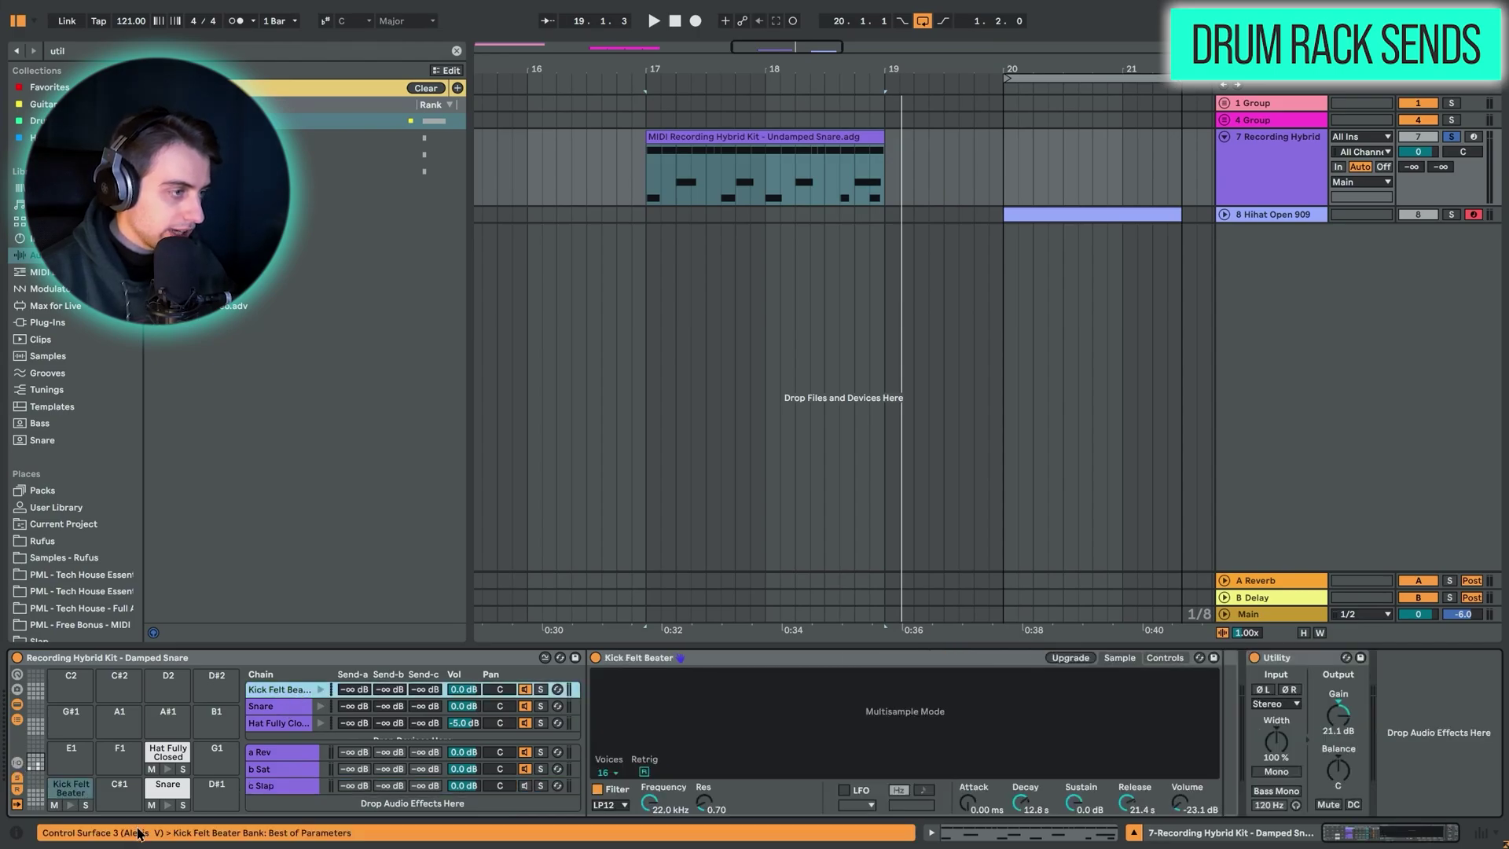
{"action": "left_click", "coordinate": [86, 804]}
{"action": "key", "text": "space"}
{"action": "left_click_drag", "start_coordinate": [355, 689], "coordinate": [354, 620]}
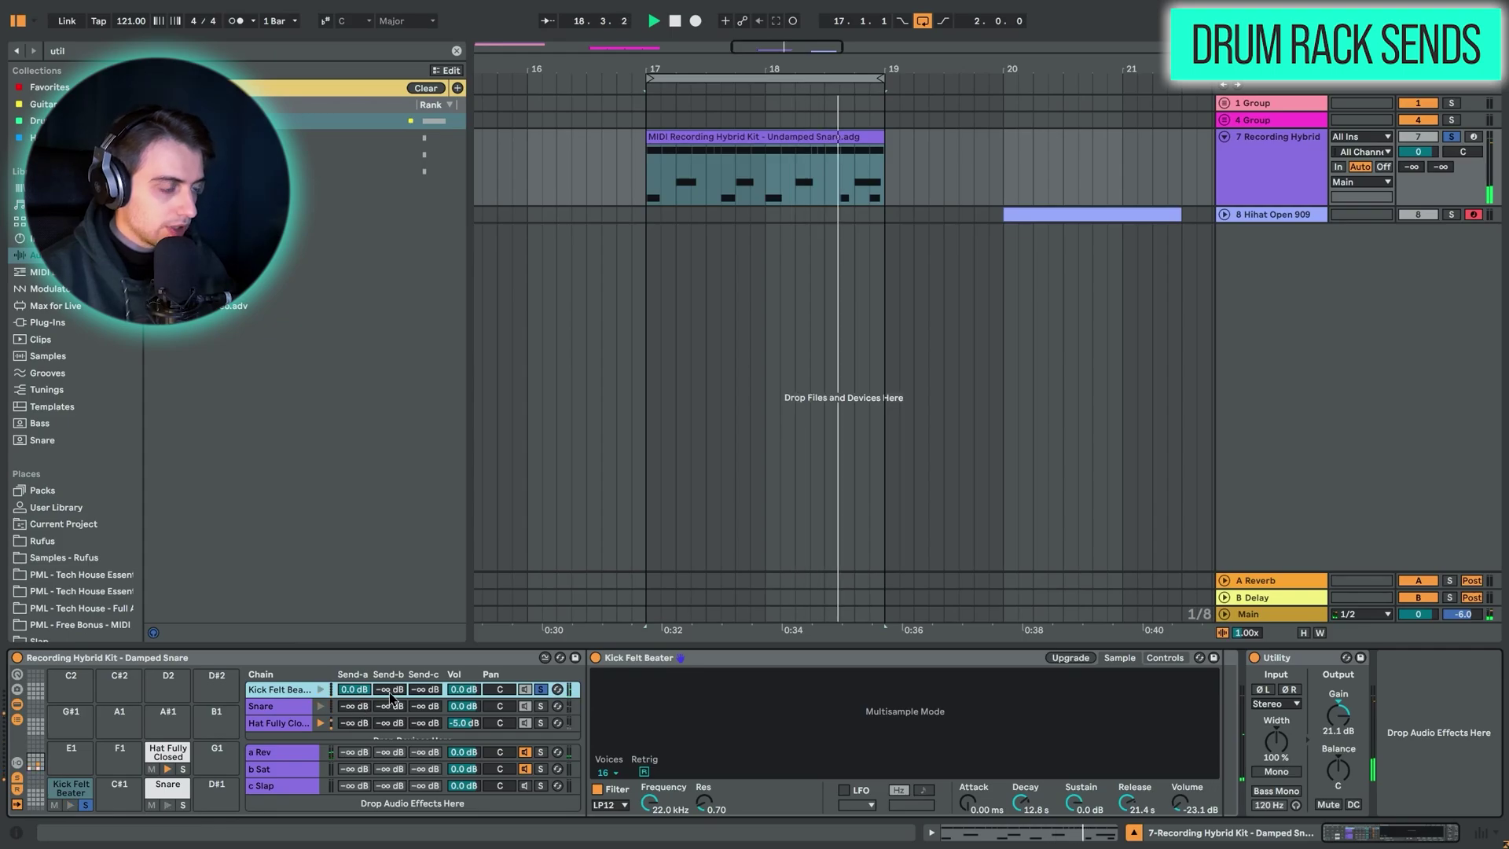
{"action": "double_click", "coordinate": [354, 690]}
{"action": "left_click_drag", "start_coordinate": [390, 690], "coordinate": [389, 686]}
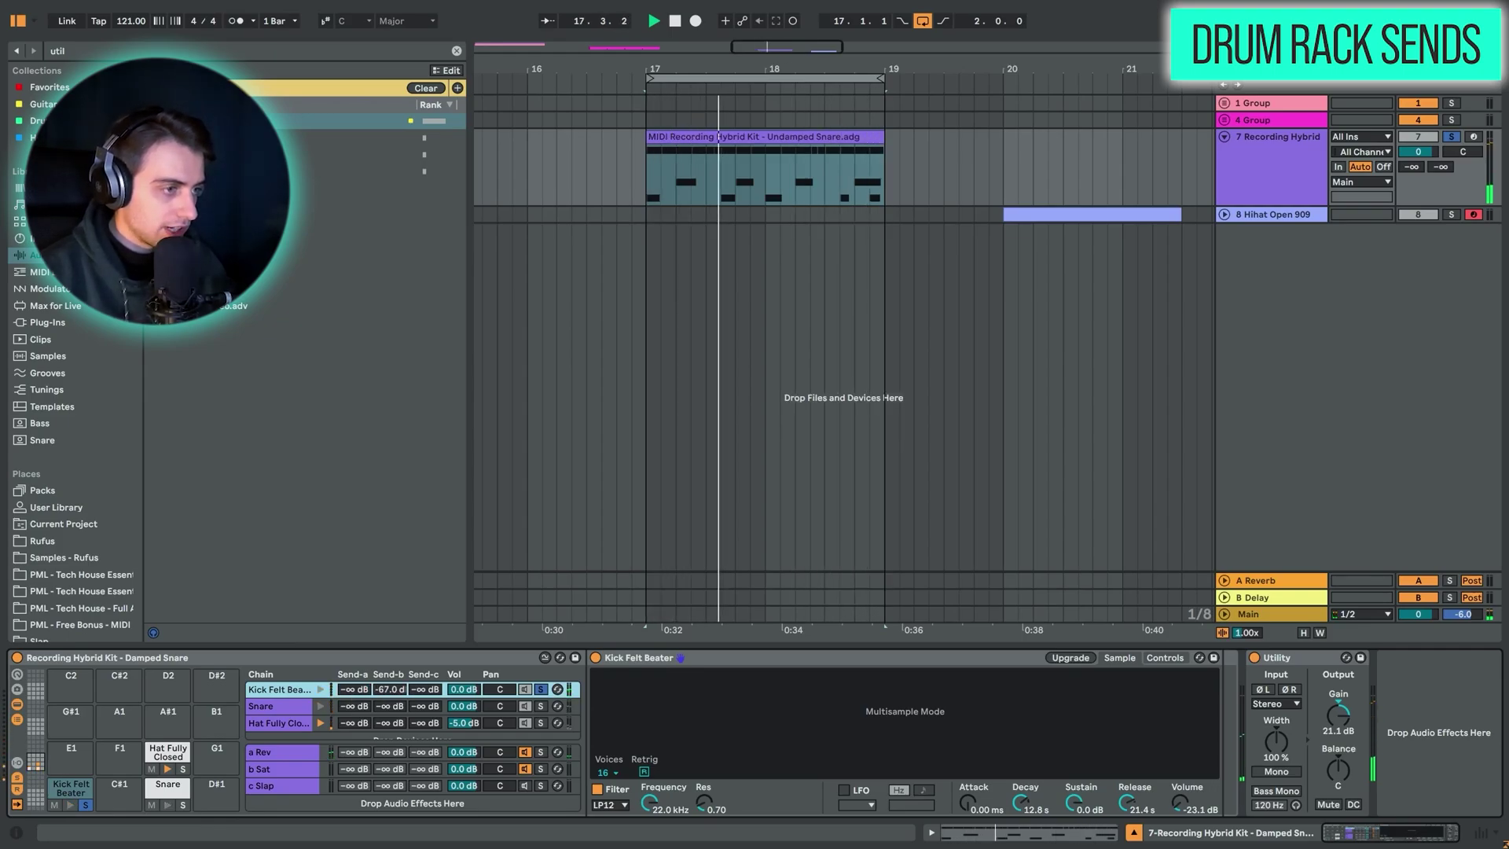
{"action": "left_click_drag", "start_coordinate": [390, 686], "coordinate": [390, 667]}
- Toggle the a Rev, b Sat and c Slap return chains off and on, and select c Slap
{"action": "left_click", "coordinate": [525, 786]}
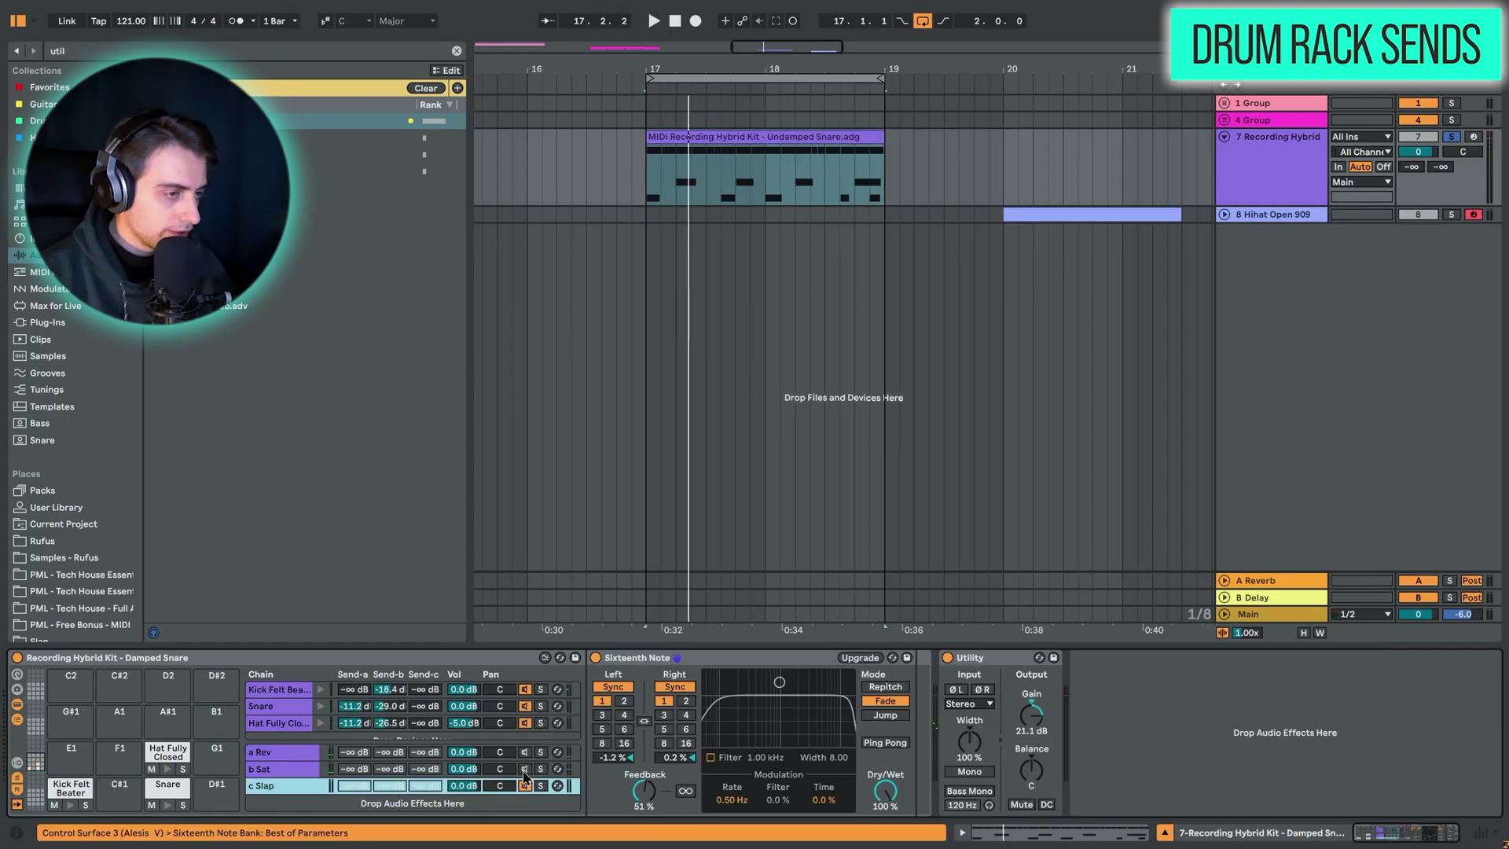
{"action": "left_click", "coordinate": [525, 770]}
{"action": "left_click", "coordinate": [527, 755]}
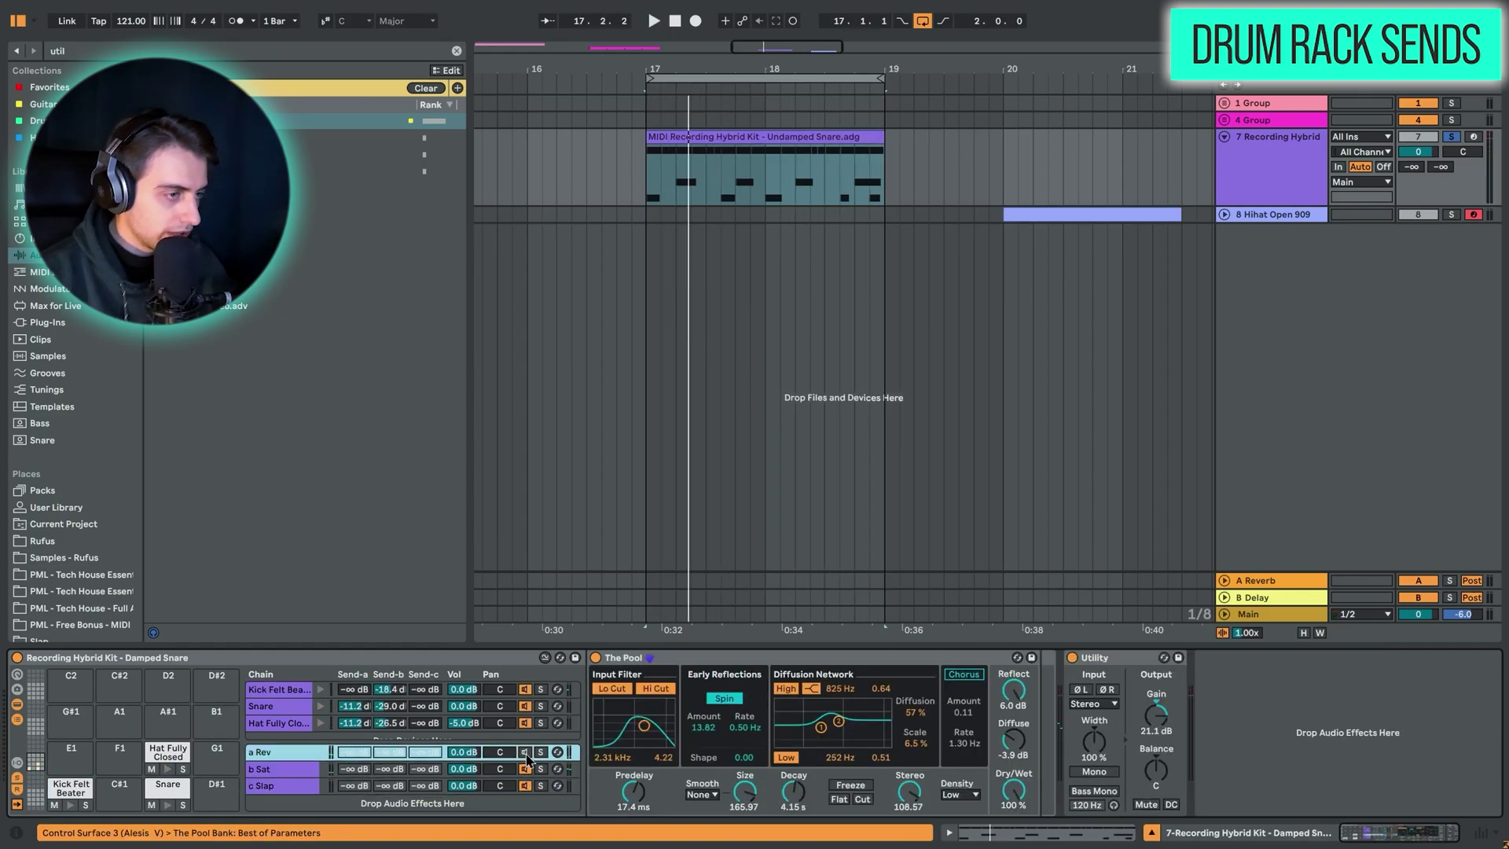
{"action": "left_click", "coordinate": [526, 770]}
{"action": "left_click", "coordinate": [526, 786]}
{"action": "left_click", "coordinate": [526, 754]}
{"action": "left_click", "coordinate": [527, 770]}
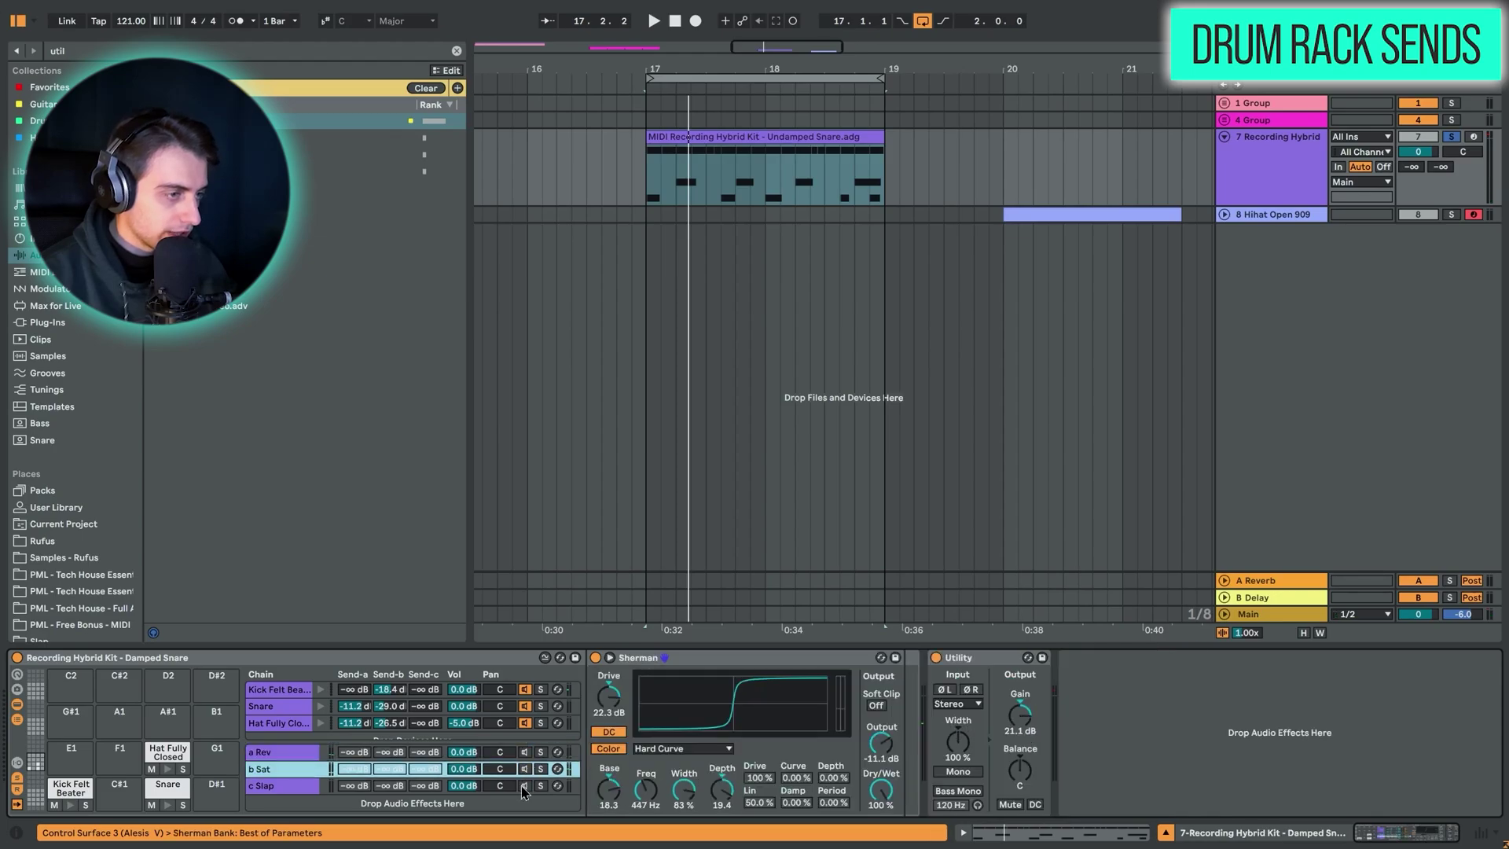
{"action": "left_click", "coordinate": [267, 785]}
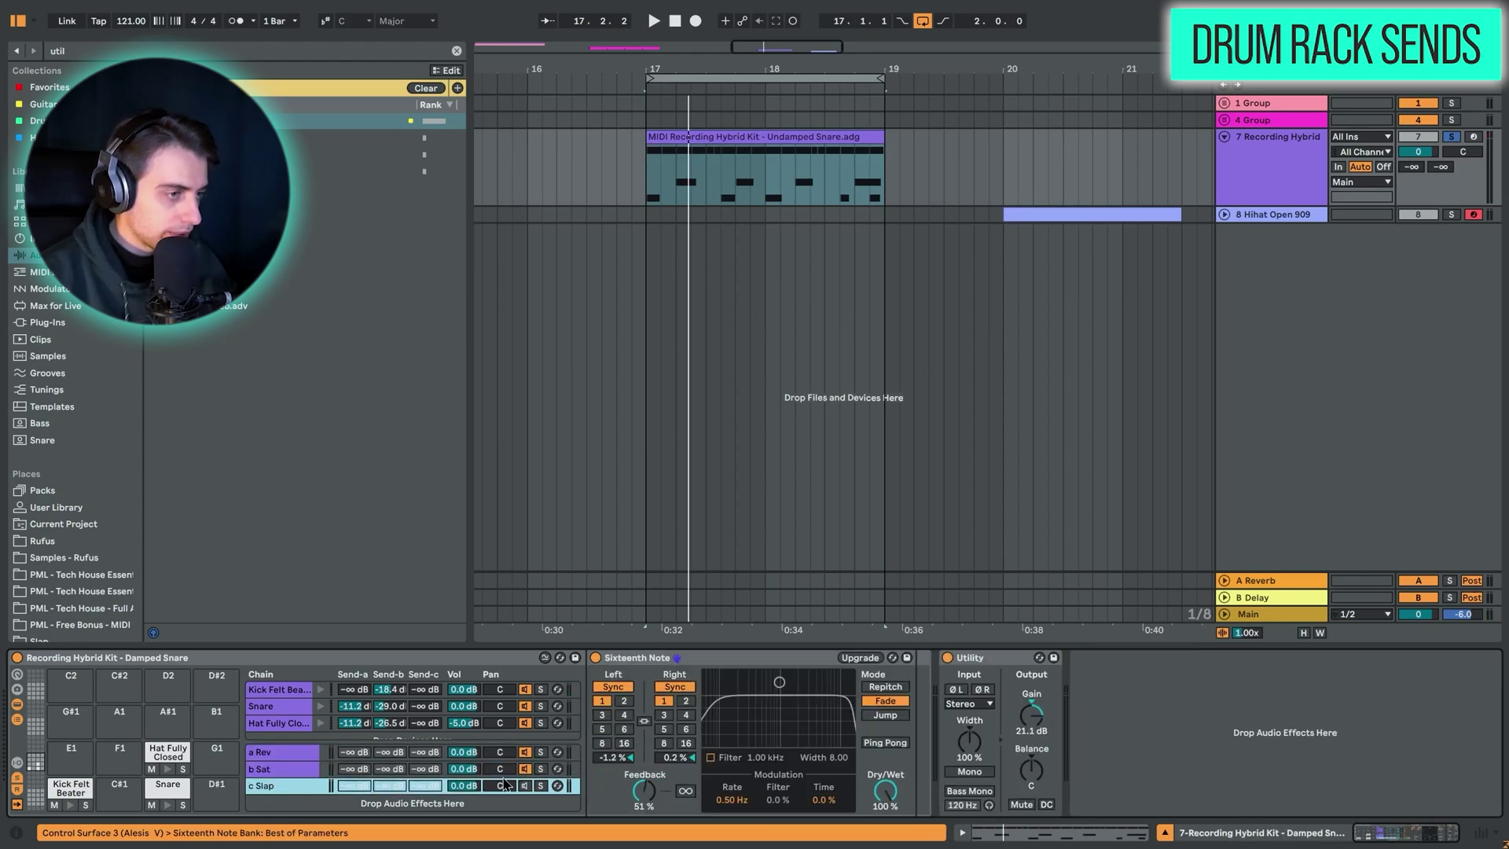
- Solo the Kick Felt Beater pad and play the loop to hear it with its send
{"action": "left_click", "coordinate": [279, 691]}
{"action": "left_click", "coordinate": [84, 804]}
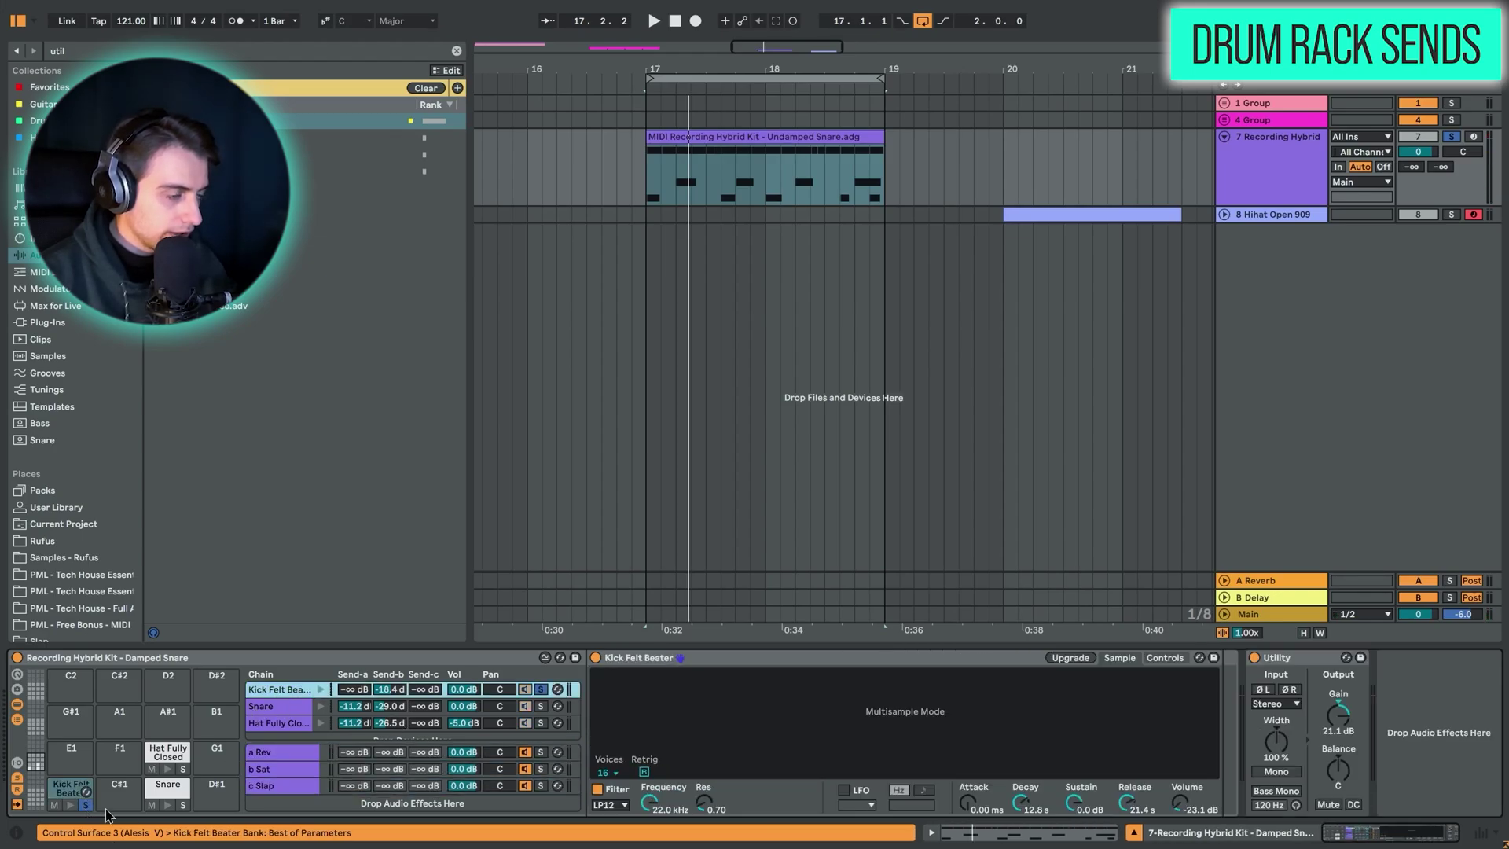
{"action": "key", "text": "space"}
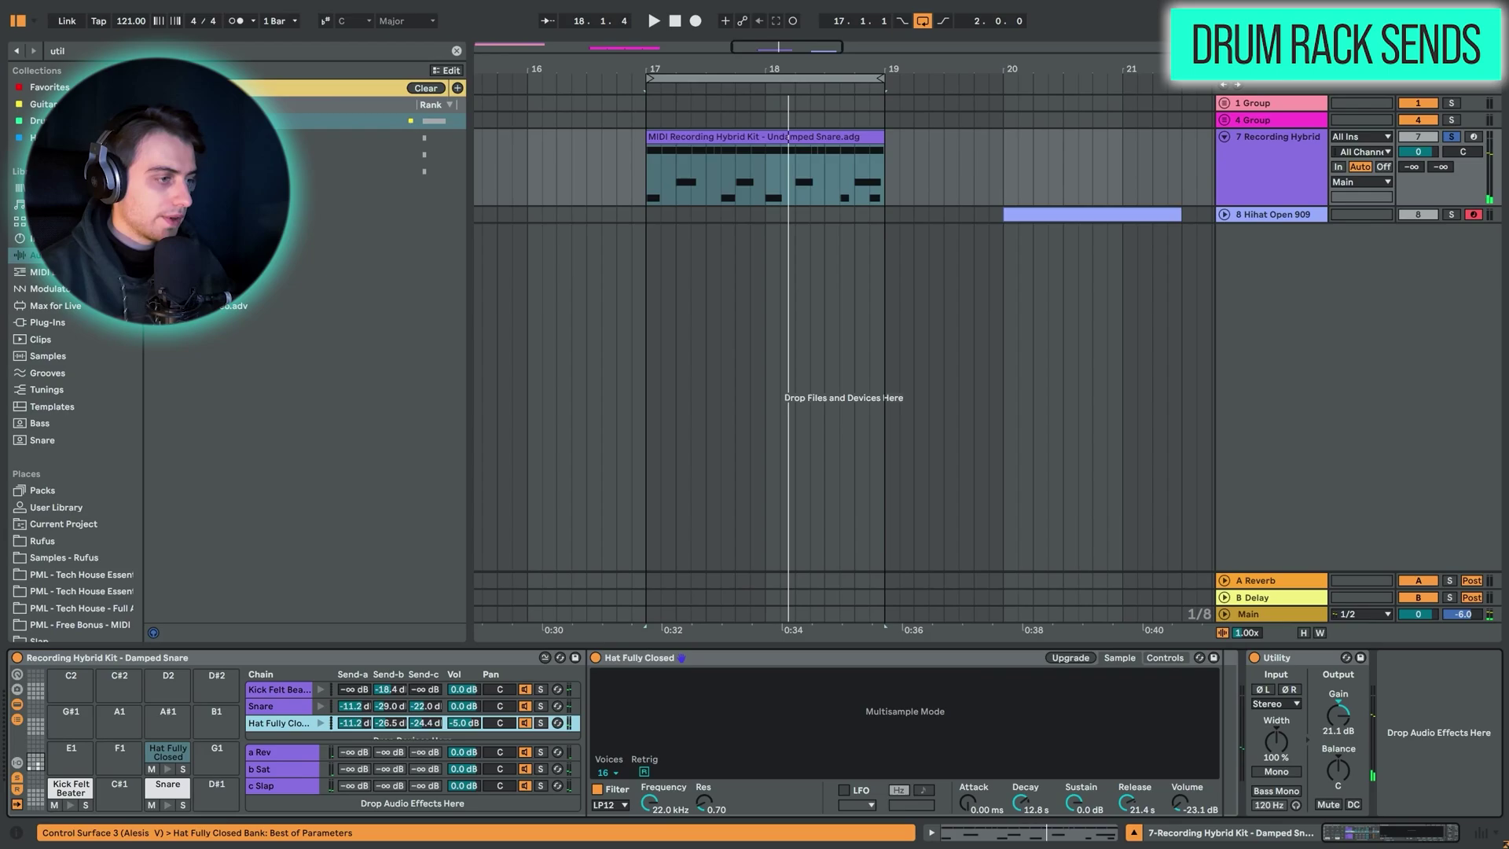
- Lower the Snare chain's Send-c to about -54.0 dB while the loop plays, and stop playback
{"action": "left_click", "coordinate": [158, 656]}
{"action": "left_click_drag", "start_coordinate": [427, 707], "coordinate": [427, 714]}
{"action": "key", "text": "space"}
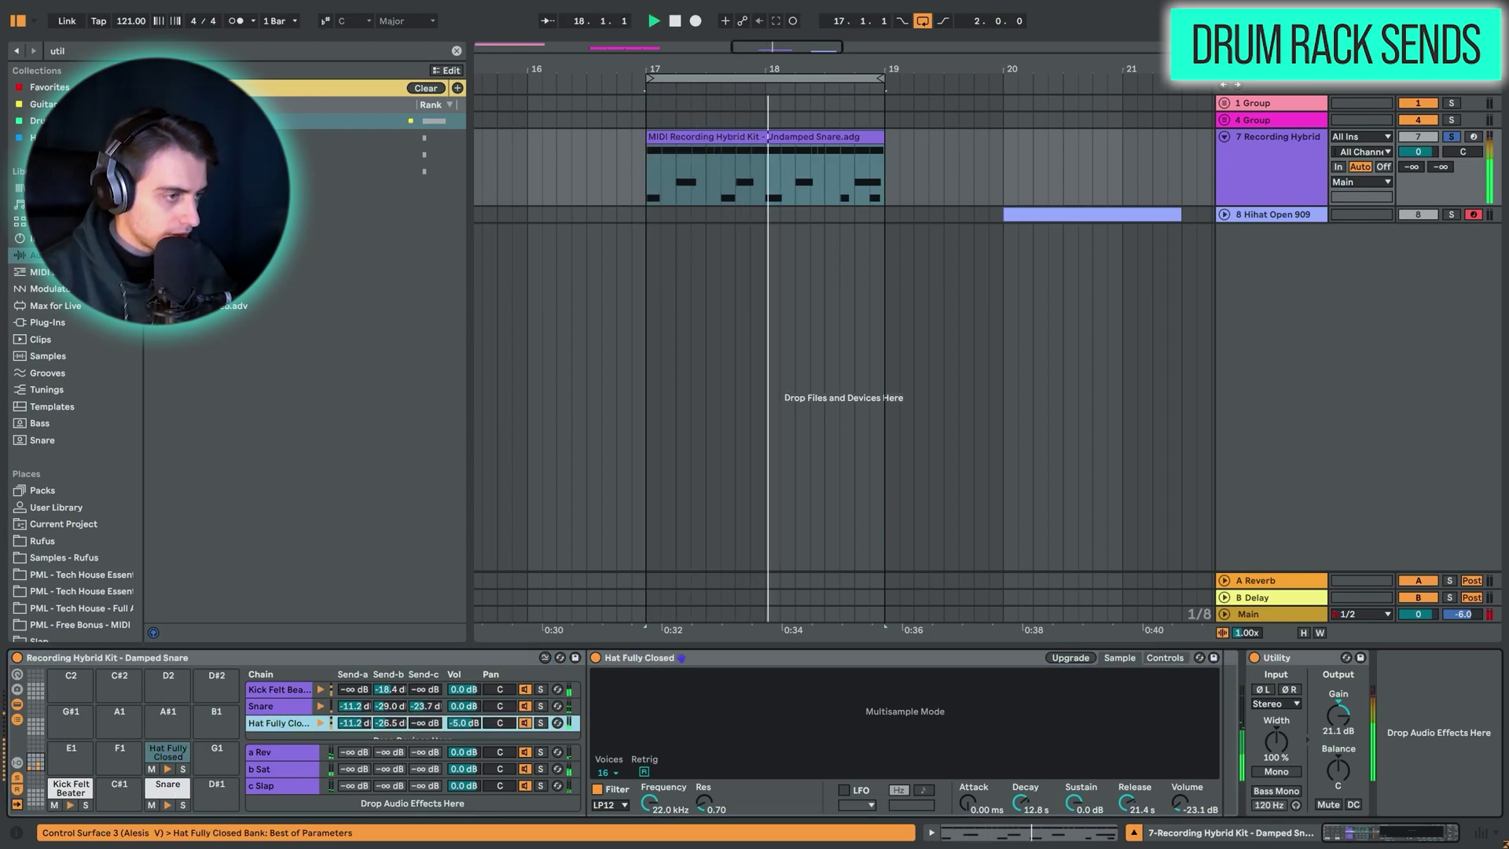
{"action": "left_click_drag", "start_coordinate": [425, 706], "coordinate": [425, 729]}
{"action": "key", "text": "space"}
- Select all three return chains and compare the playing loop with them switched off and on
{"action": "left_click", "coordinate": [257, 752]}
{"action": "left_click", "coordinate": [266, 789], "text": "shift"}
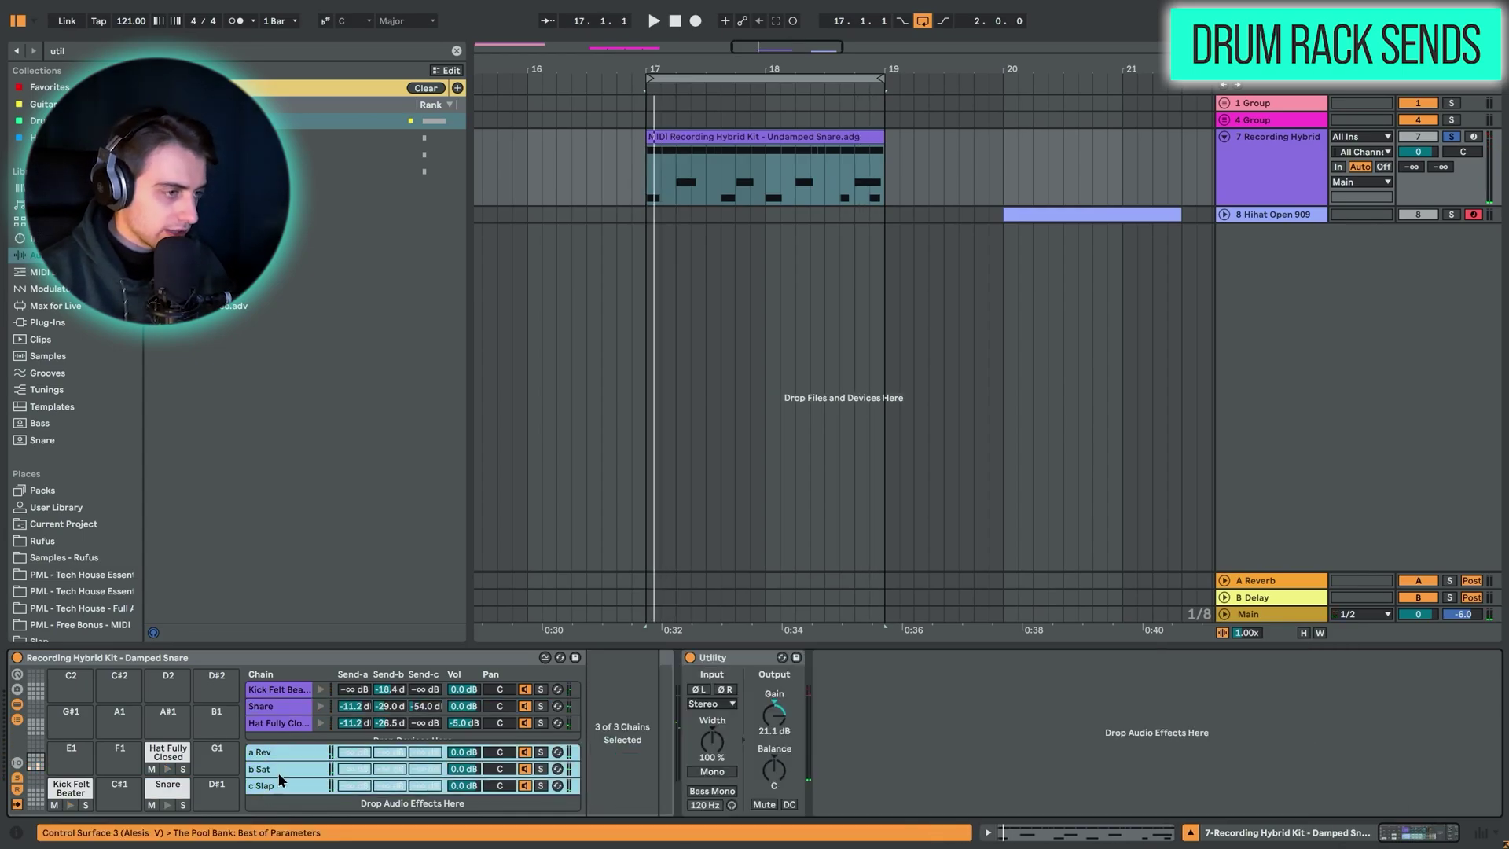
{"action": "left_click", "coordinate": [525, 769]}
{"action": "key", "text": "space"}
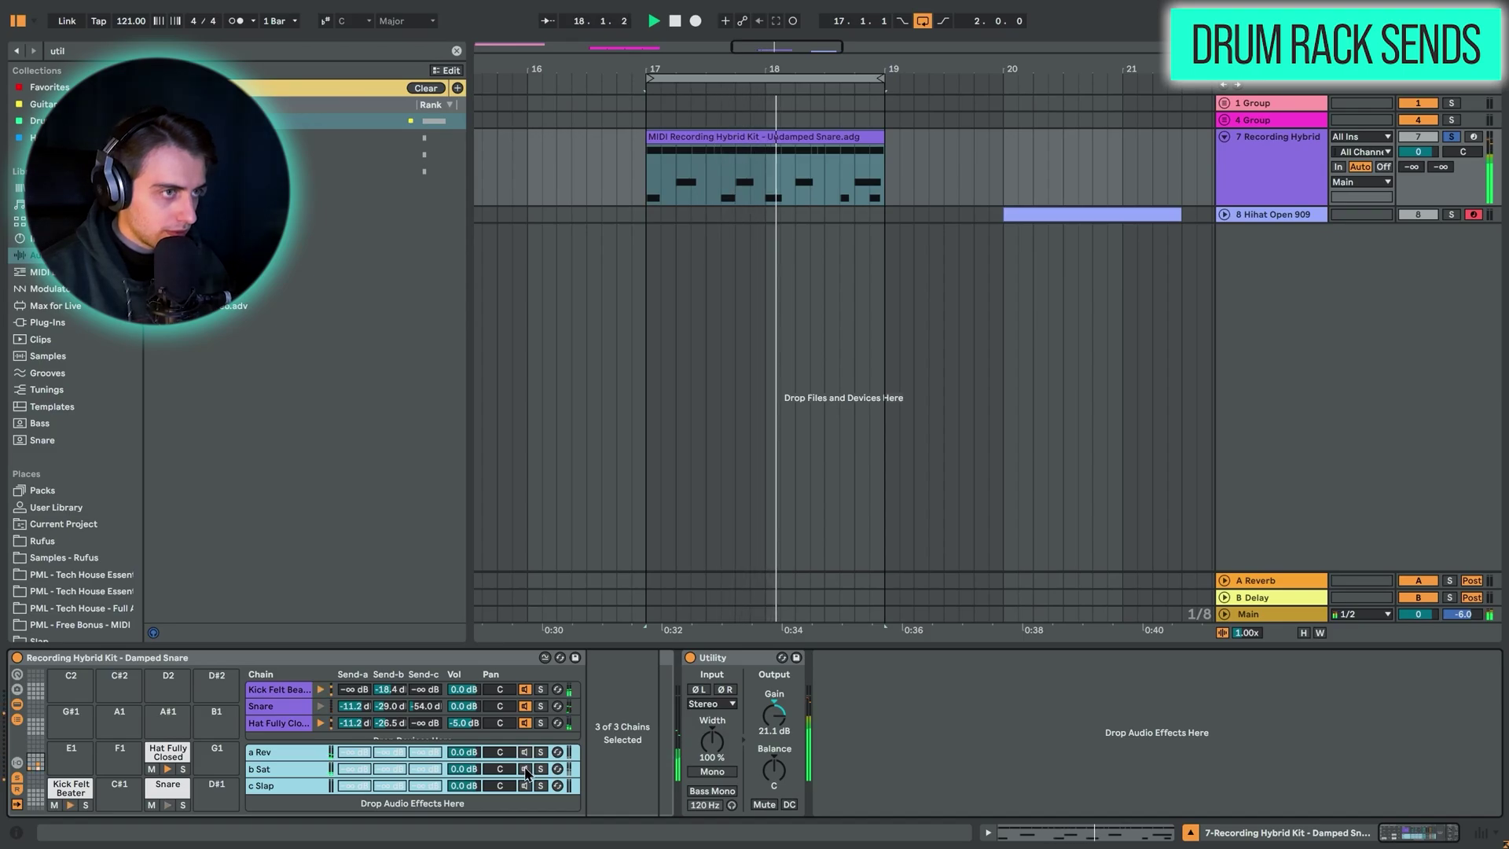
{"action": "left_click", "coordinate": [525, 768]}
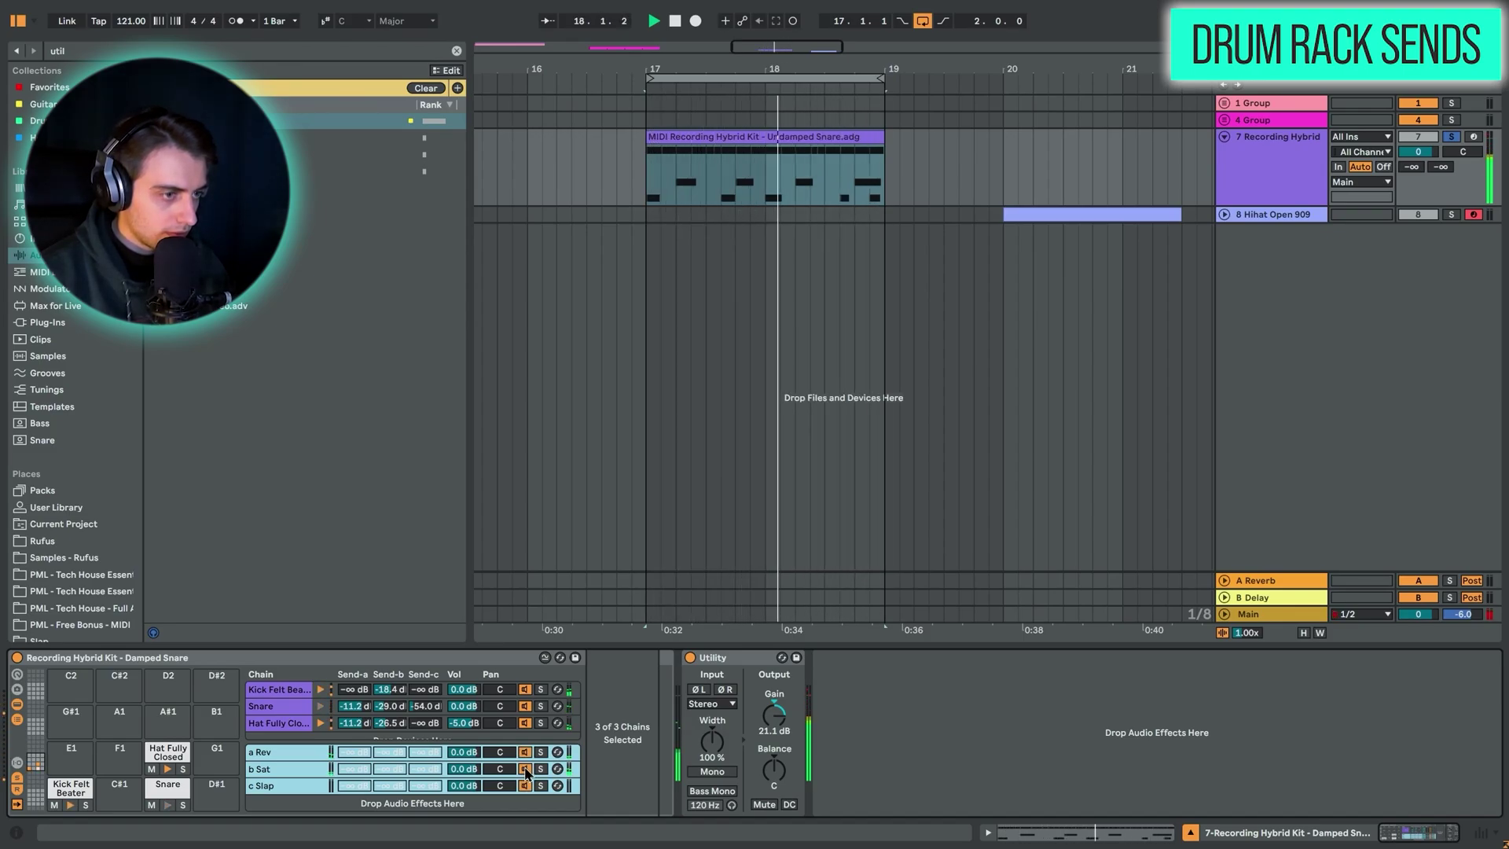
{"action": "key", "text": "space"}
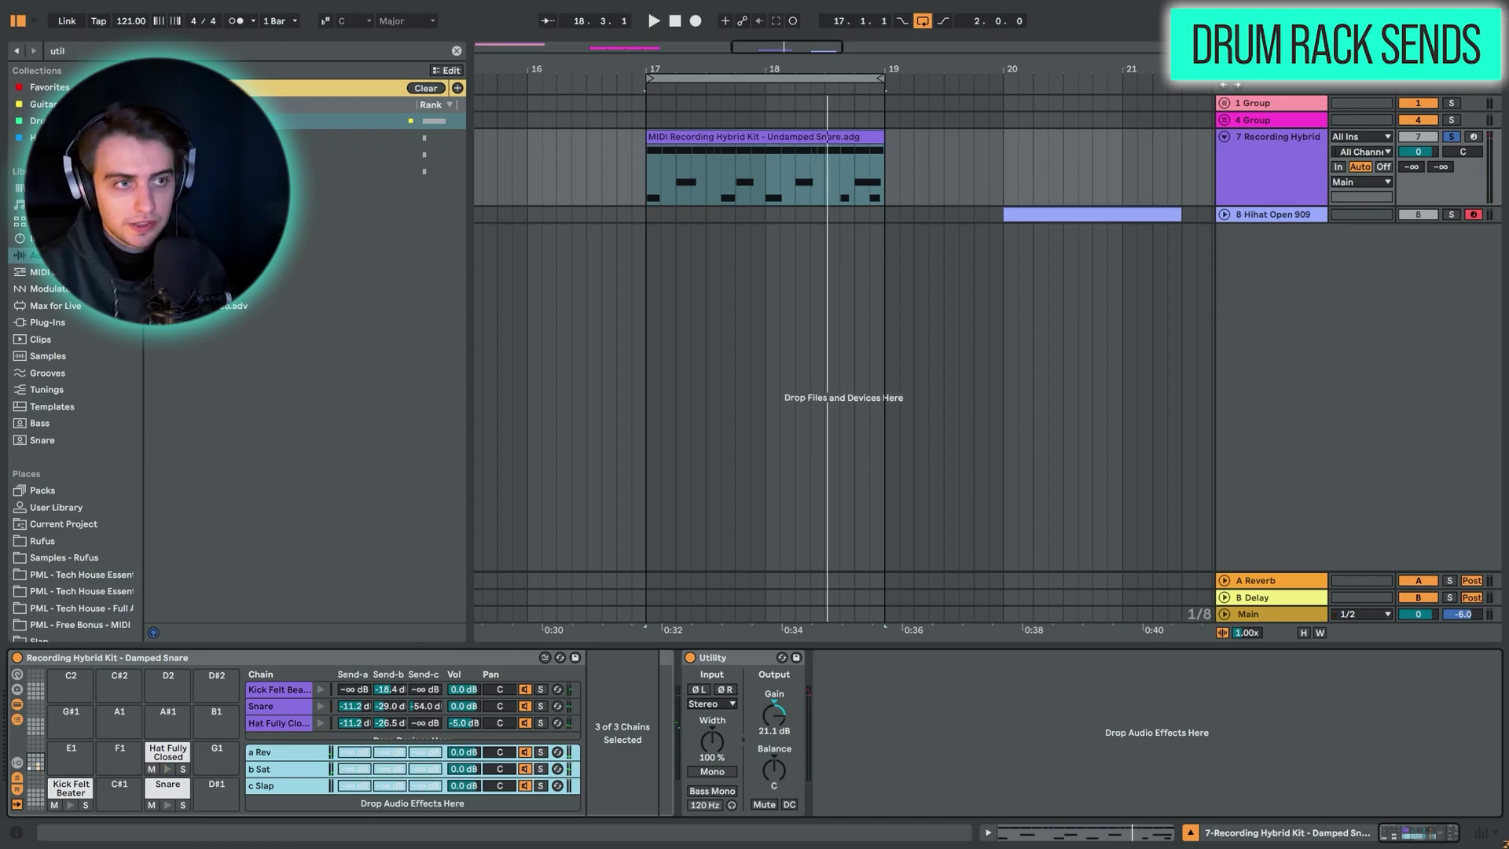
- Enter key mapping mode and assign the key o to the on/off switches of the a Rev, b Sat and c Slap return chains
{"action": "key", "text": "ctrl+k"}
{"action": "left_click", "coordinate": [966, 758]}
{"action": "left_click", "coordinate": [538, 754]}
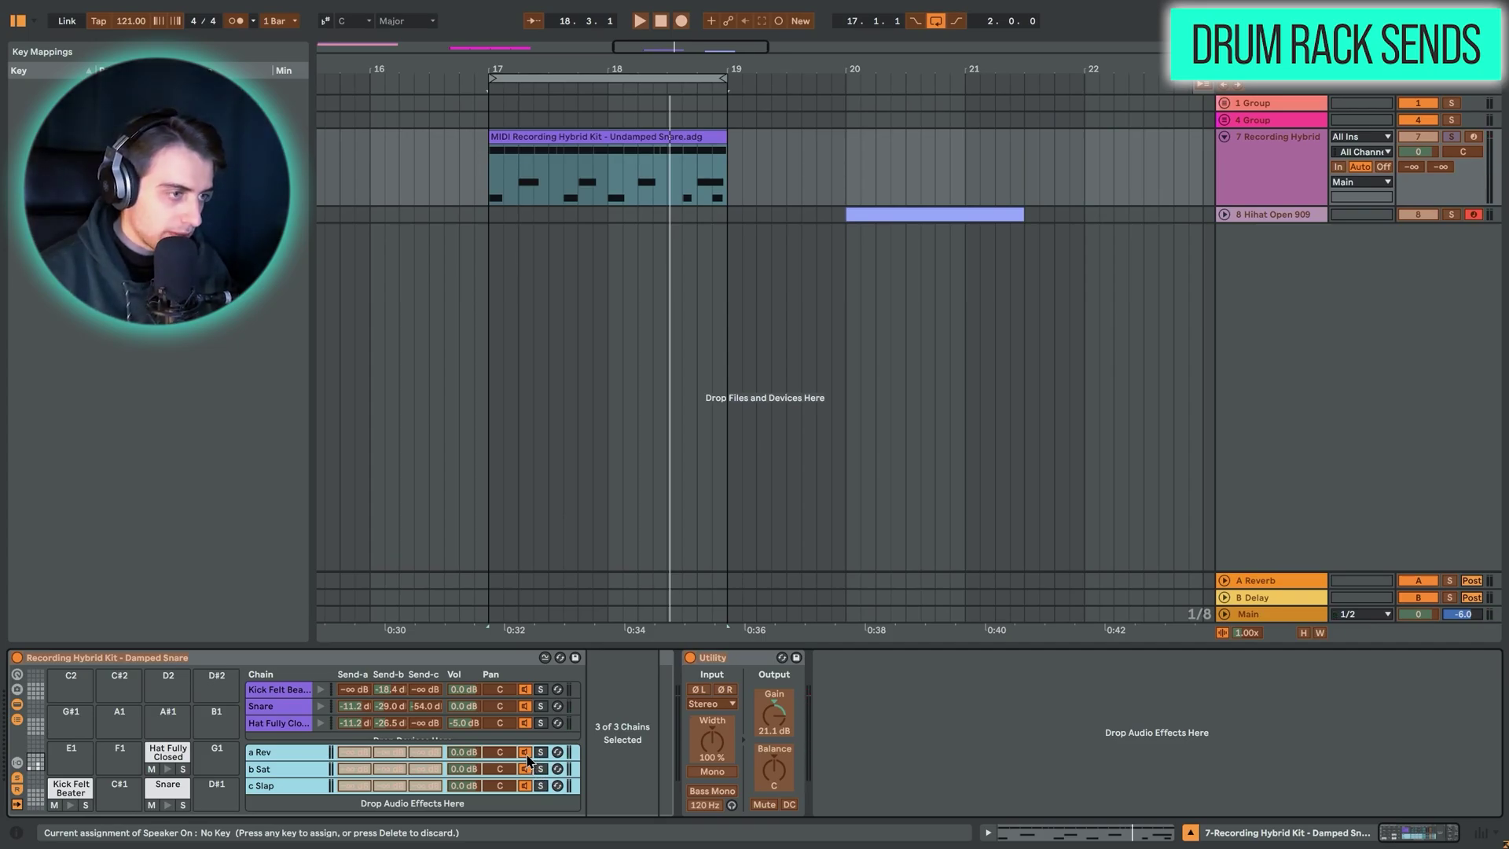
{"action": "key", "text": "o"}
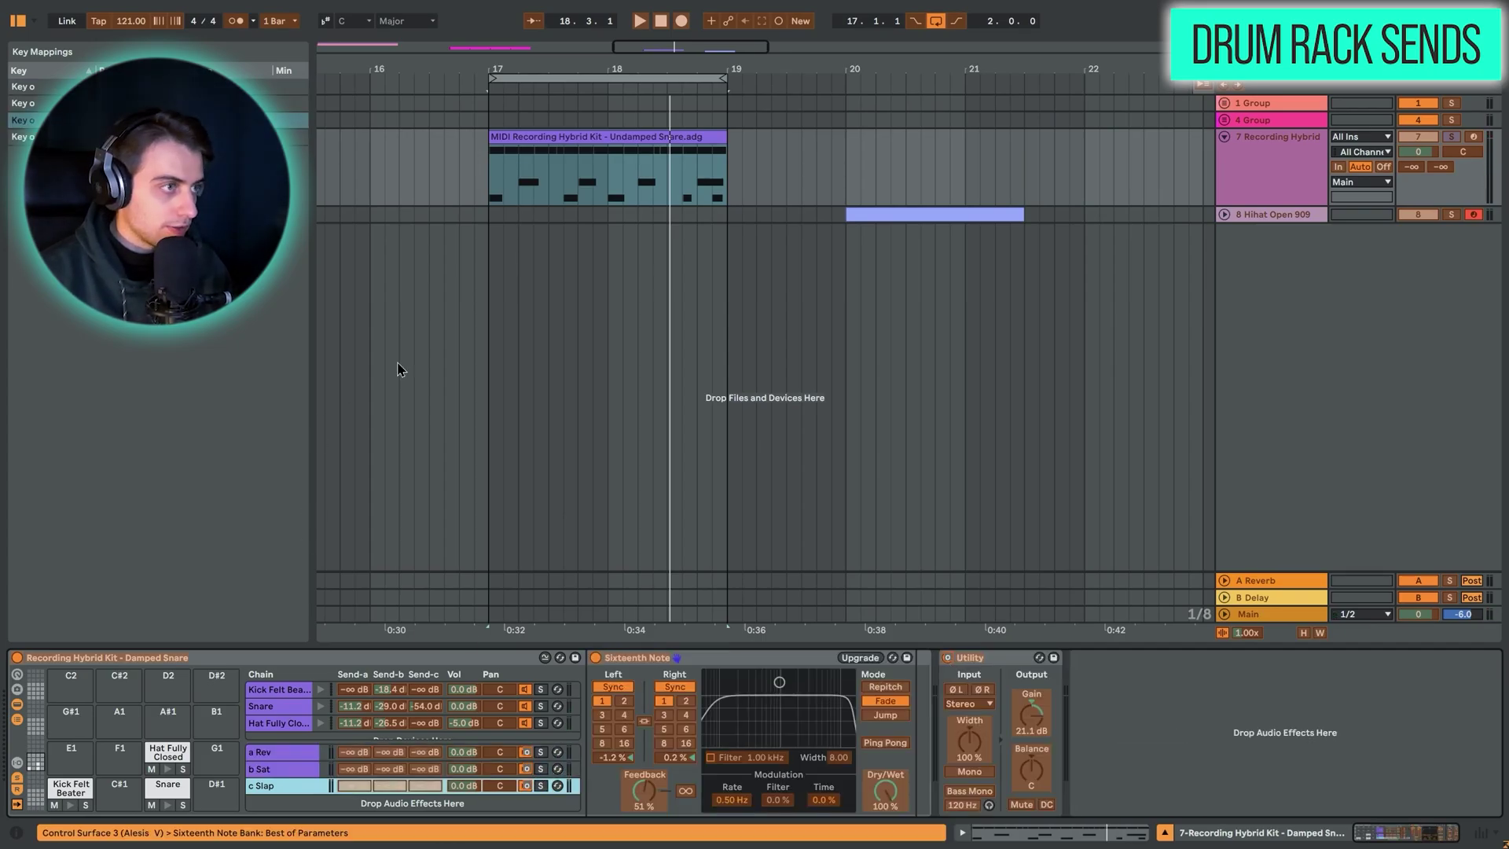
{"action": "left_click", "coordinate": [923, 501]}
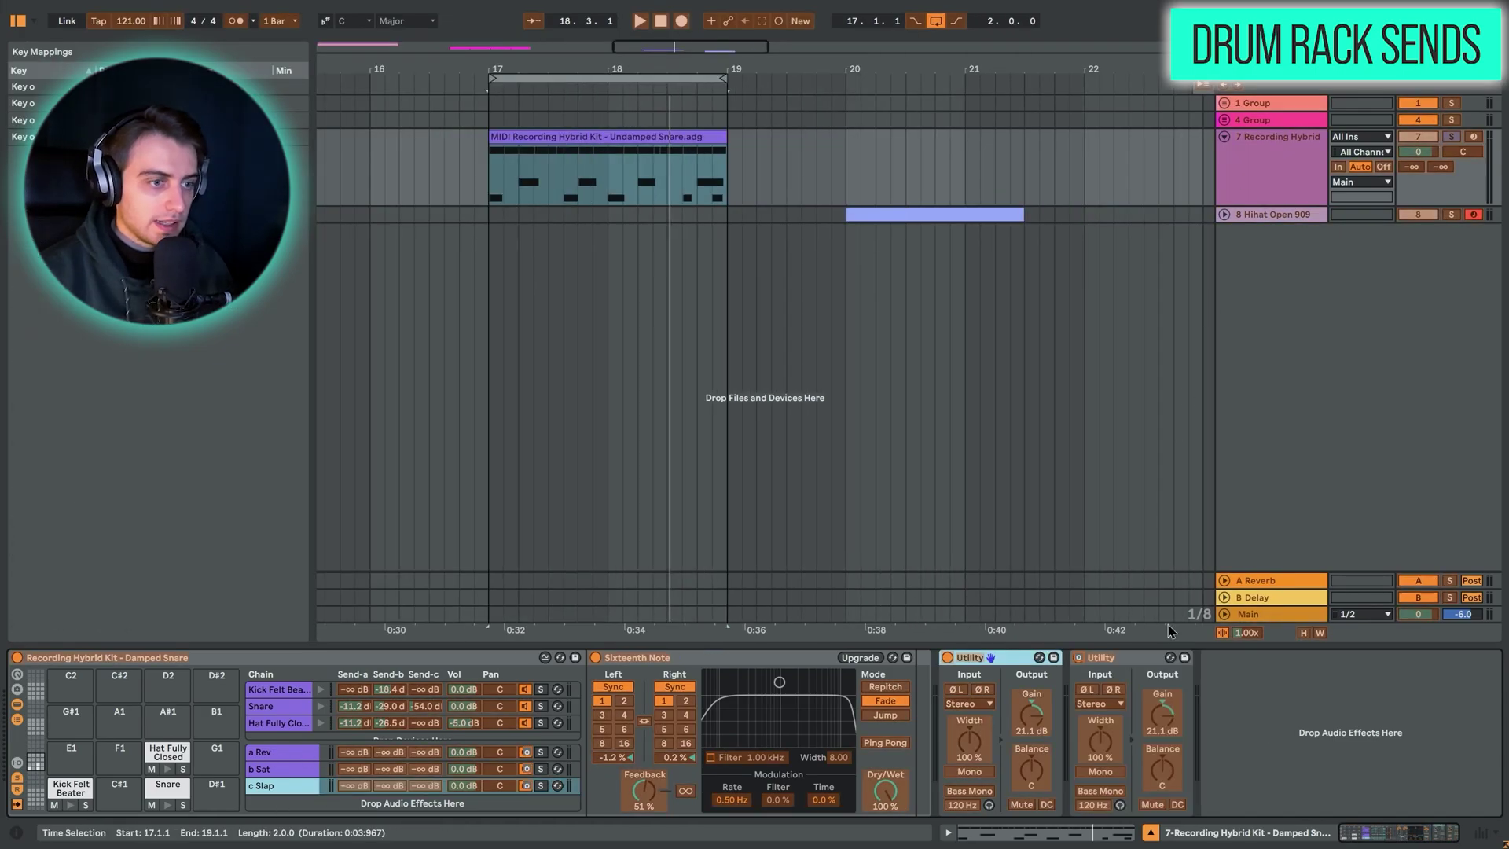
- Add a second Utility after the first, set its gain to -3 dB, and leave key mapping mode
{"action": "left_click_drag", "start_coordinate": [1166, 706], "coordinate": [1166, 702]}
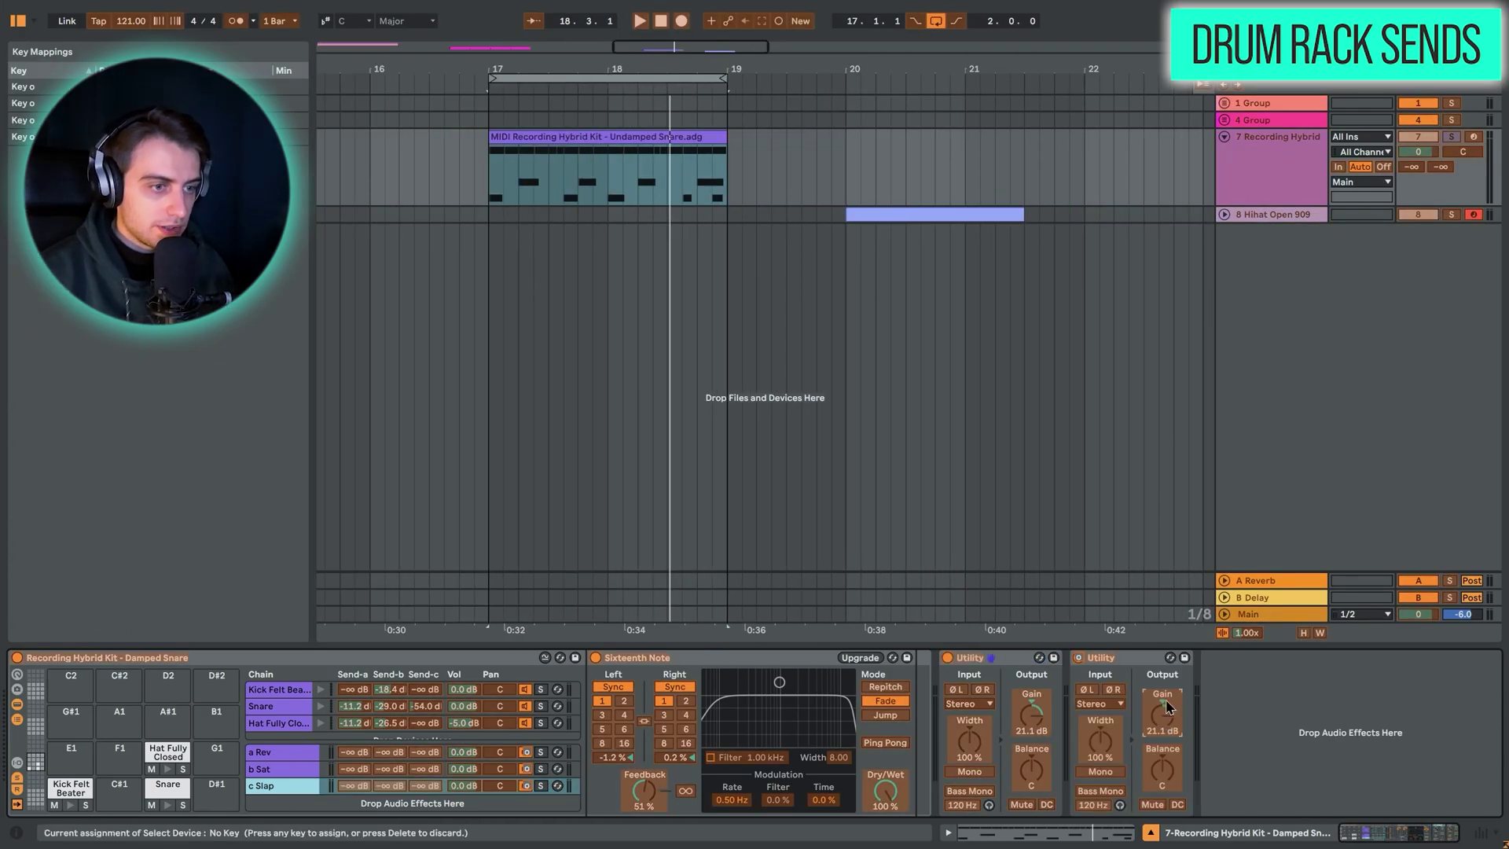
{"action": "key", "text": "super+k"}
{"action": "type", "text": "-3"}
{"action": "key", "text": "Return"}
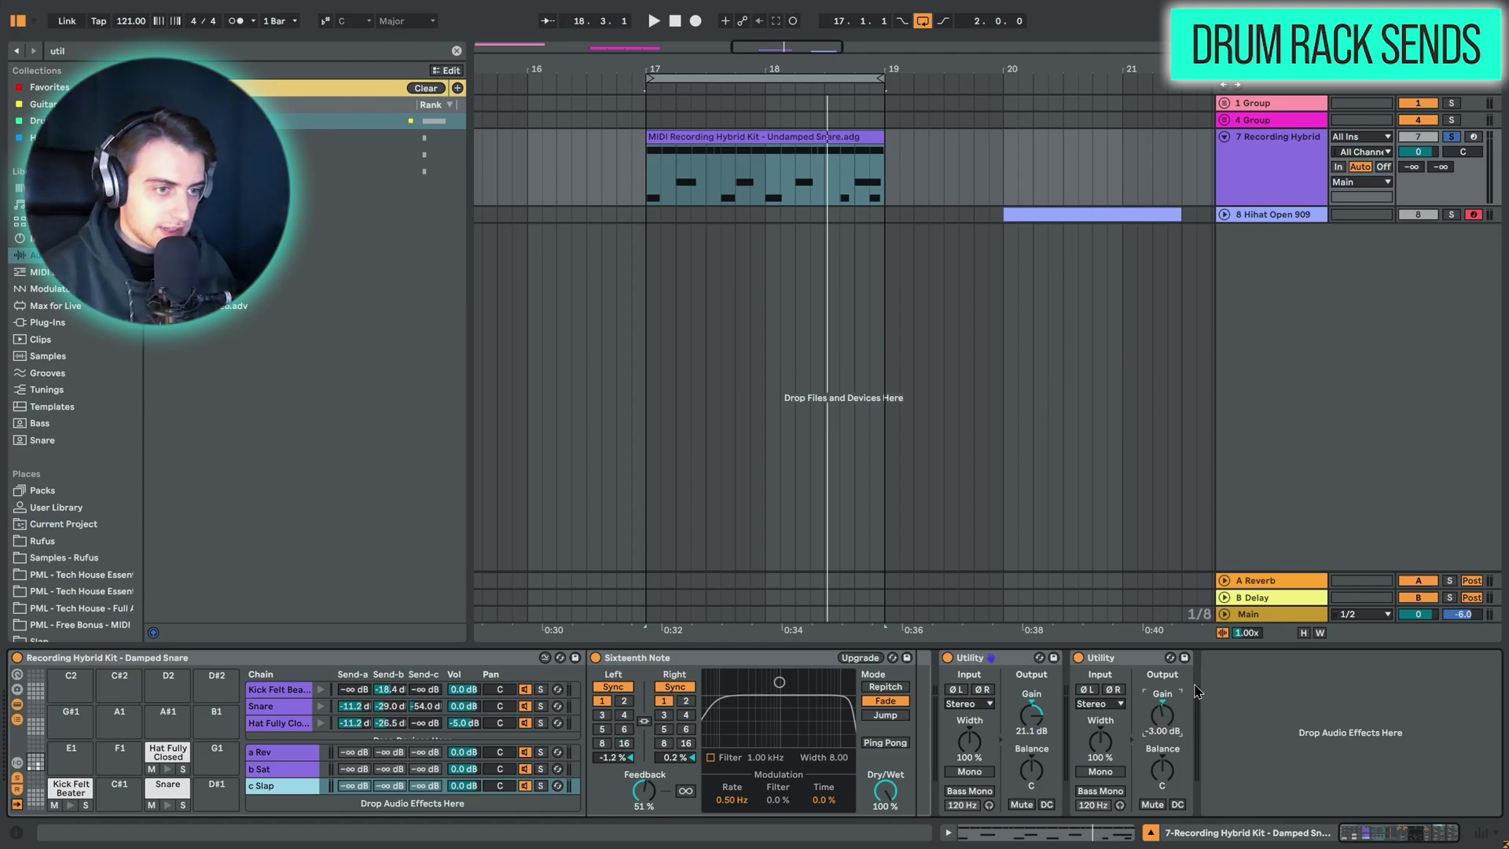
- Show the Session mixer and, during playback, lower the Recording Hybrid track to -2.9 dB and the Main to -3.2 dB
{"action": "key", "text": "Tab"}
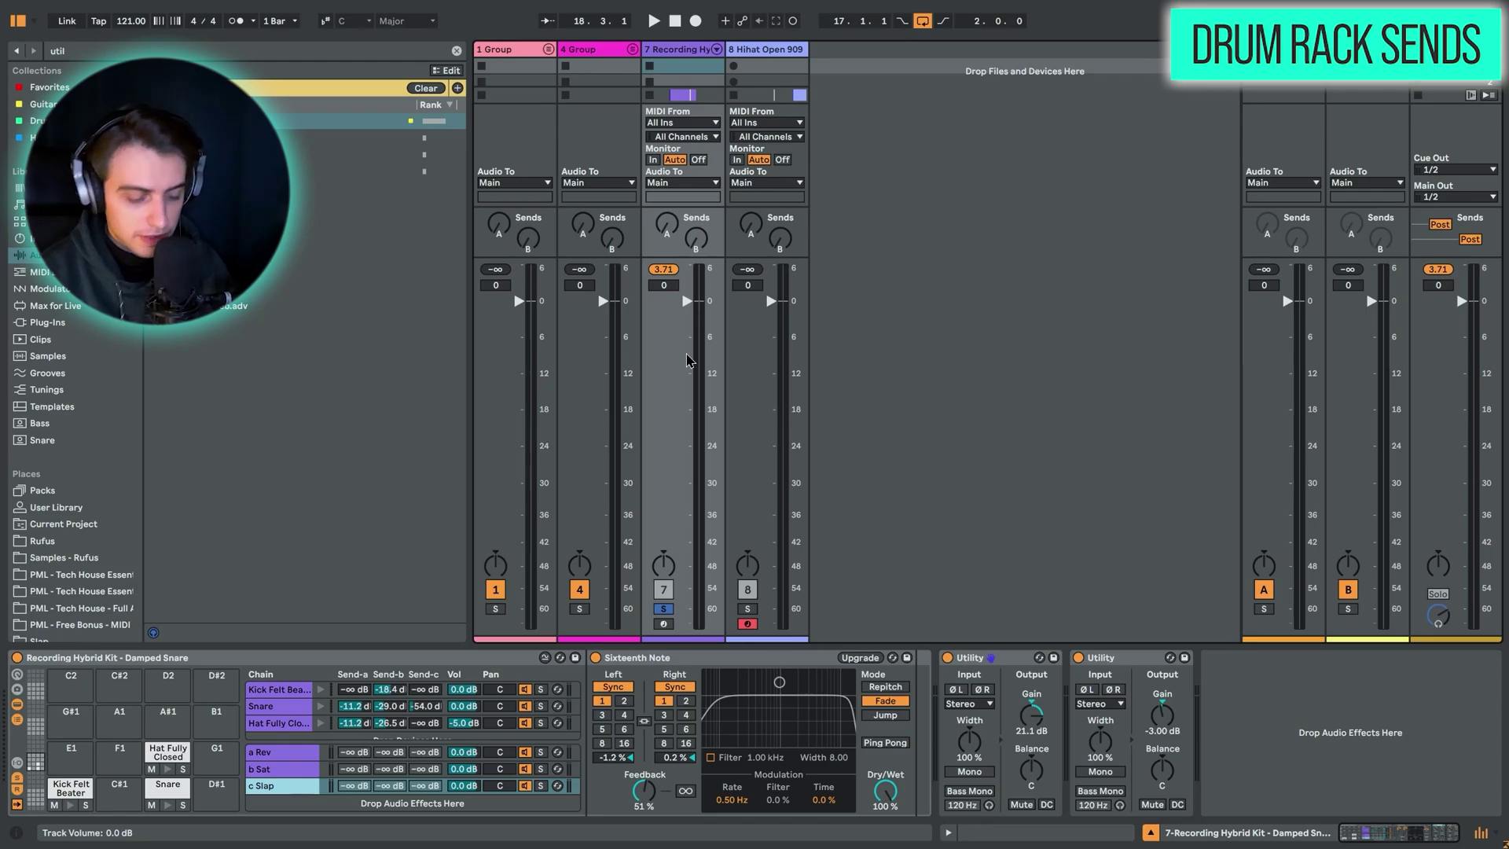
{"action": "key", "text": "space"}
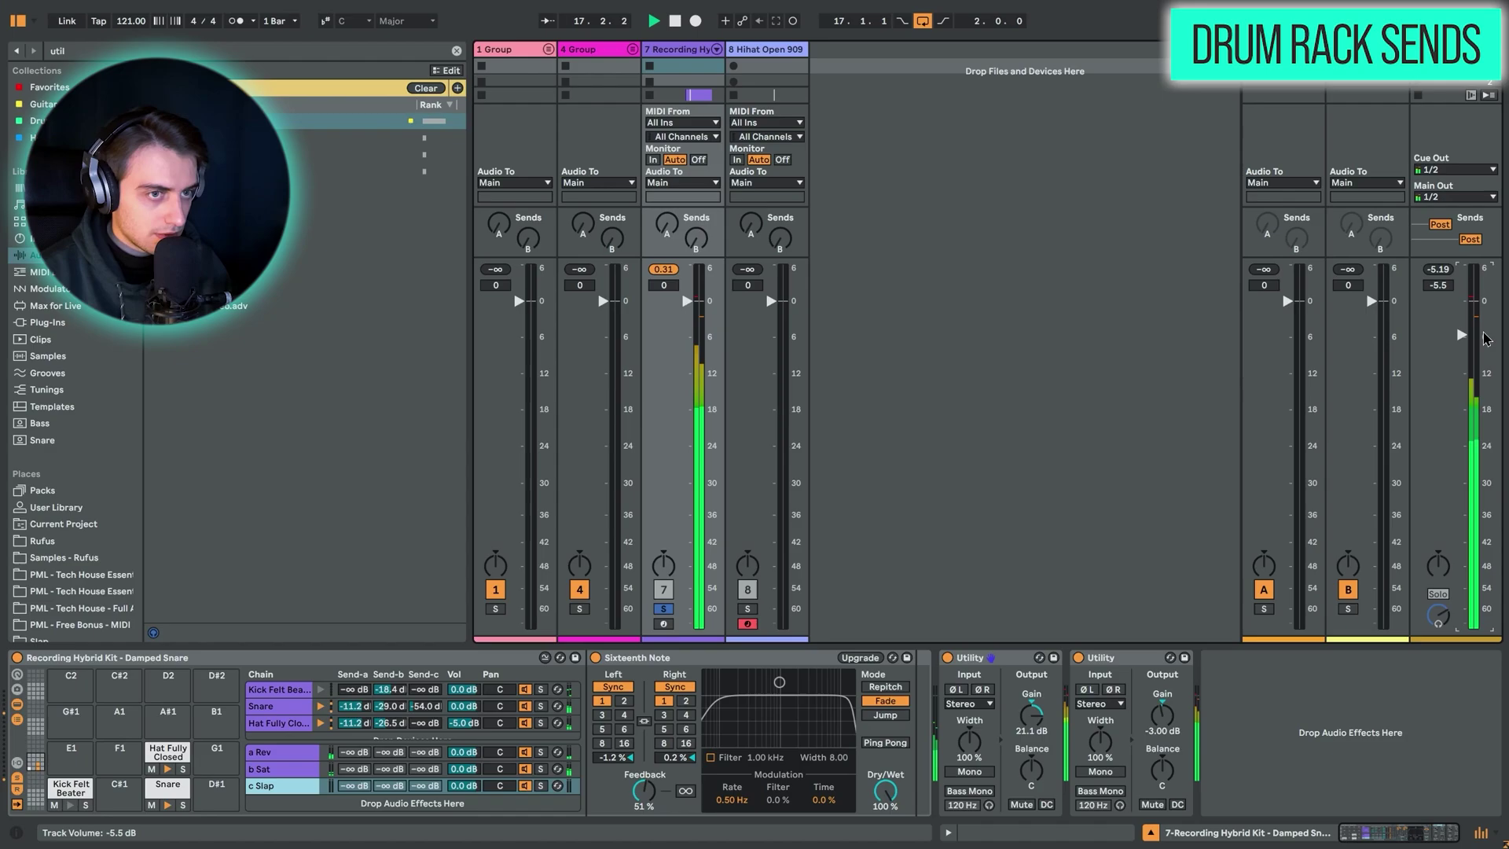
{"action": "left_click_drag", "start_coordinate": [1480, 303], "coordinate": [1482, 330]}
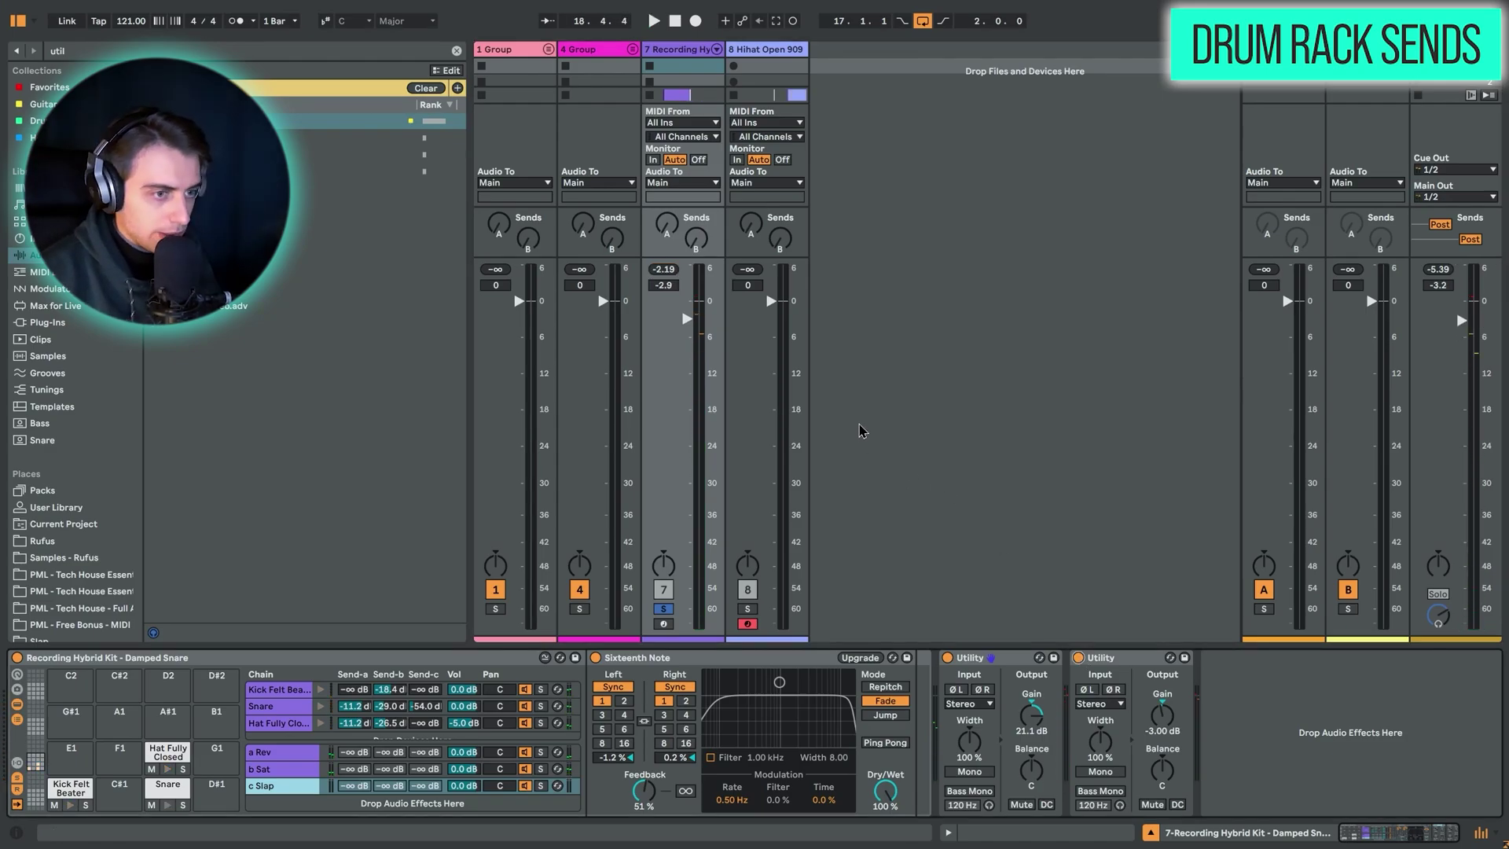
- Play the drum loop and compare it with the mapped return chains and second Utility toggled
{"action": "key", "text": "space"}
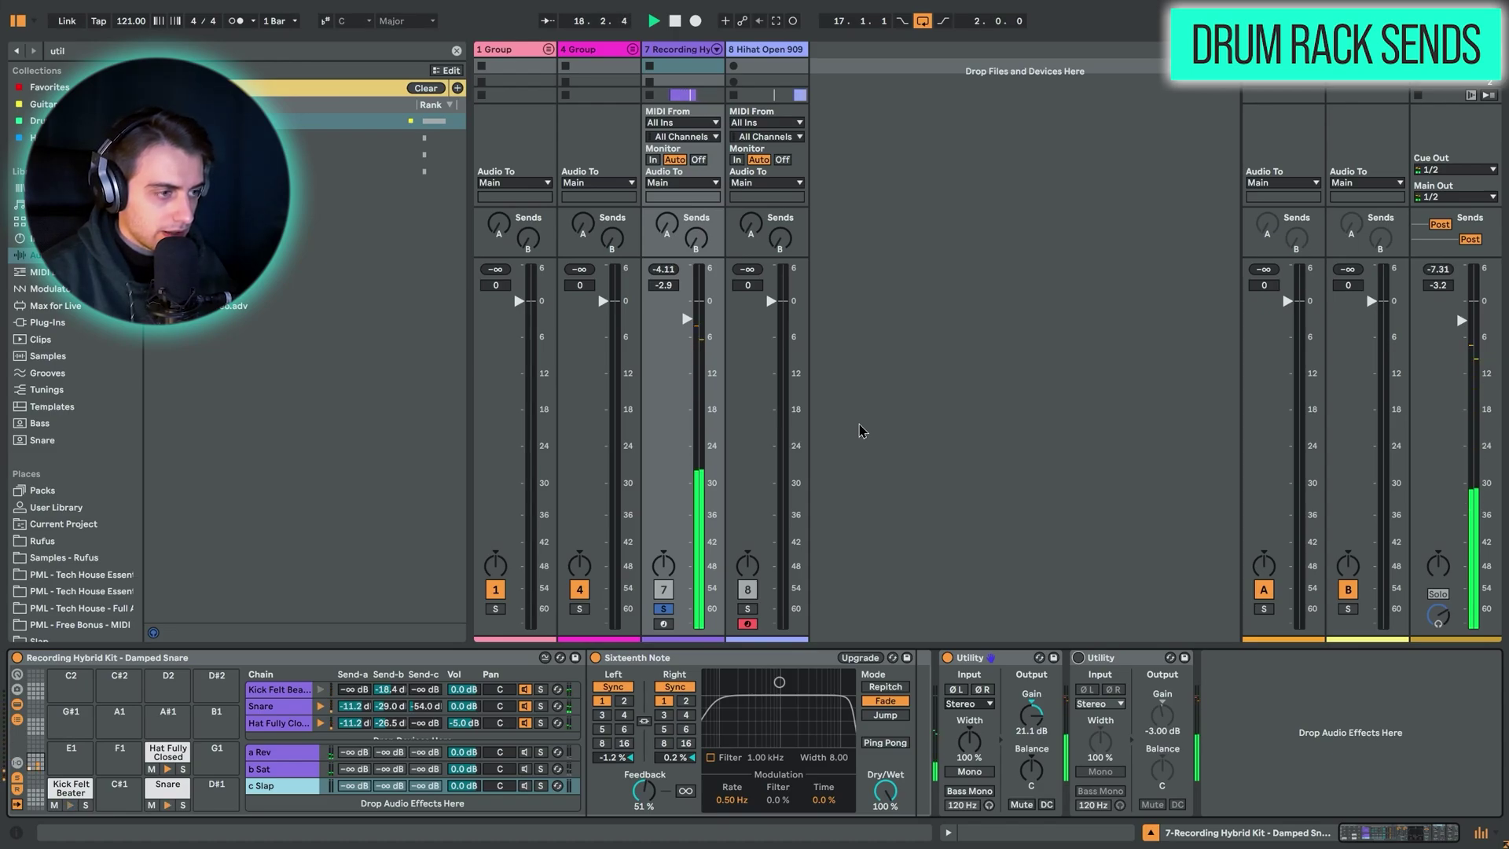
{"action": "key", "text": "space"}
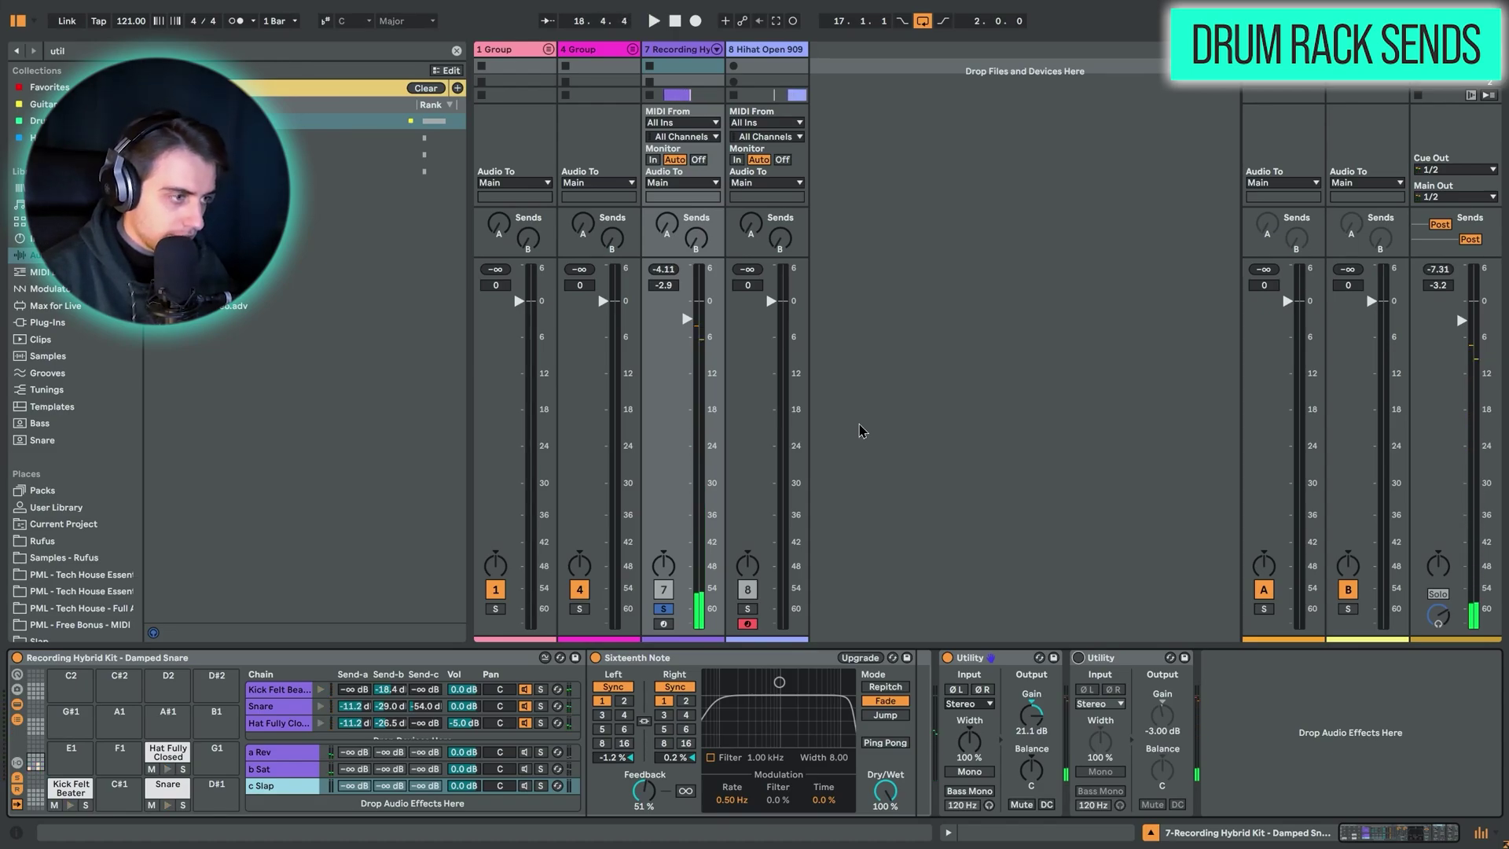
{"action": "key", "text": "0"}
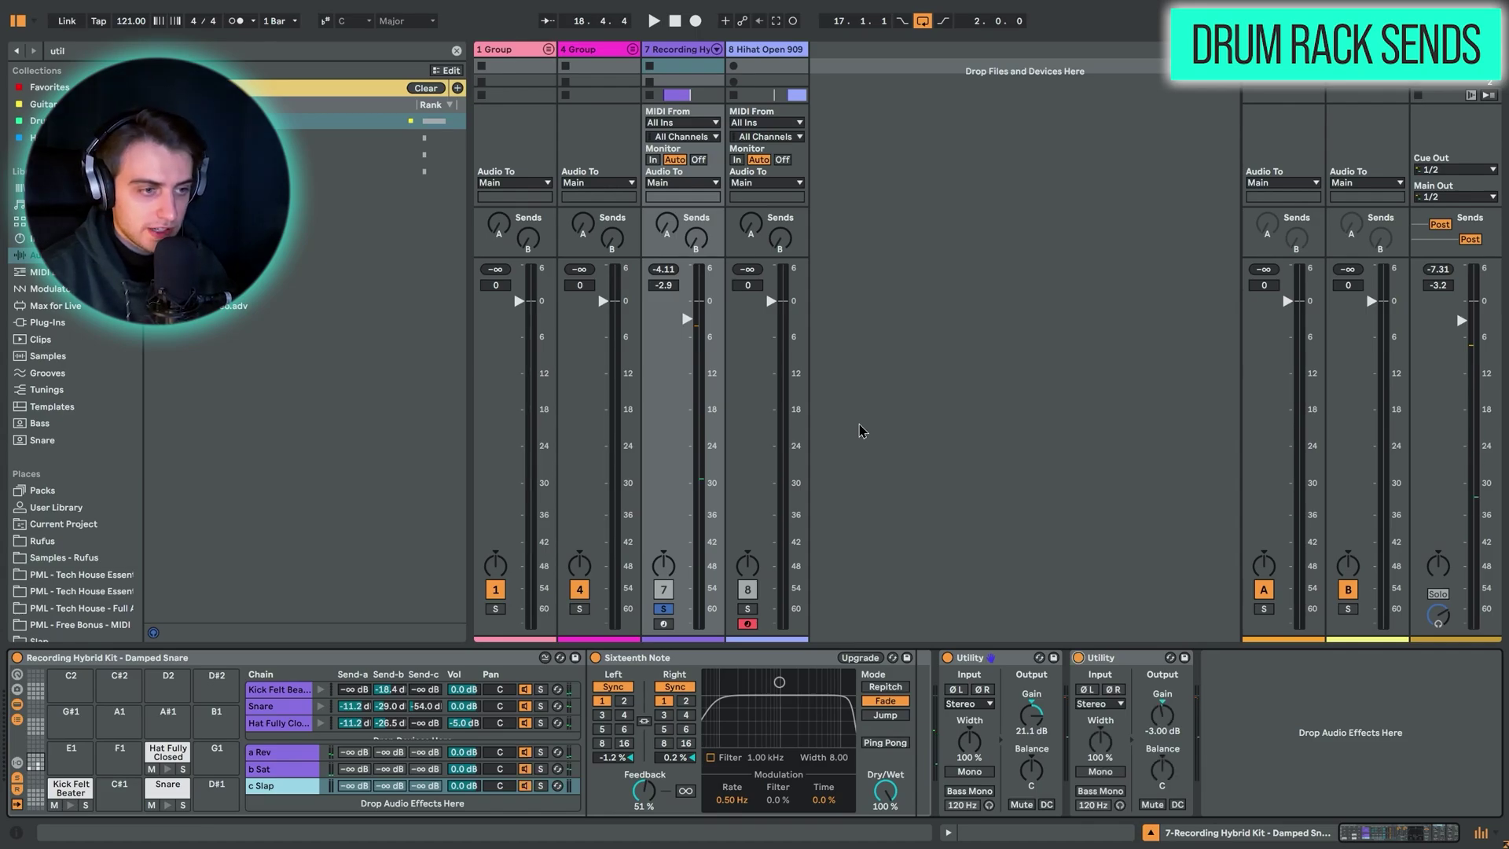
{"action": "key", "text": "space"}
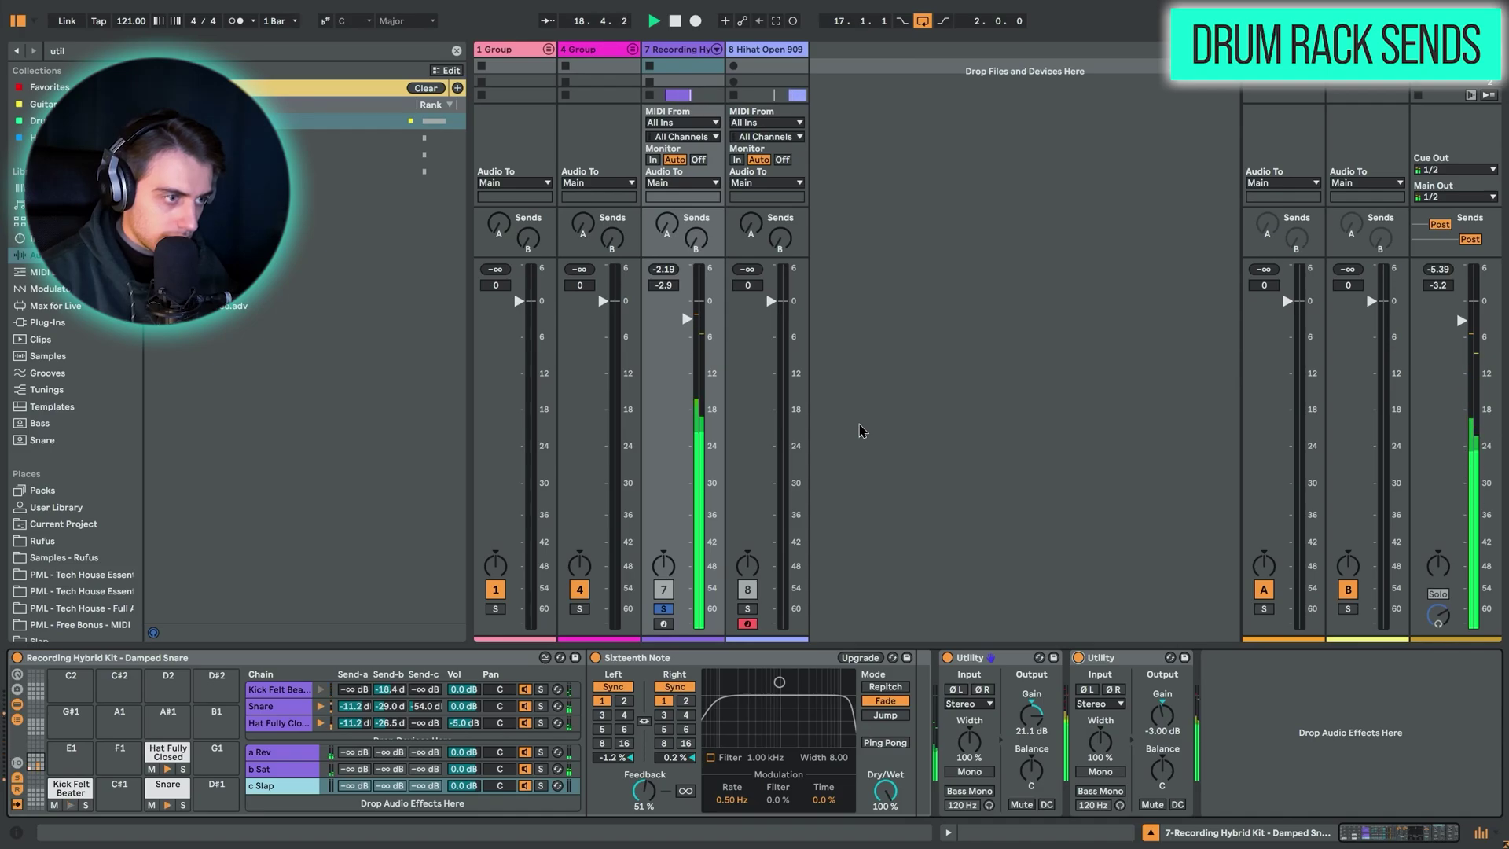
{"action": "key", "text": "space"}
- Return to the Arrangement view and look through the devices of the a Rev, c Slap and b Sat return chains
{"action": "key", "text": "Tab"}
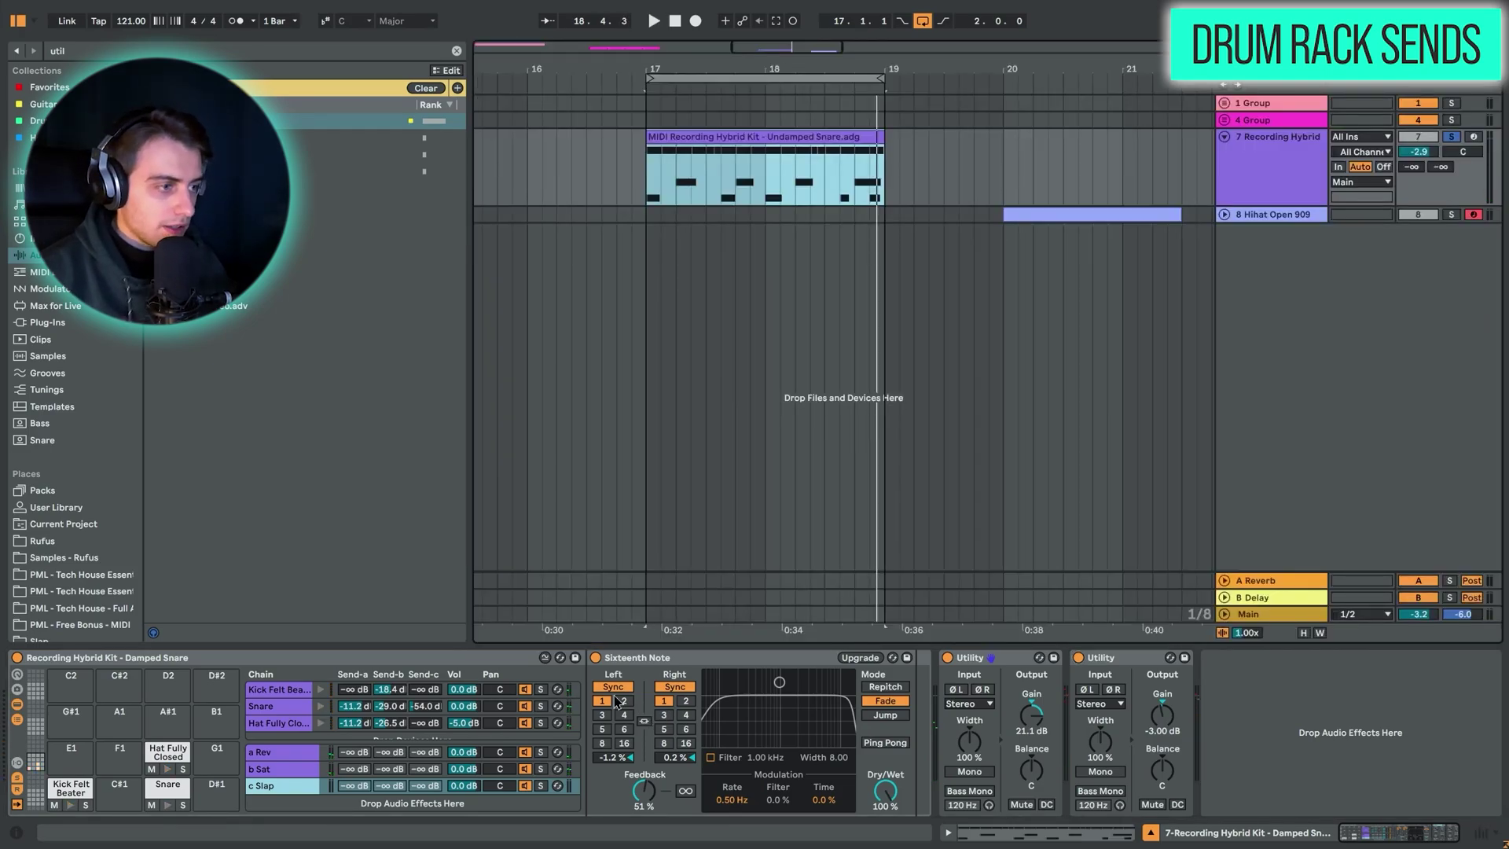
{"action": "left_click", "coordinate": [300, 756]}
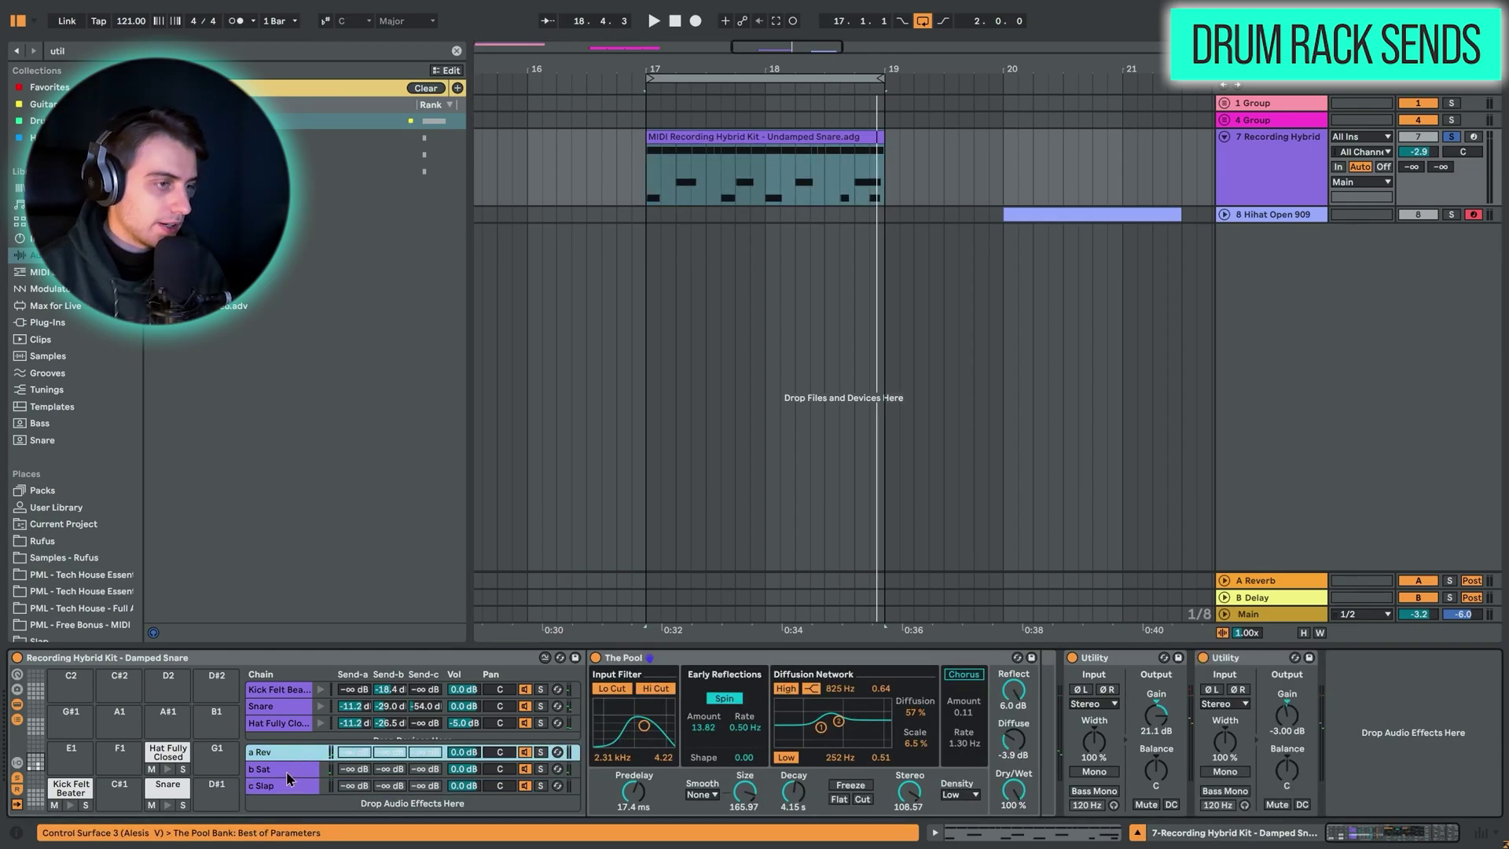
{"action": "left_click", "coordinate": [286, 781]}
{"action": "left_click", "coordinate": [287, 768]}
{"action": "left_click", "coordinate": [288, 758]}
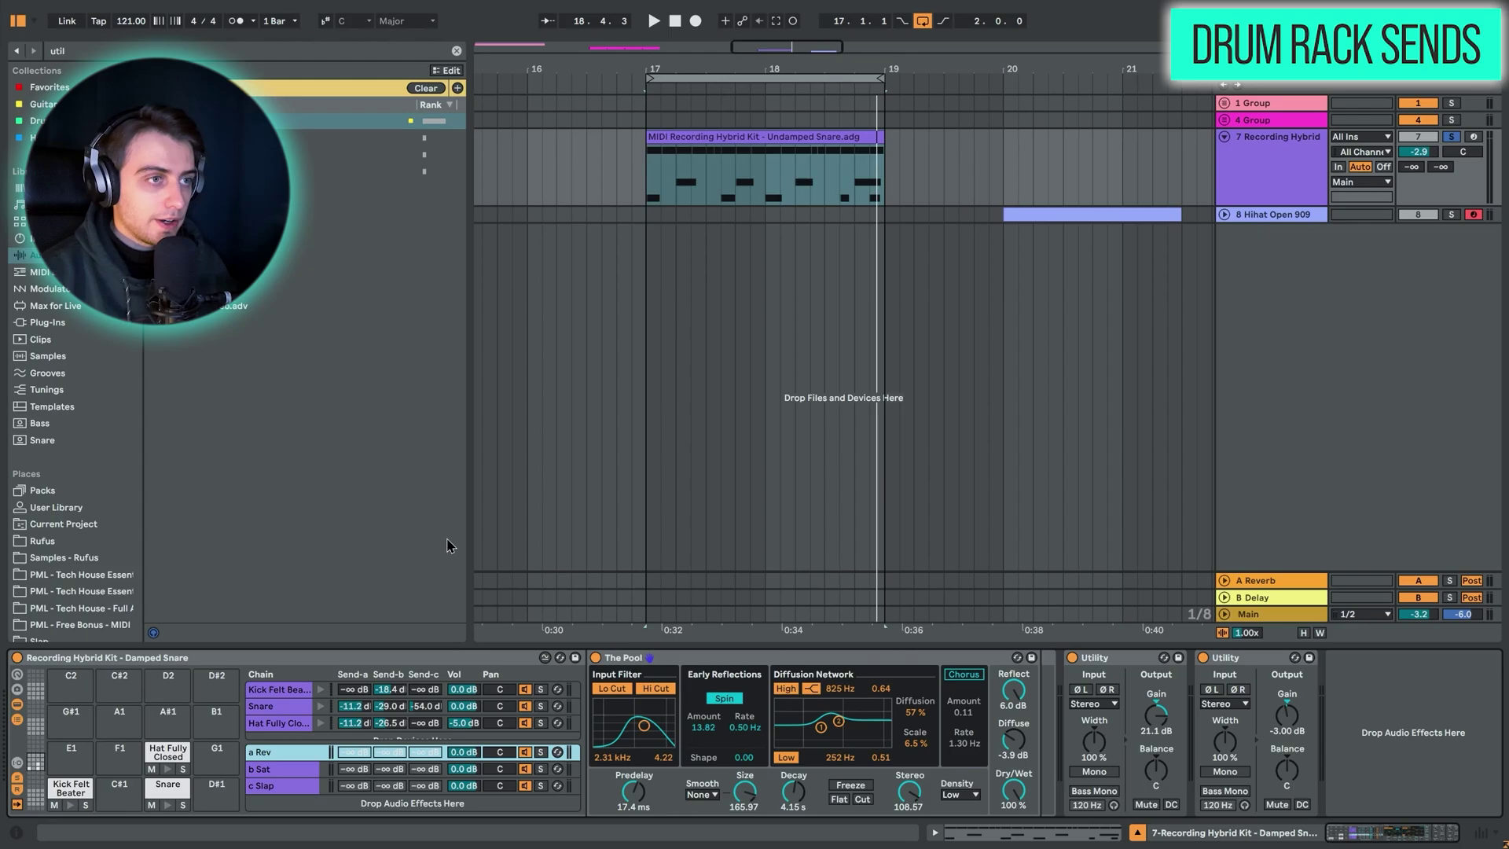
- Unfold the Hihat Open 909 track, solo it, and play its clip in a loop
{"action": "key", "text": "w"}
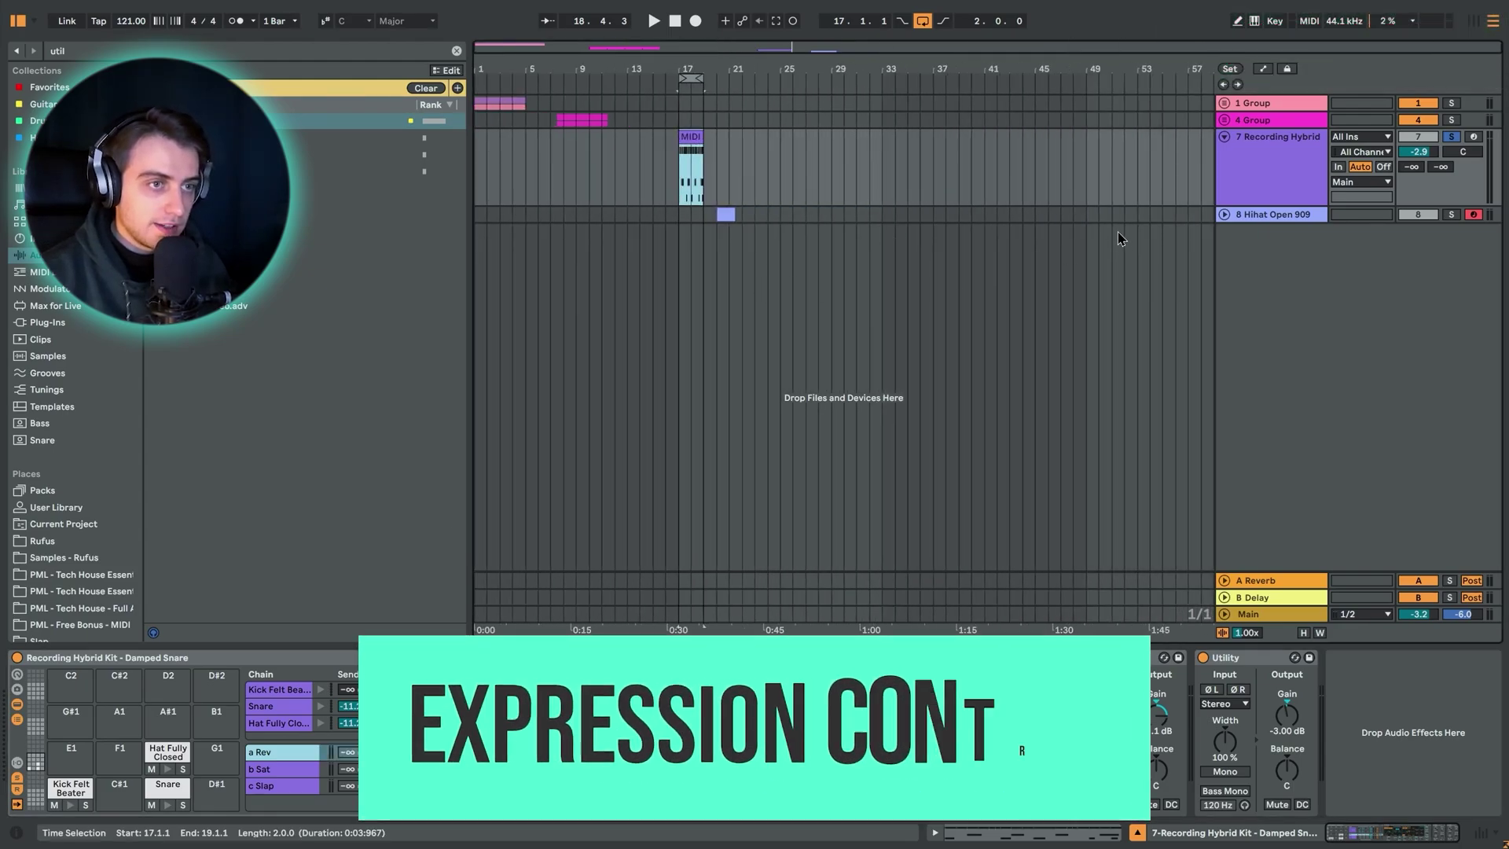
{"action": "left_click", "coordinate": [1224, 214]}
{"action": "left_click_drag", "start_coordinate": [739, 73], "coordinate": [885, 74]}
{"action": "left_click", "coordinate": [839, 213]}
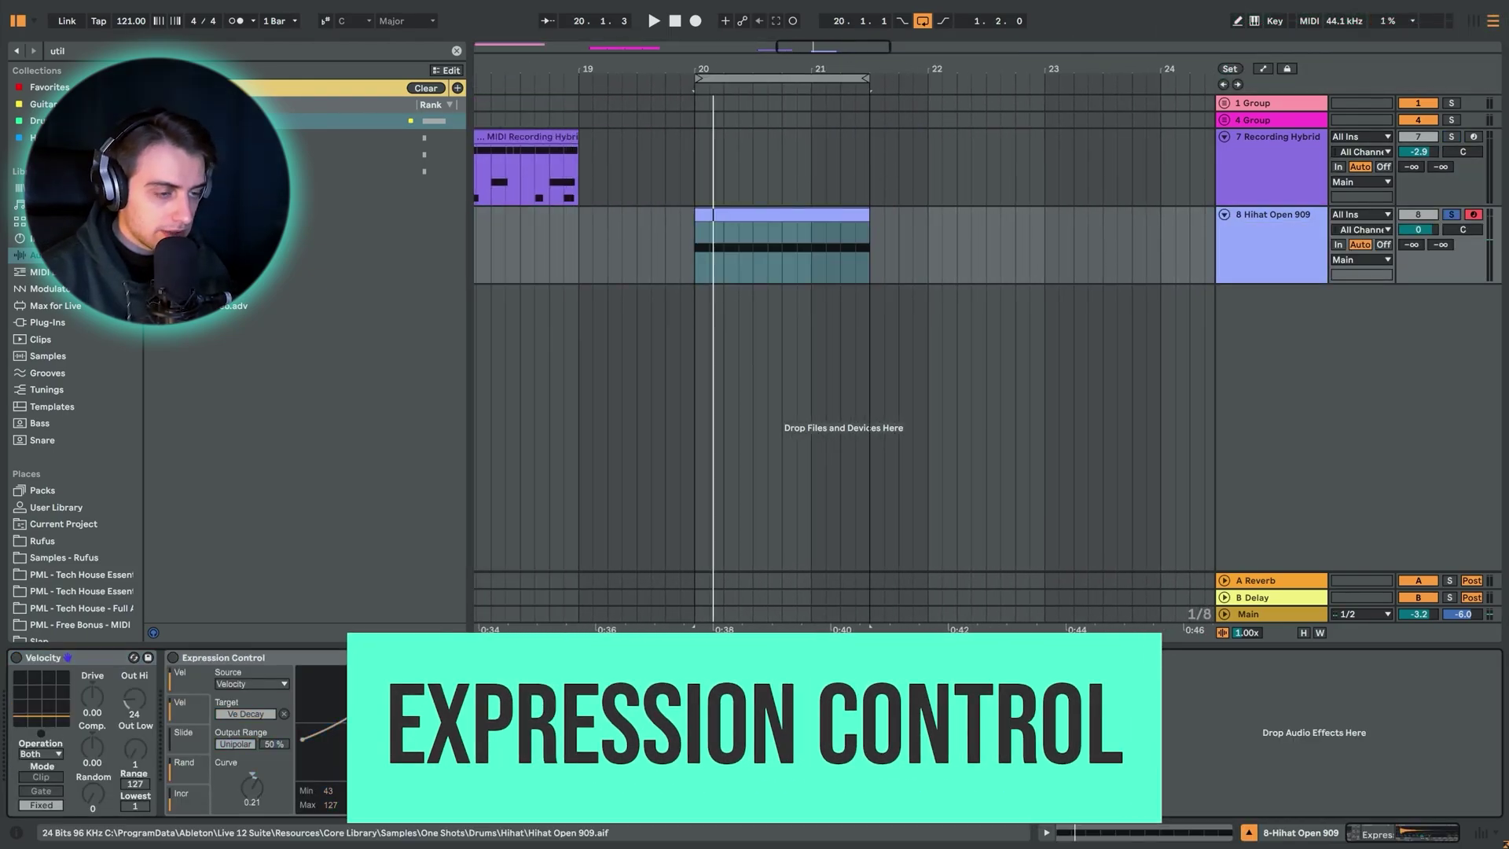
{"action": "key", "text": "space"}
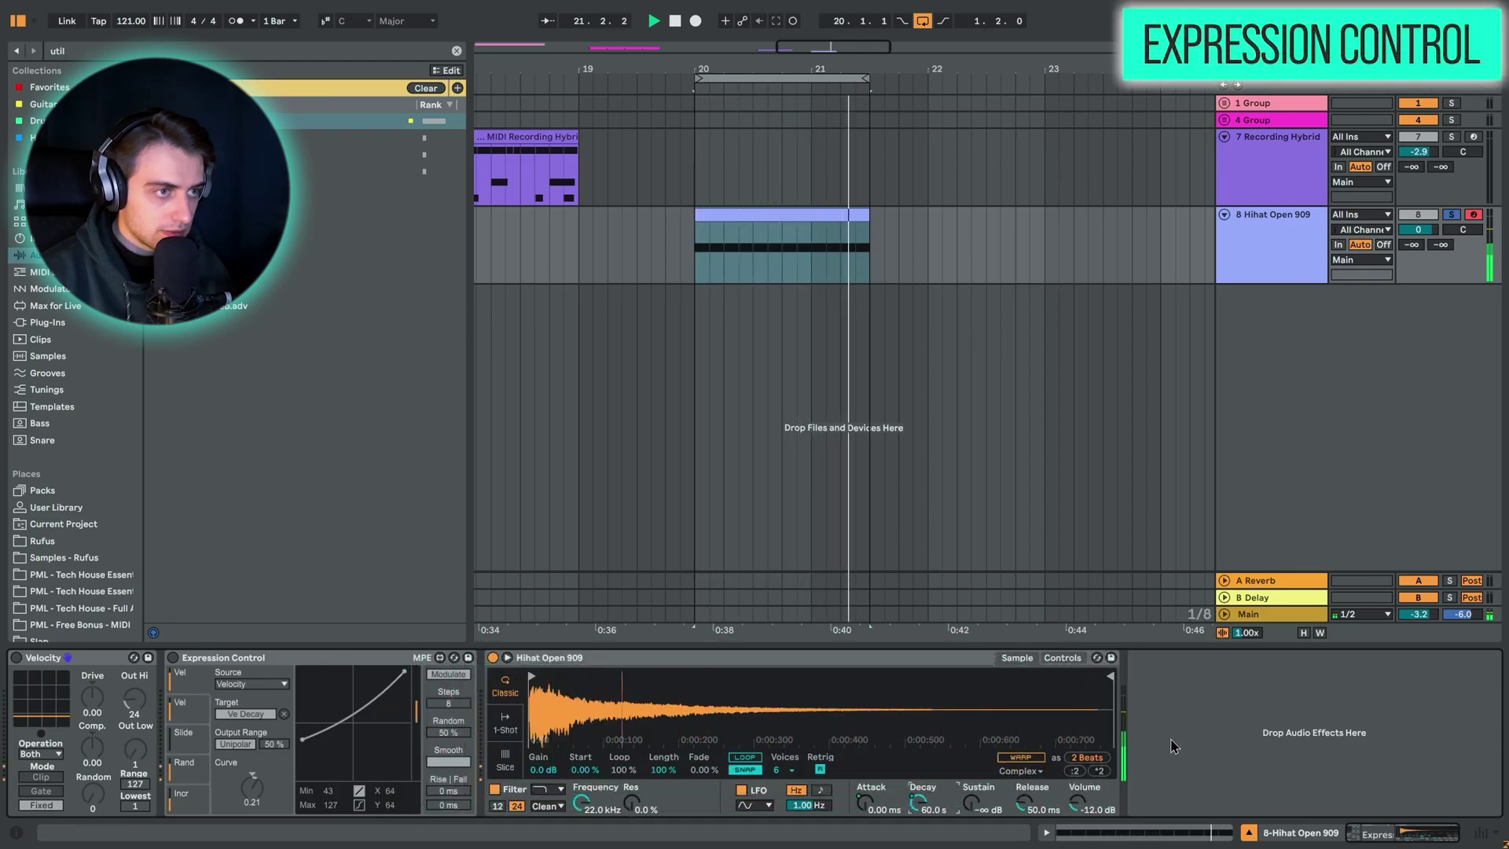
- Stop playback, view the hi-hat clip's note velocities, and switch on the track's Expression Control device
{"action": "key", "text": "shift+Tab"}
{"action": "left_click", "coordinate": [322, 810]}
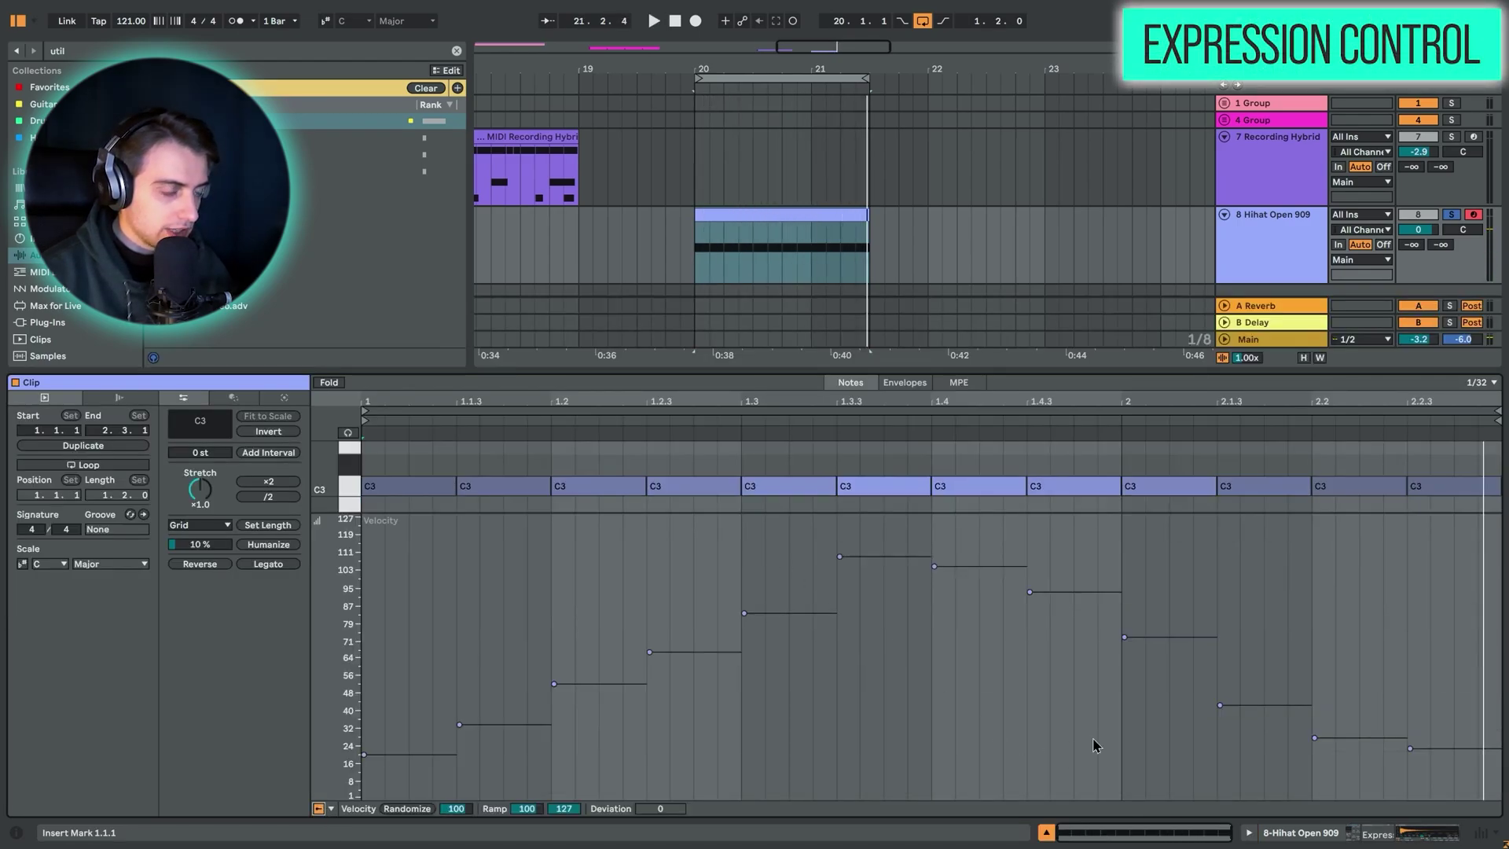
{"action": "key", "text": "shift+Tab"}
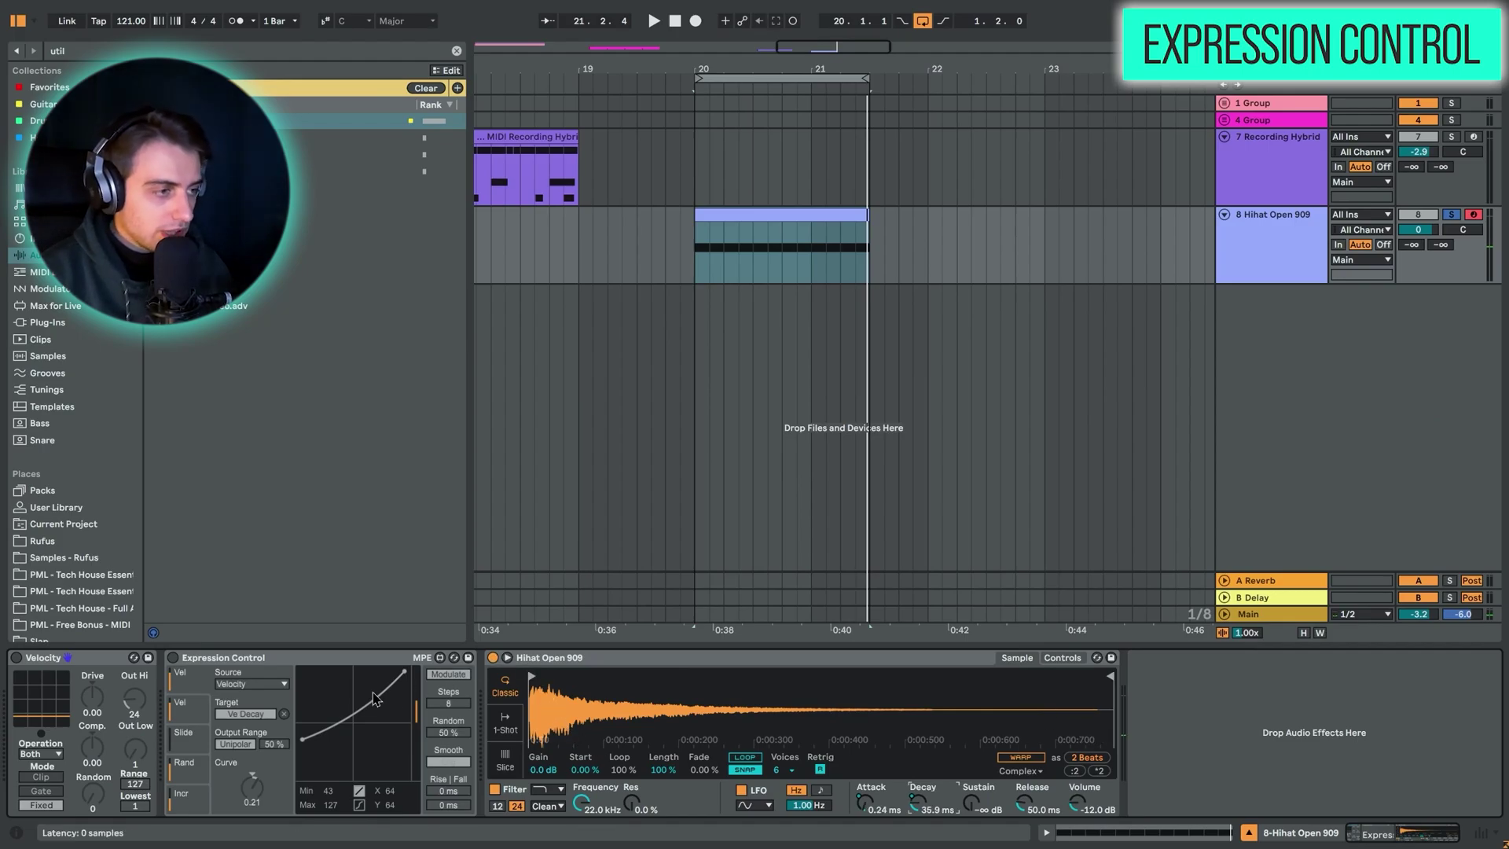
{"action": "left_click", "coordinate": [186, 661]}
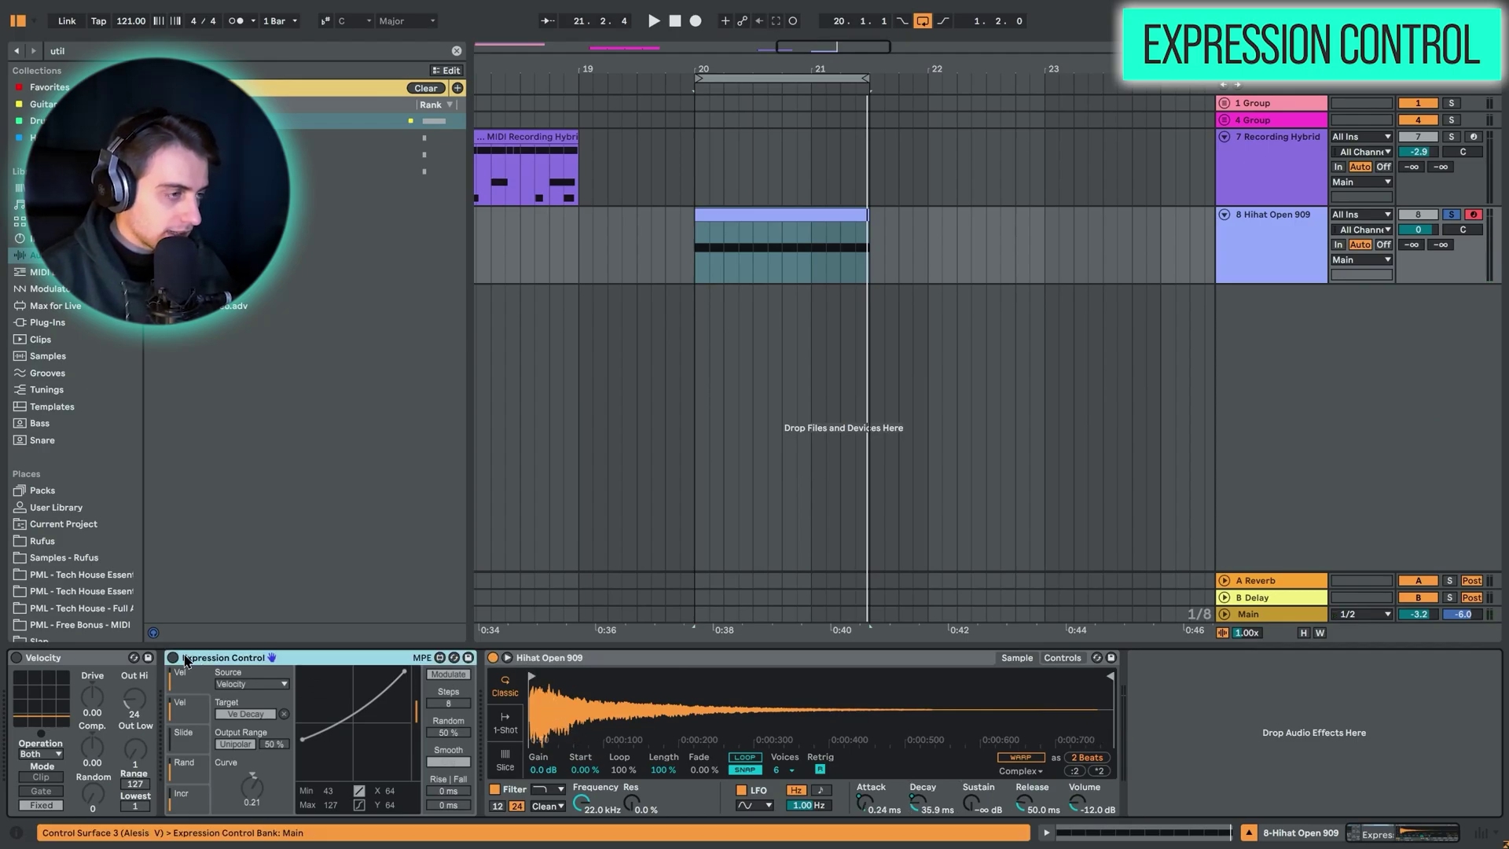
{"action": "left_click", "coordinate": [173, 657]}
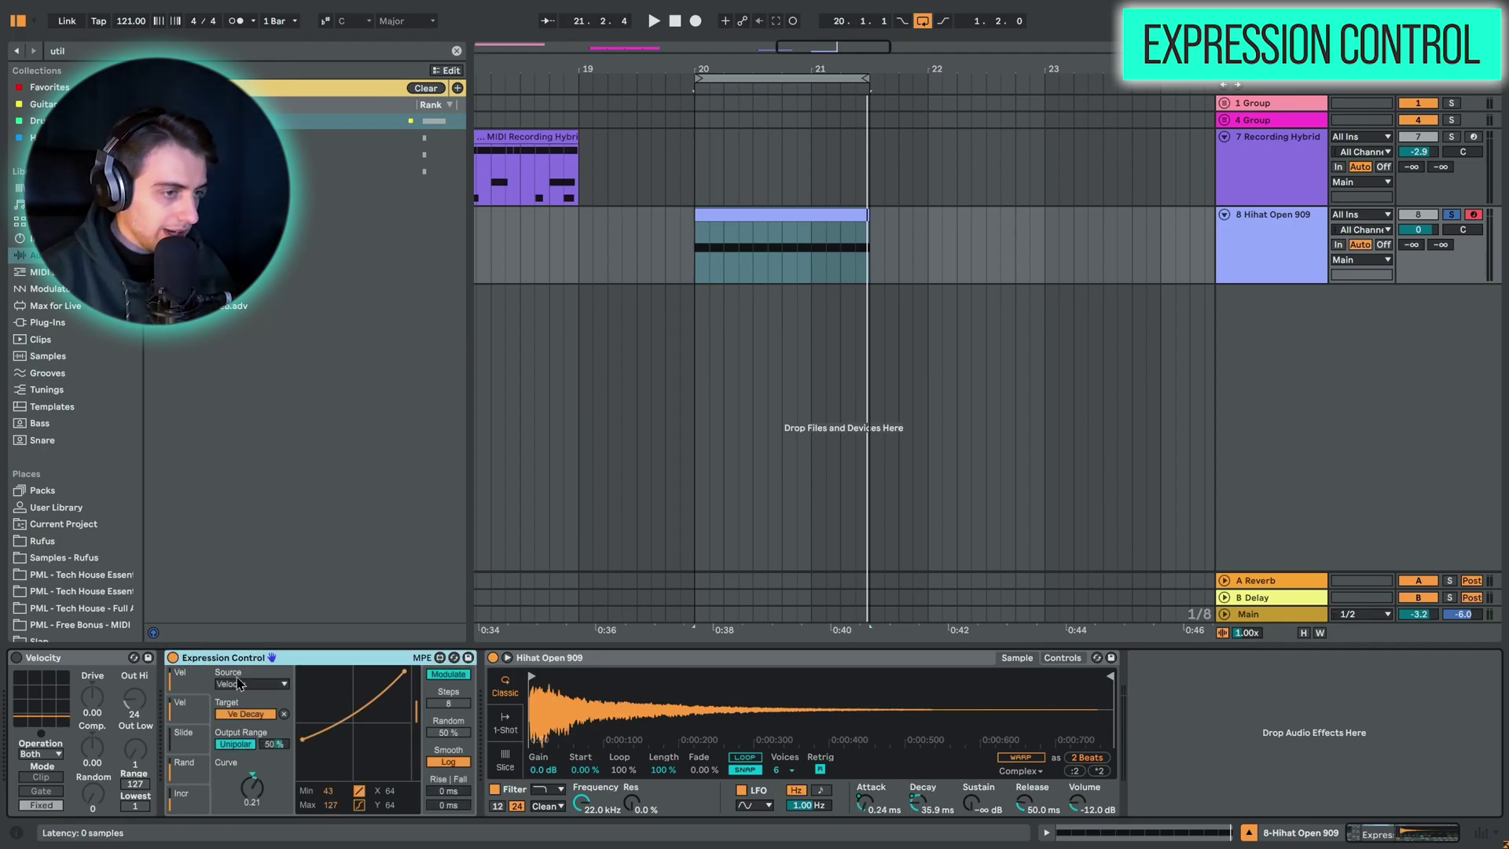
{"action": "left_click", "coordinate": [190, 682]}
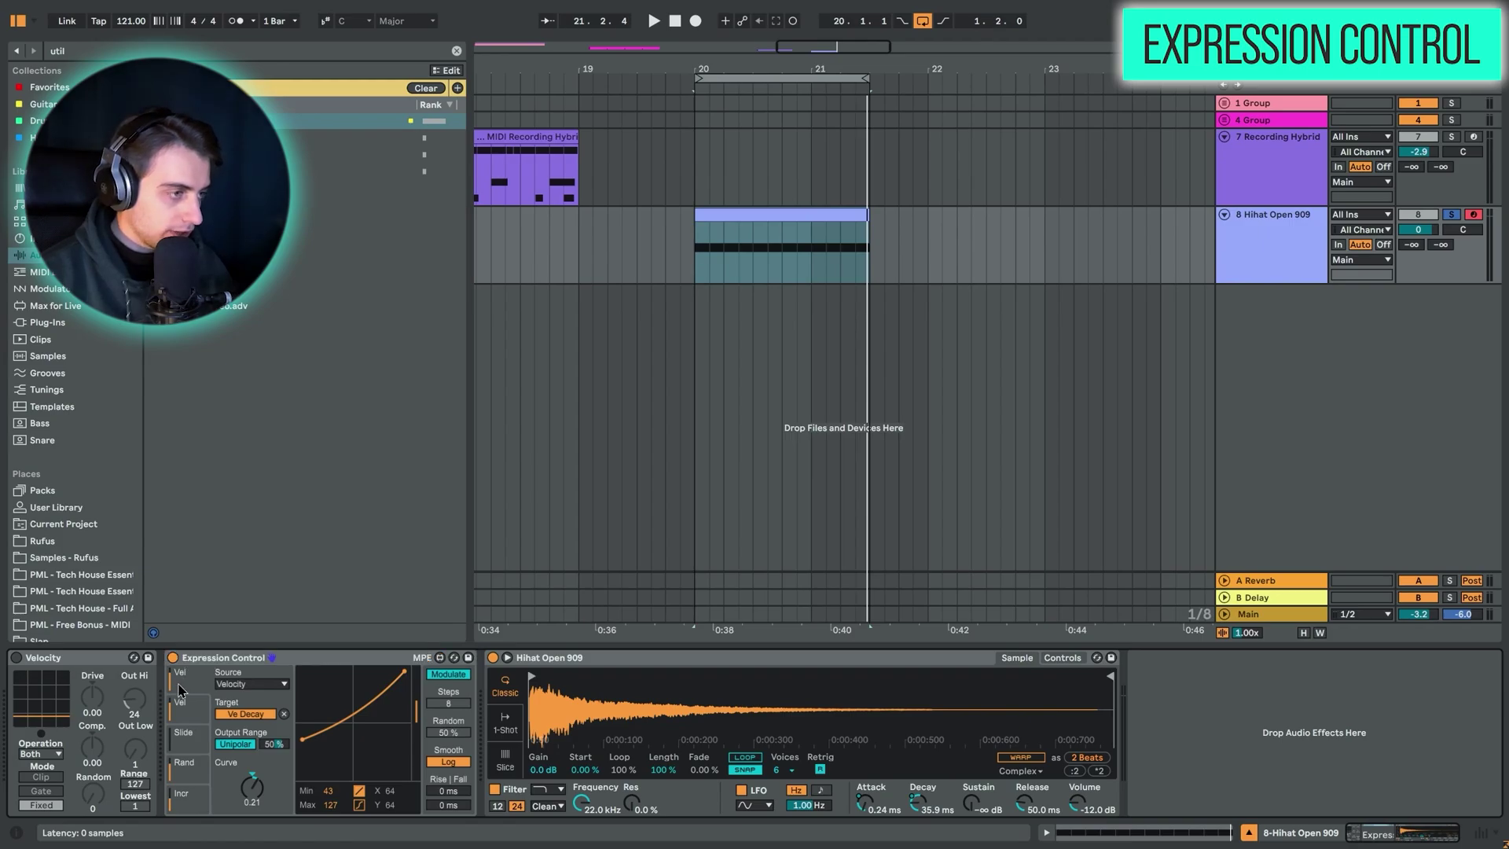
- Examine the hi-hat clip's note velocities alongside Expression Control's velocity-to-decay mapping
{"action": "key", "text": "Tab"}
{"action": "key", "text": "Tab"}
{"action": "key", "text": "shift+Tab"}
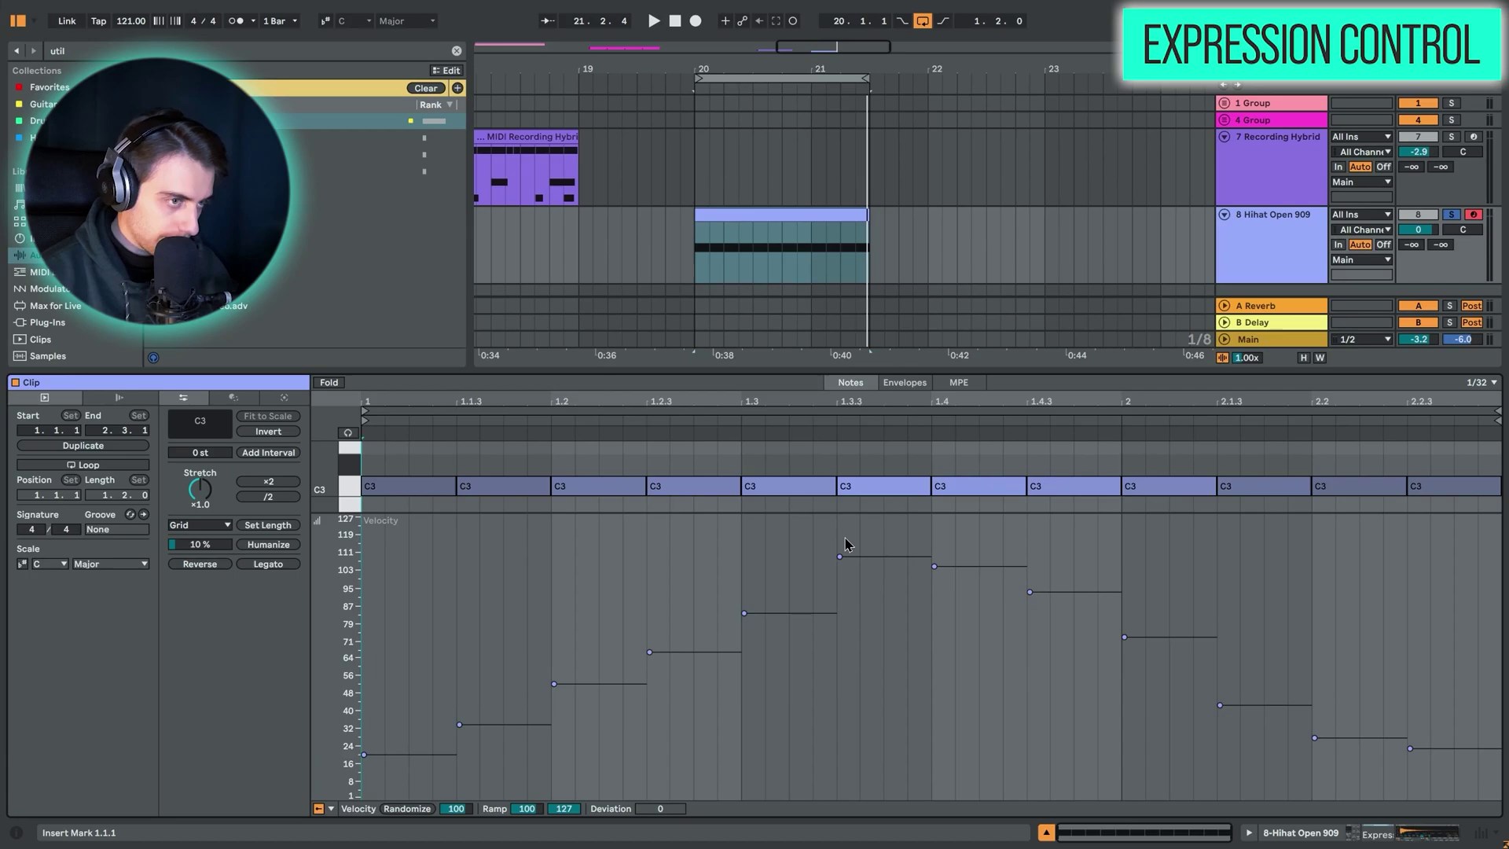
{"action": "key", "text": "shift+Tab"}
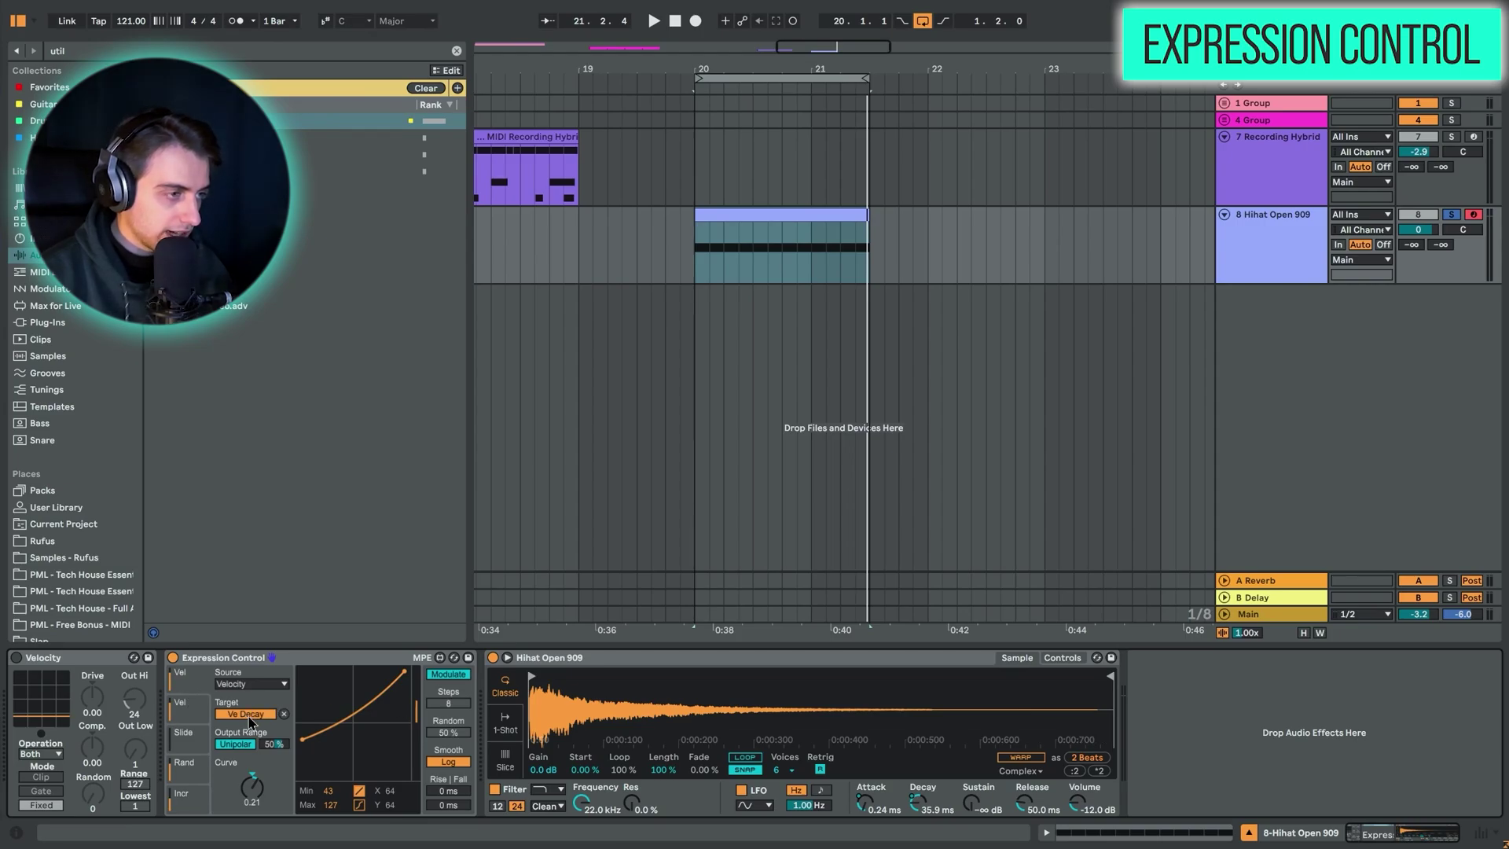
{"action": "left_click", "coordinate": [186, 719]}
{"action": "left_click", "coordinate": [179, 672]}
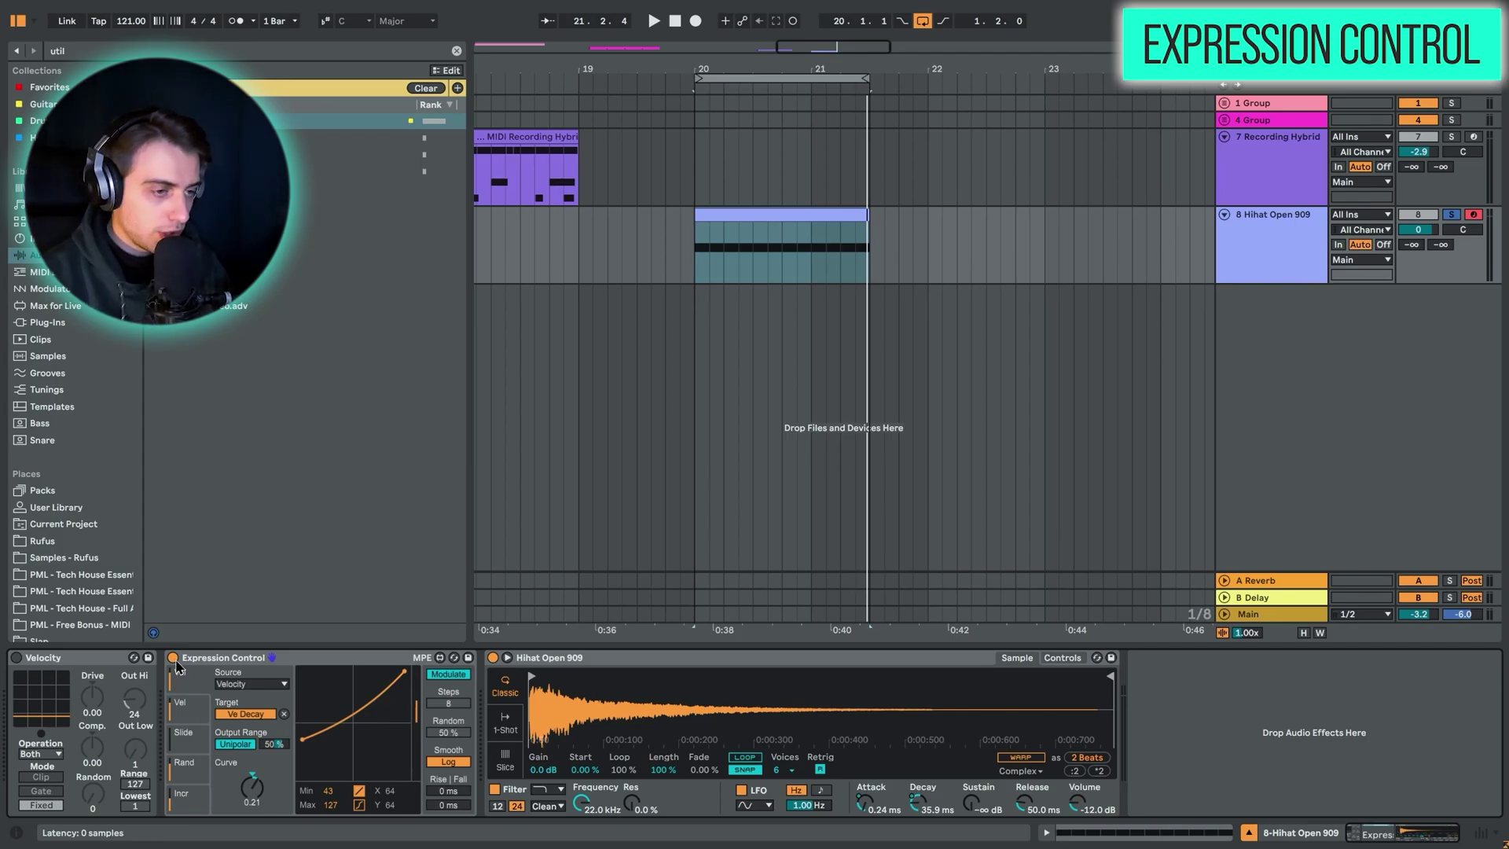
- Play the hi-hat loop with Expression Control on, and inspect the first note's velocity in the clip
{"action": "key", "text": "space"}
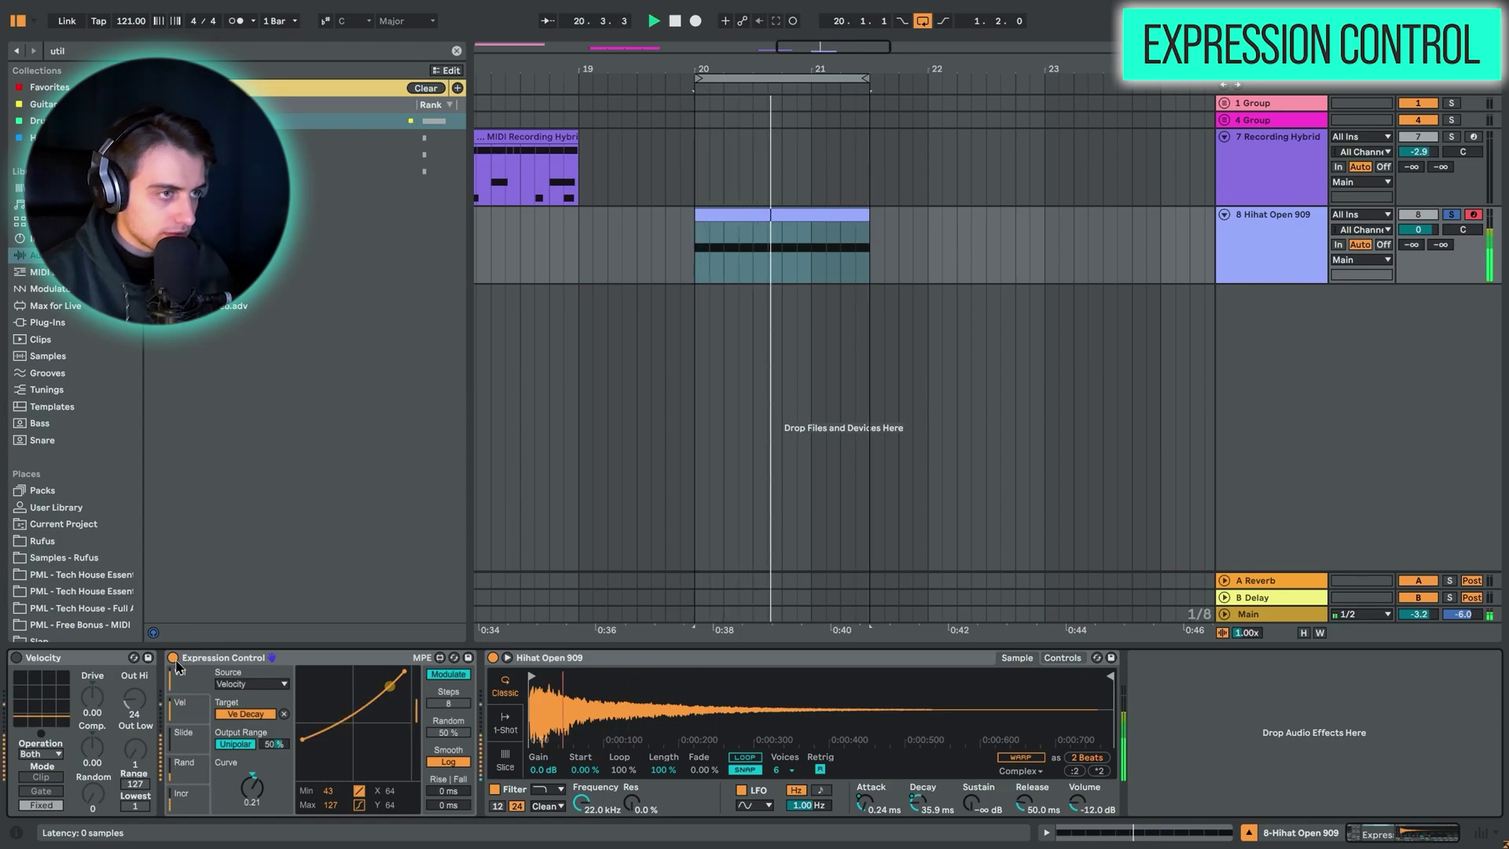
{"action": "key", "text": "space"}
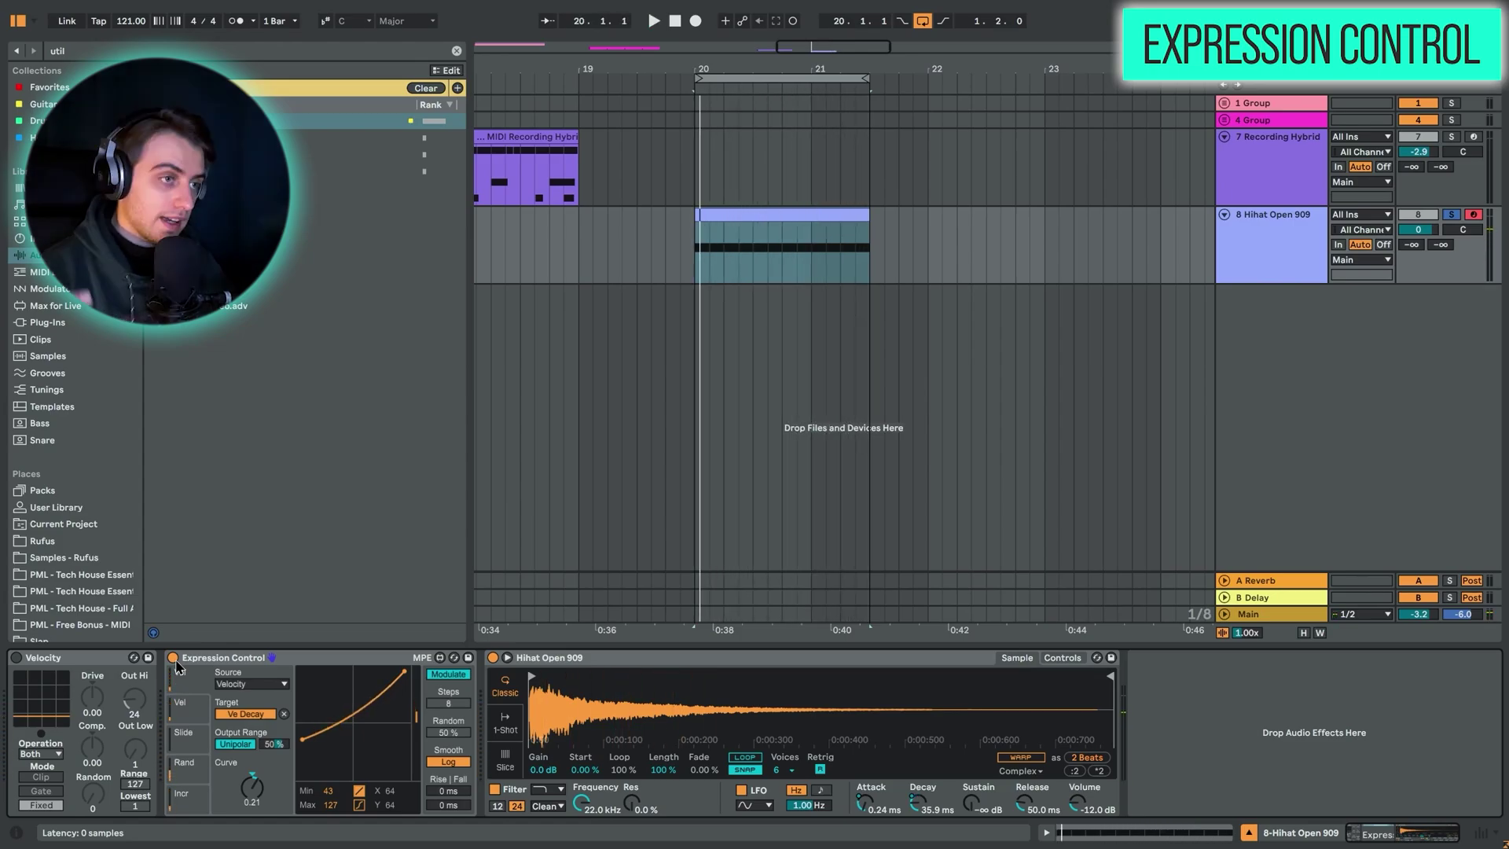
{"action": "key", "text": "shift+Tab"}
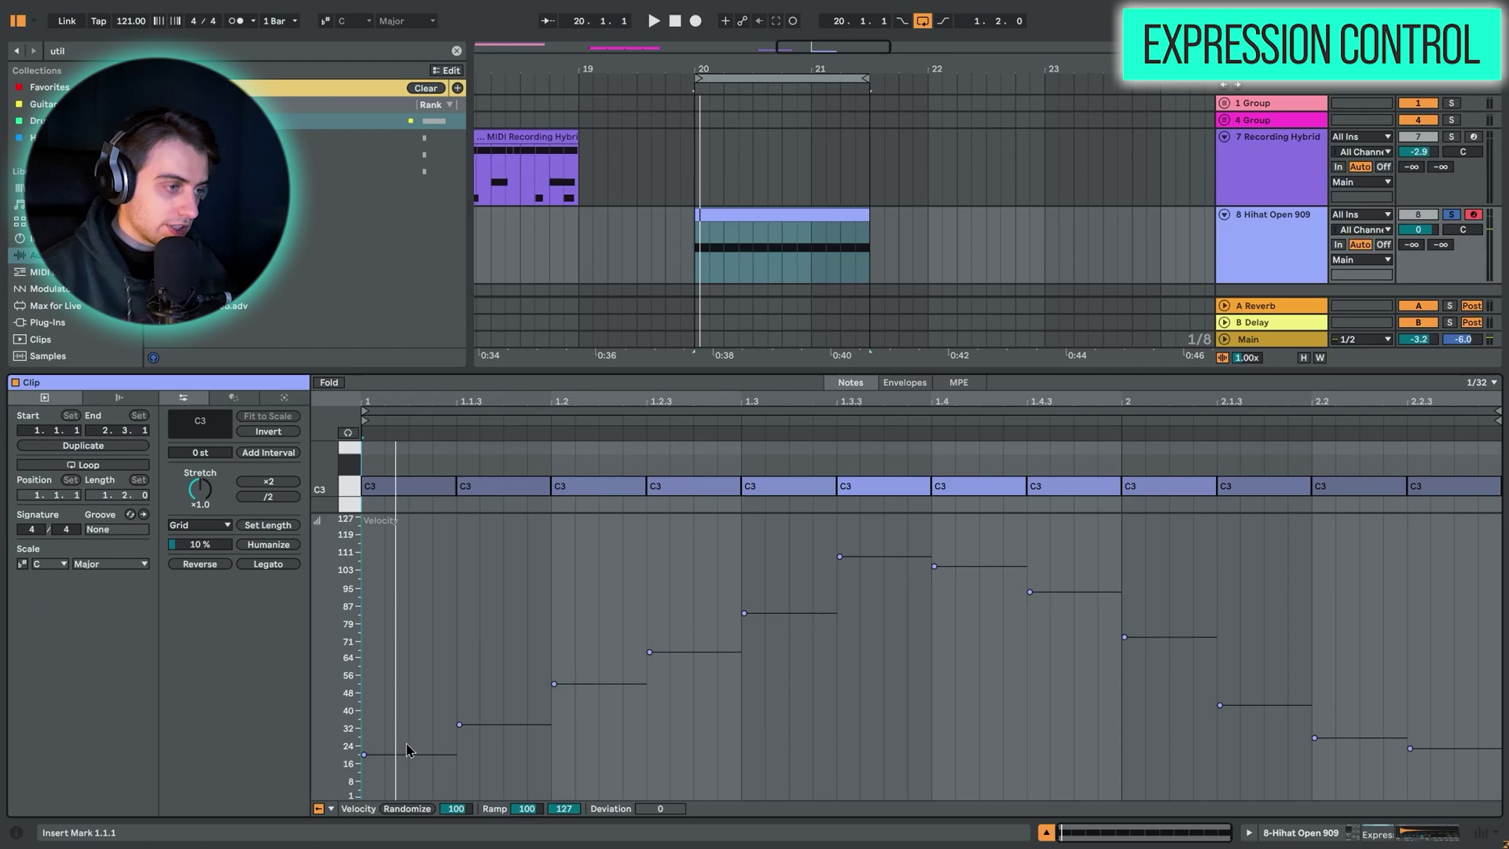
{"action": "key", "text": "shift+Tab"}
{"action": "key", "text": "shift+Tab"}
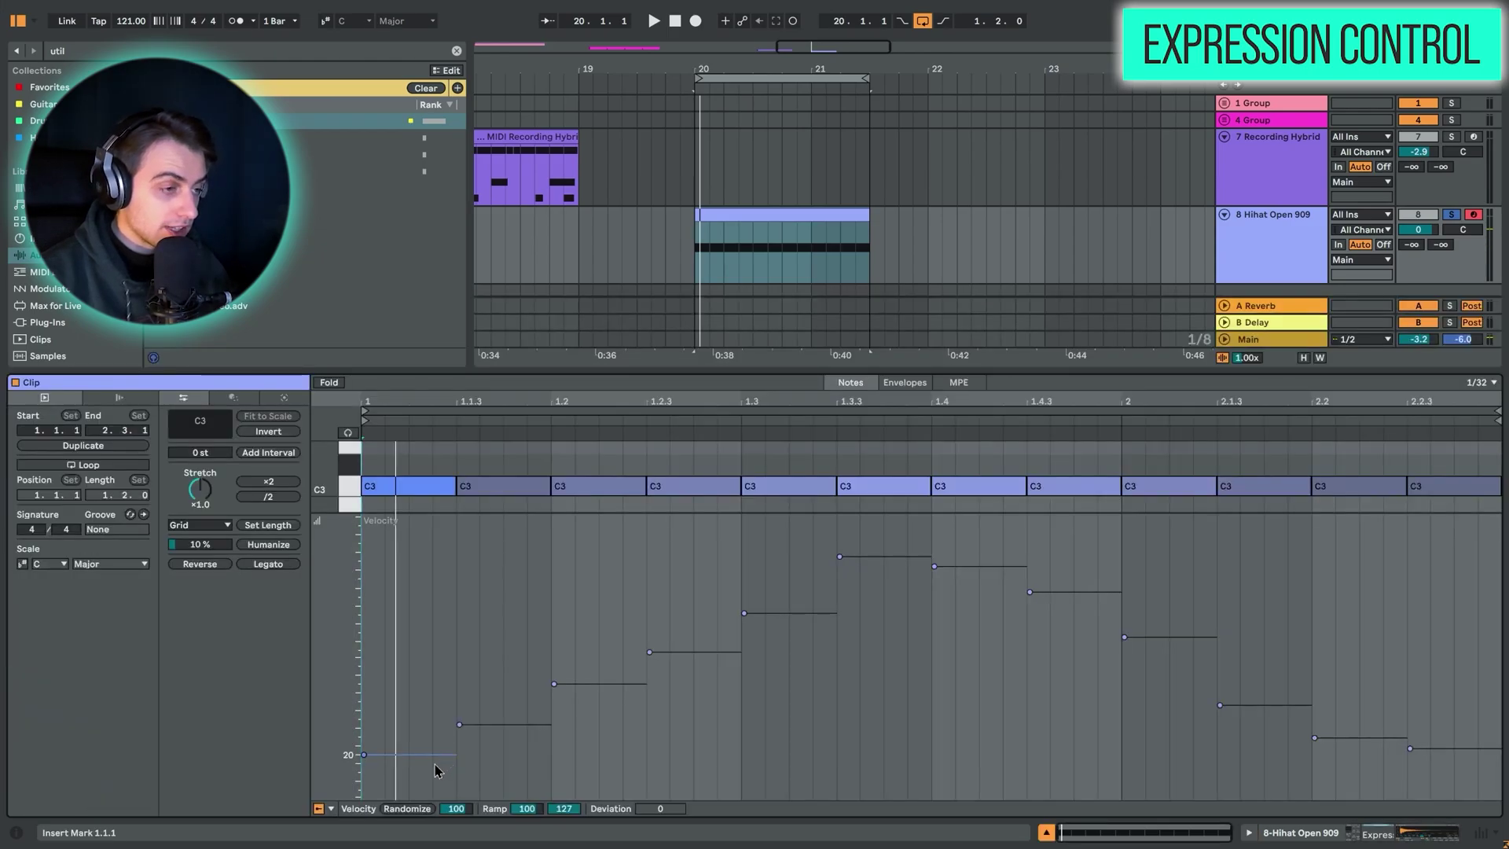
{"action": "mouse_move", "coordinate": [420, 761]}
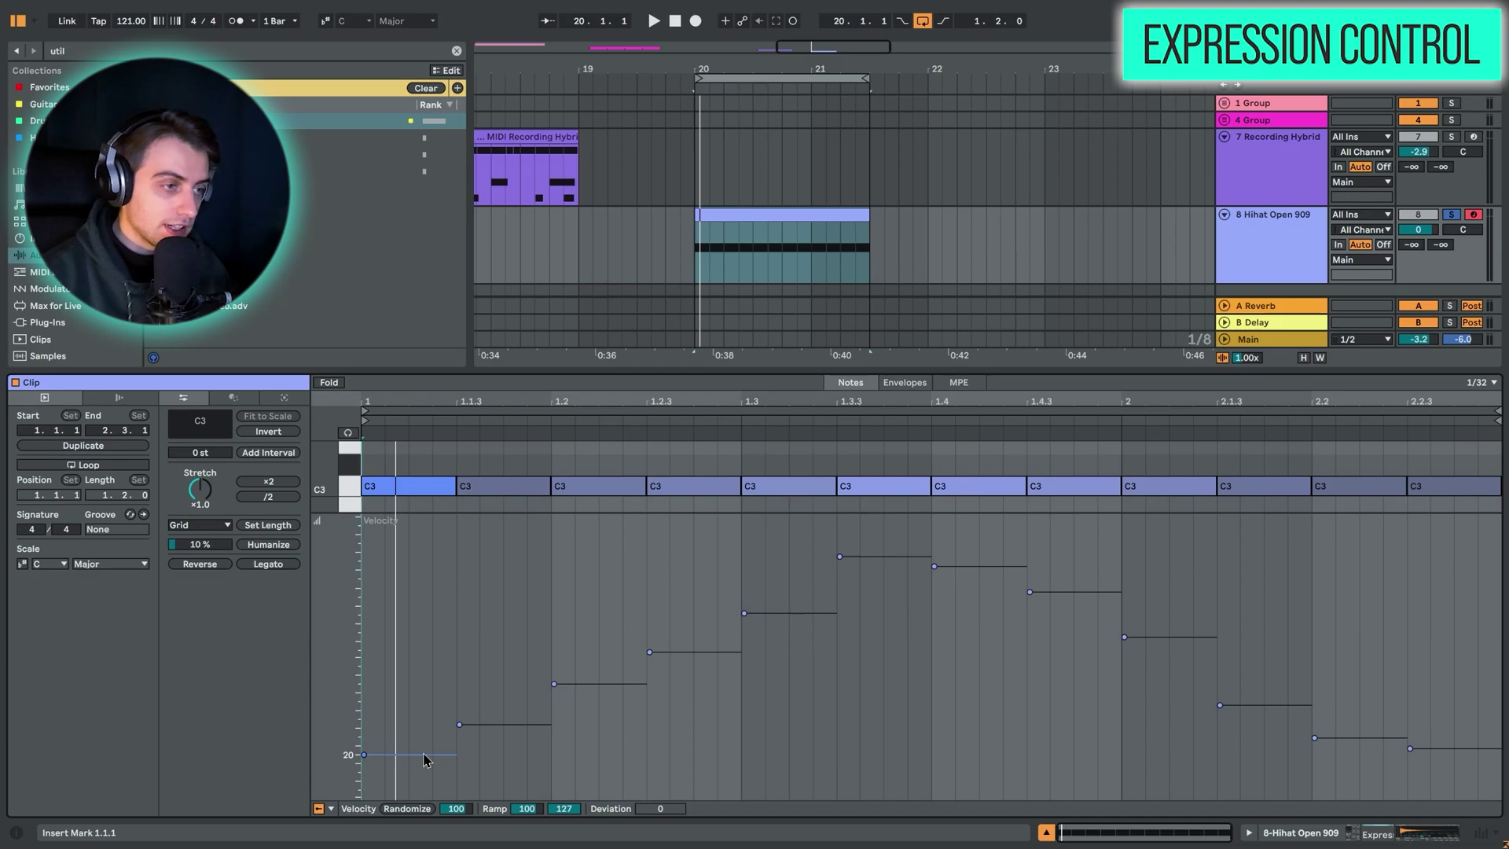
{"action": "key", "text": "shift+Tab"}
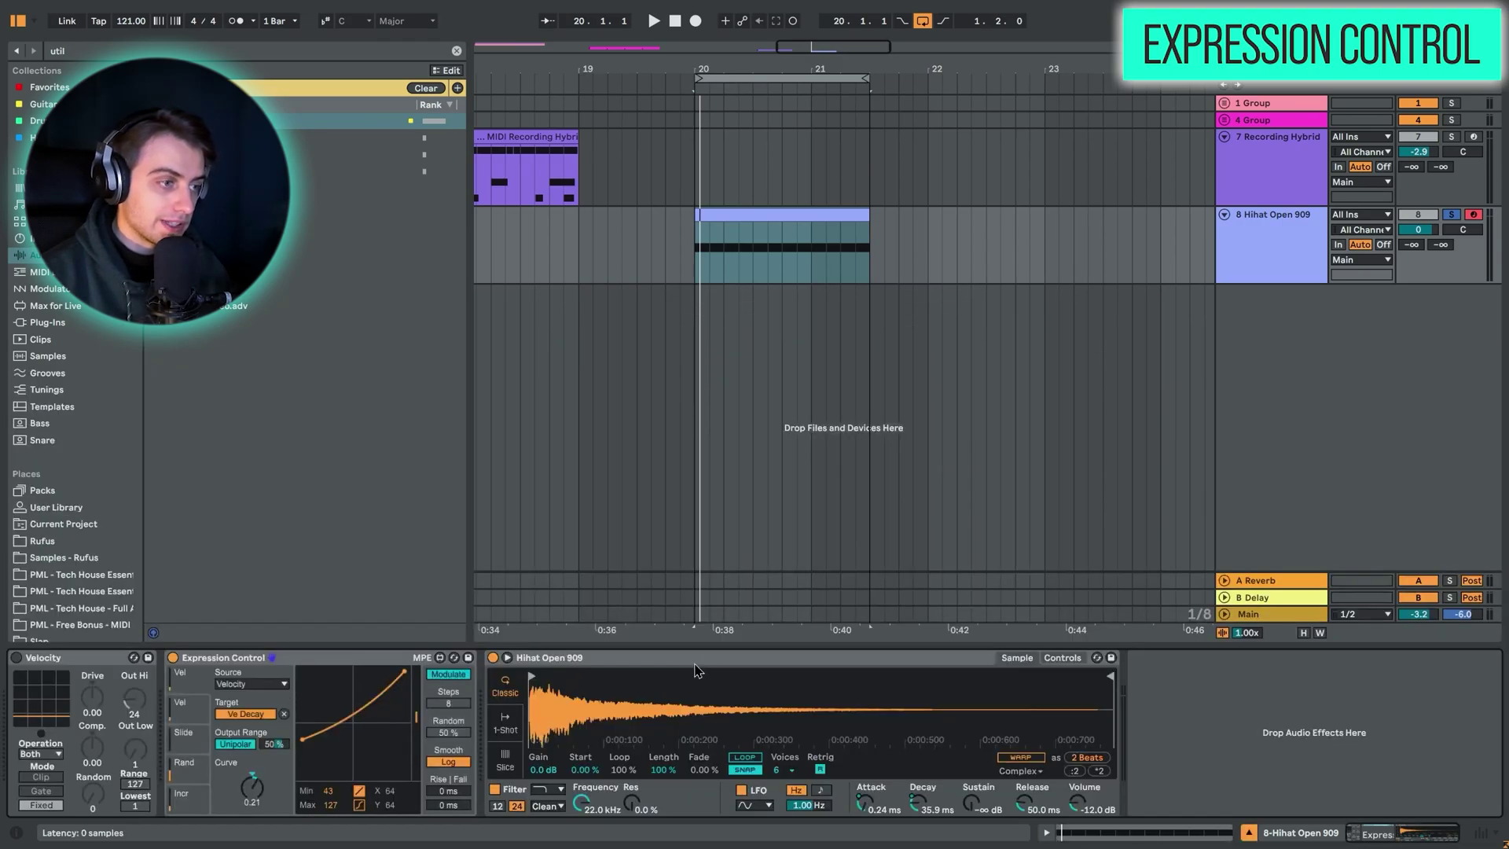
- Randomize the velocities of the hi-hat clip's notes and play the loop
{"action": "left_click", "coordinate": [243, 659]}
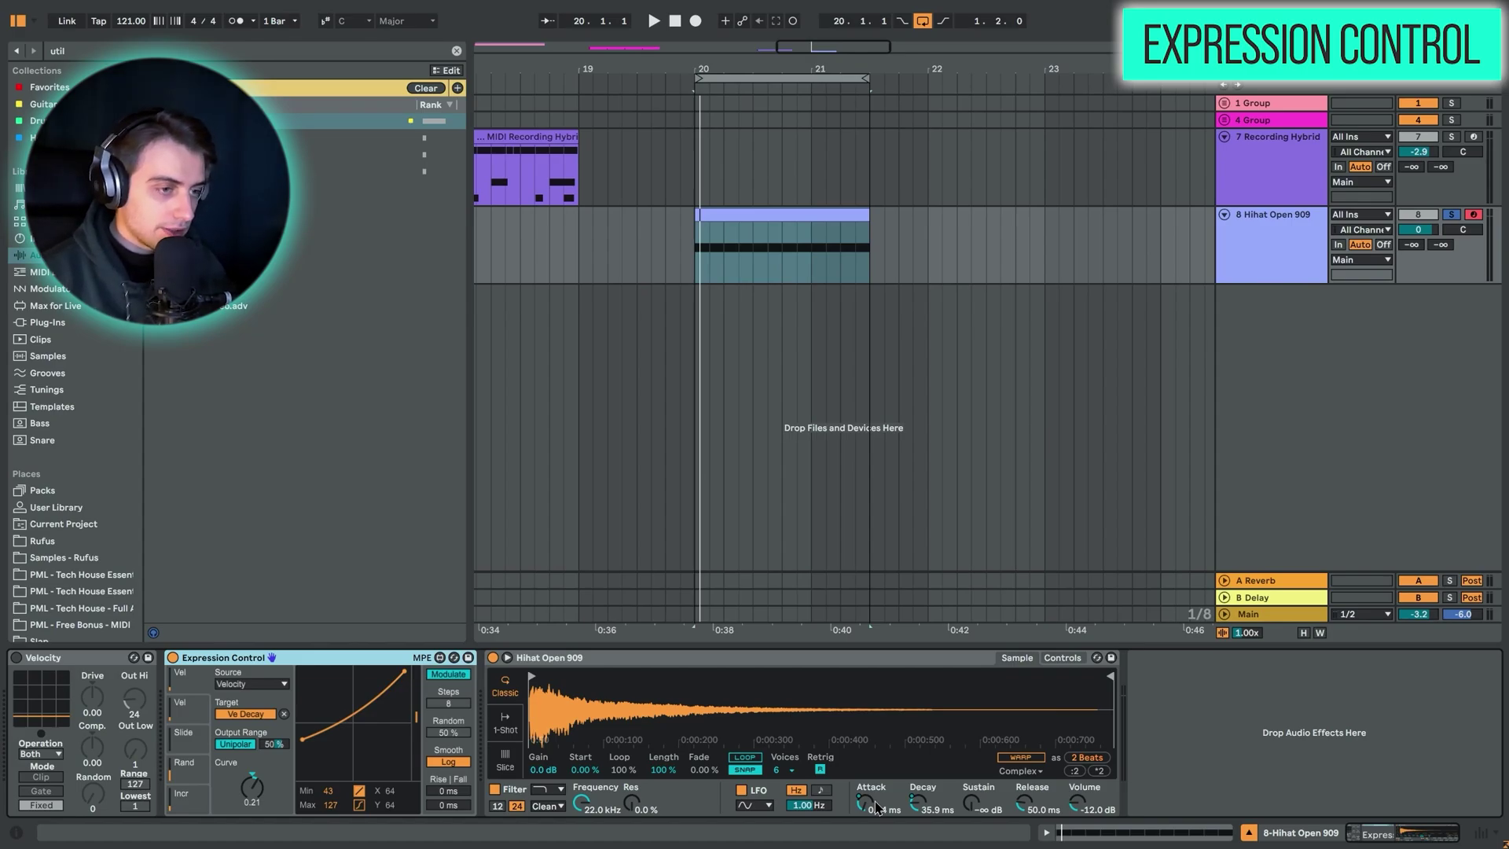
{"action": "key", "text": "shift+Tab"}
{"action": "left_click", "coordinate": [430, 809]}
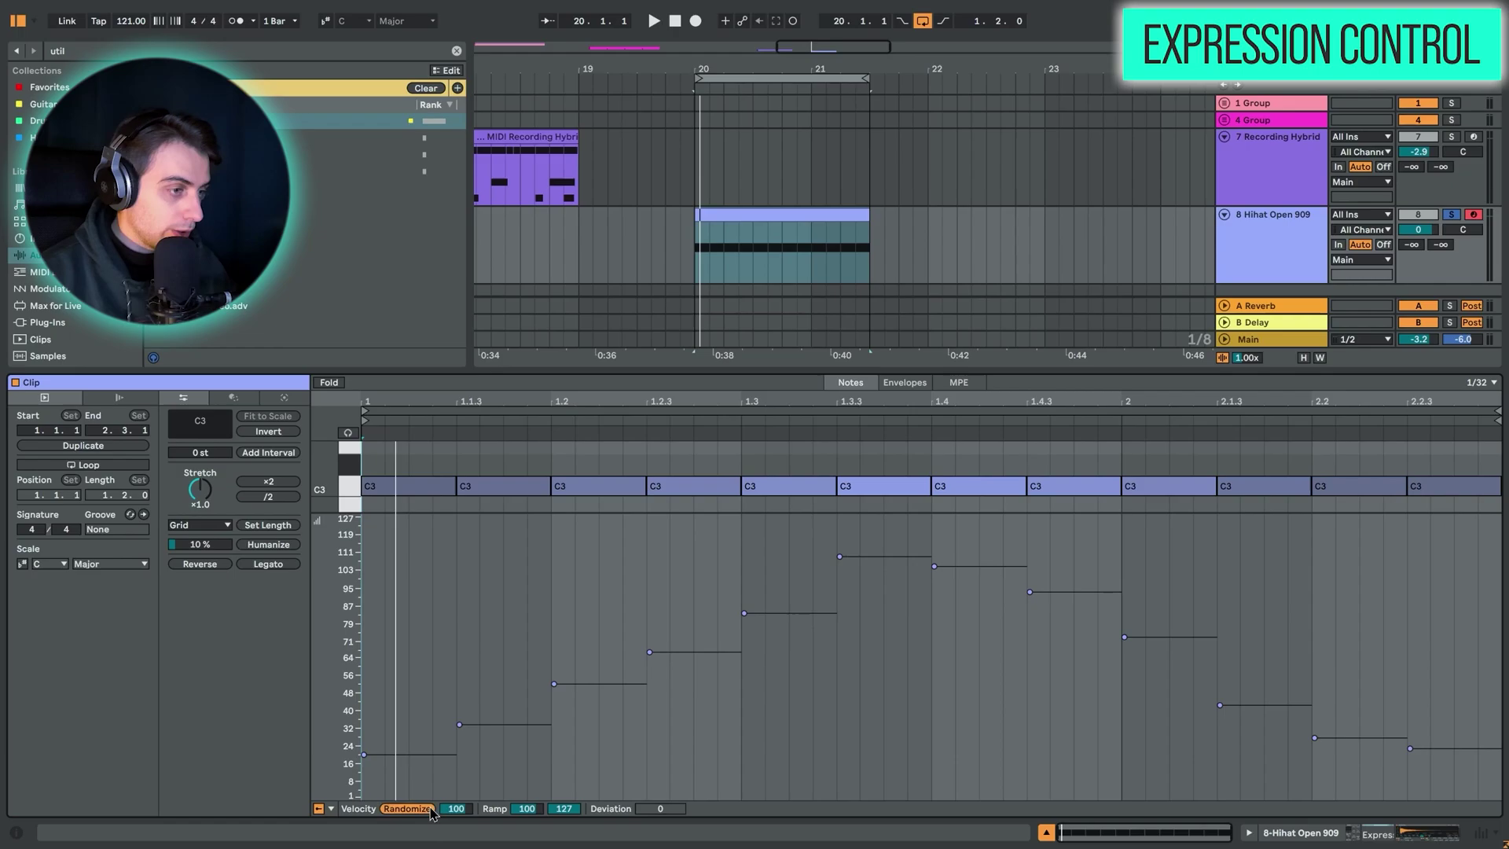
{"action": "left_click", "coordinate": [430, 810]}
{"action": "key", "text": "space"}
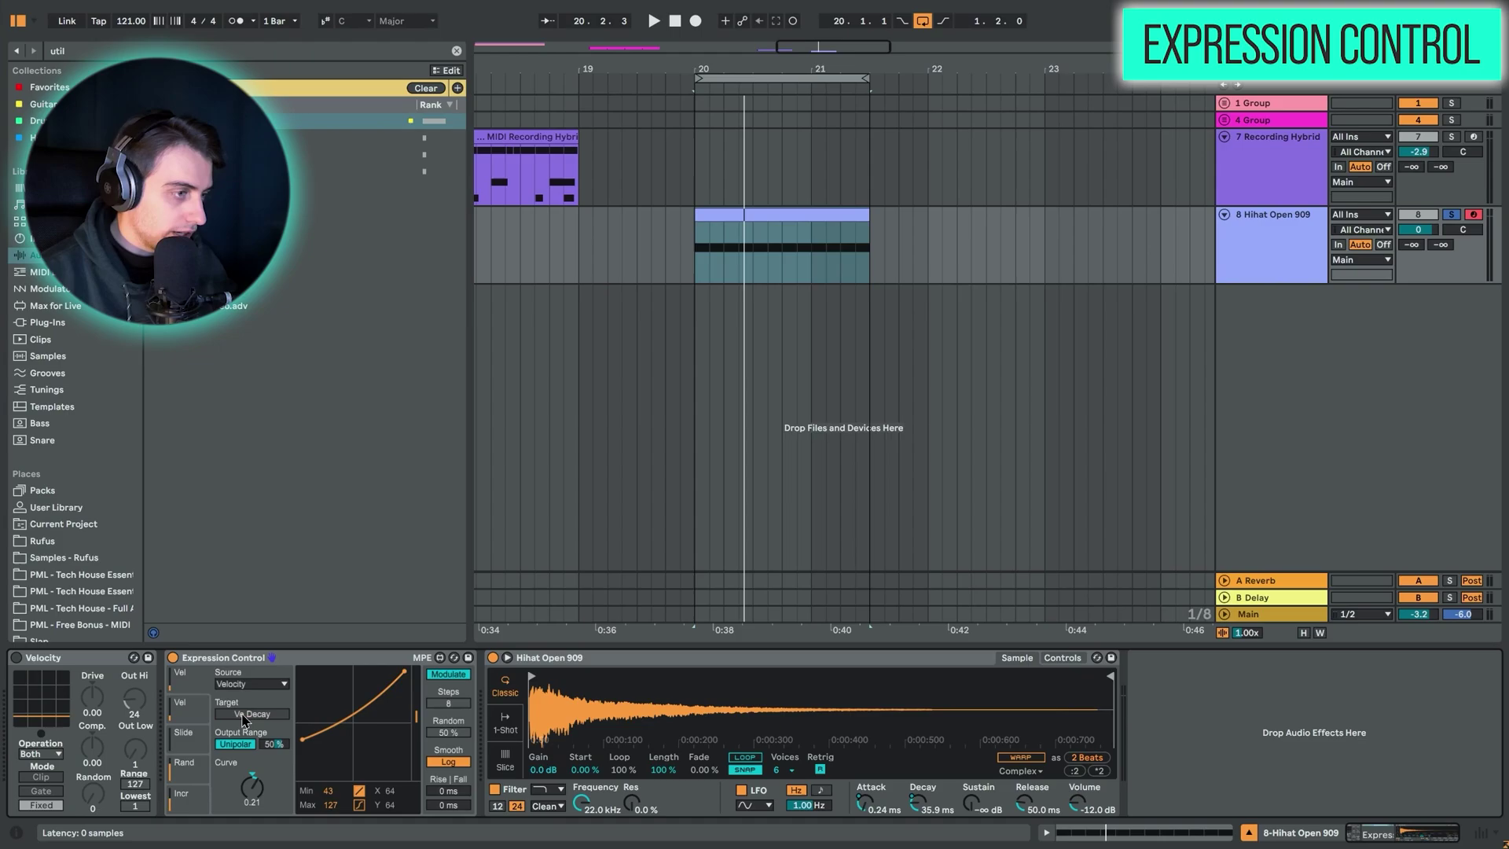
- Map Expression Control's velocity target to the Decay control of the hi-hat's Simpler
{"action": "left_click", "coordinate": [918, 807]}
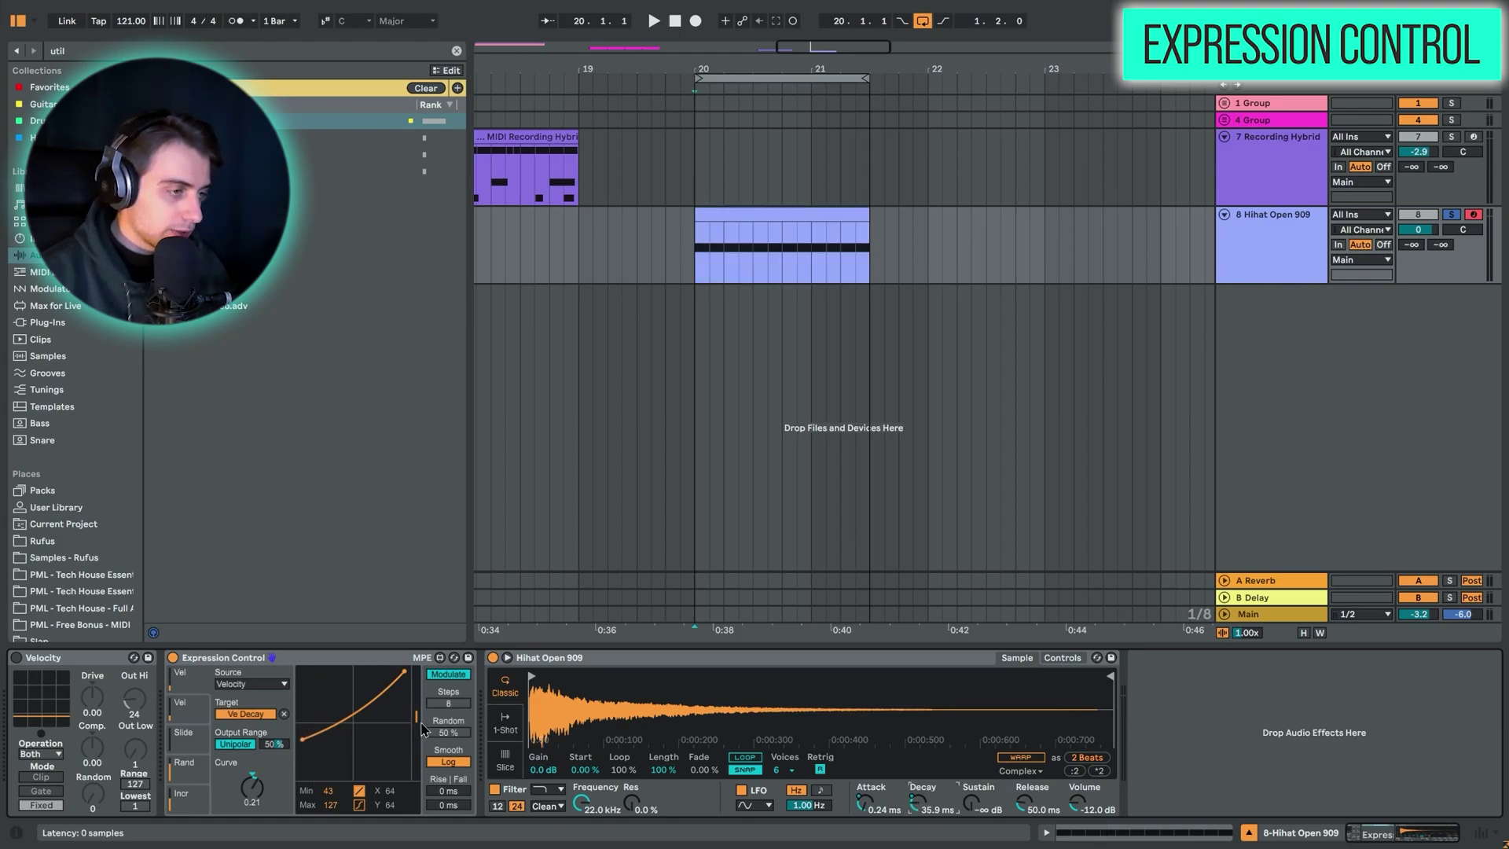
- Try a minimum of 0 and a curve of 0.99 for the velocity-to-decay mapping, undoing each change
{"action": "left_click_drag", "start_coordinate": [303, 748], "coordinate": [292, 798]}
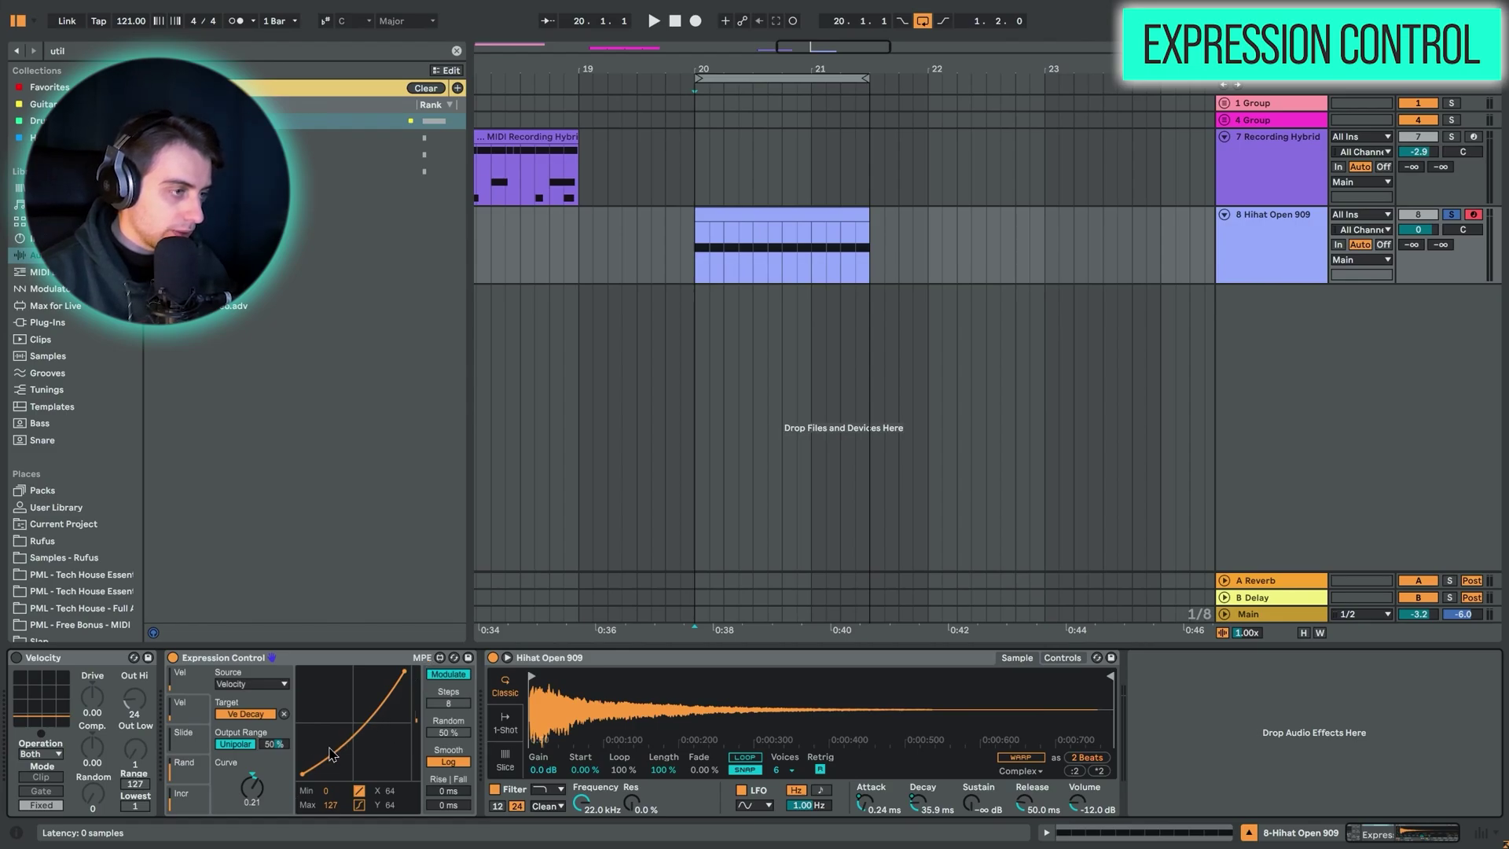
{"action": "key", "text": "super+z"}
{"action": "left_click_drag", "start_coordinate": [260, 785], "coordinate": [260, 699]}
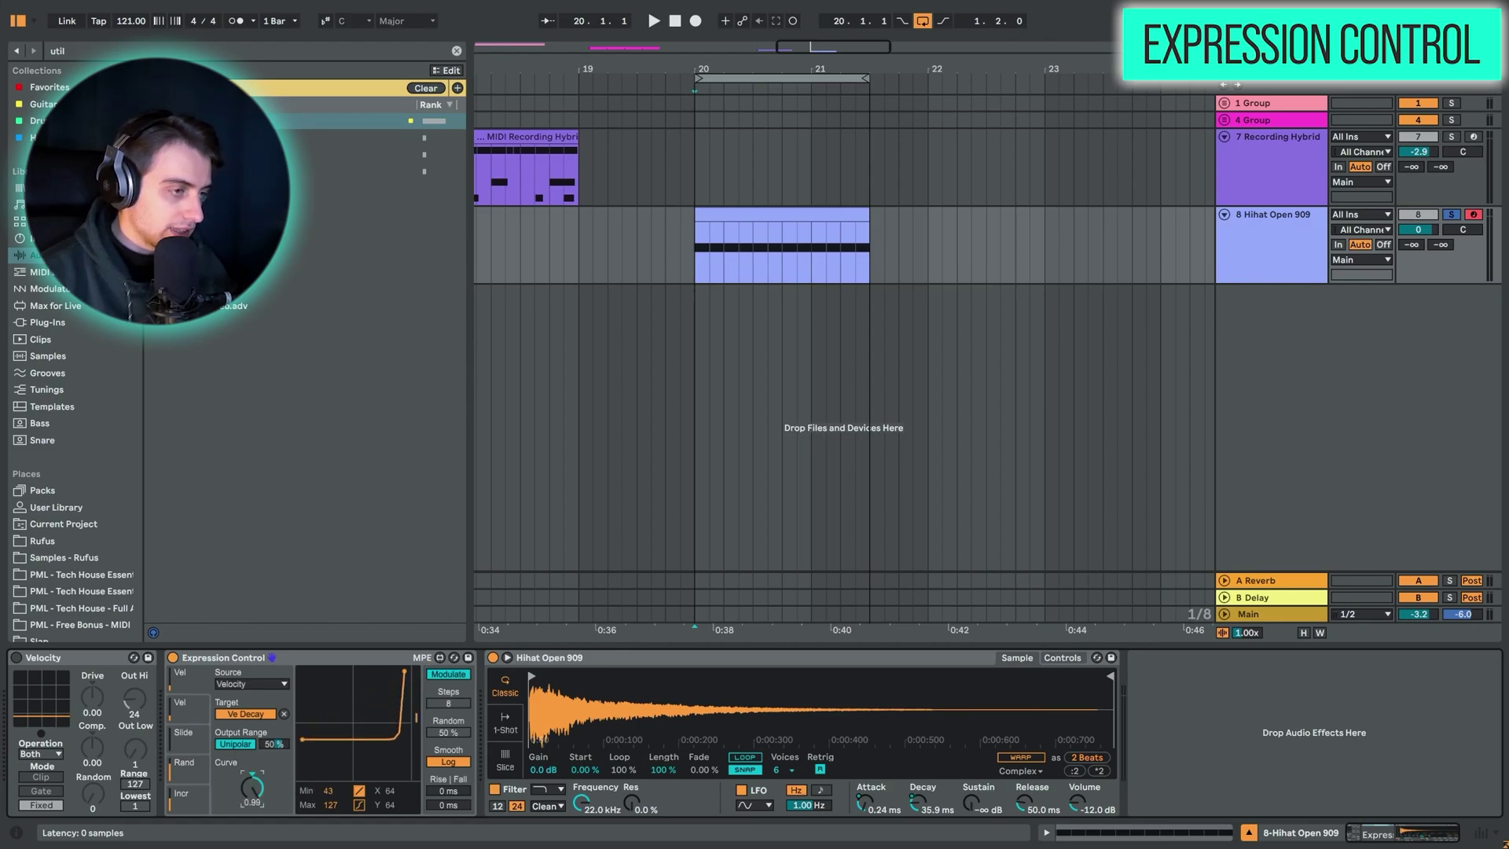
{"action": "key", "text": "super+z"}
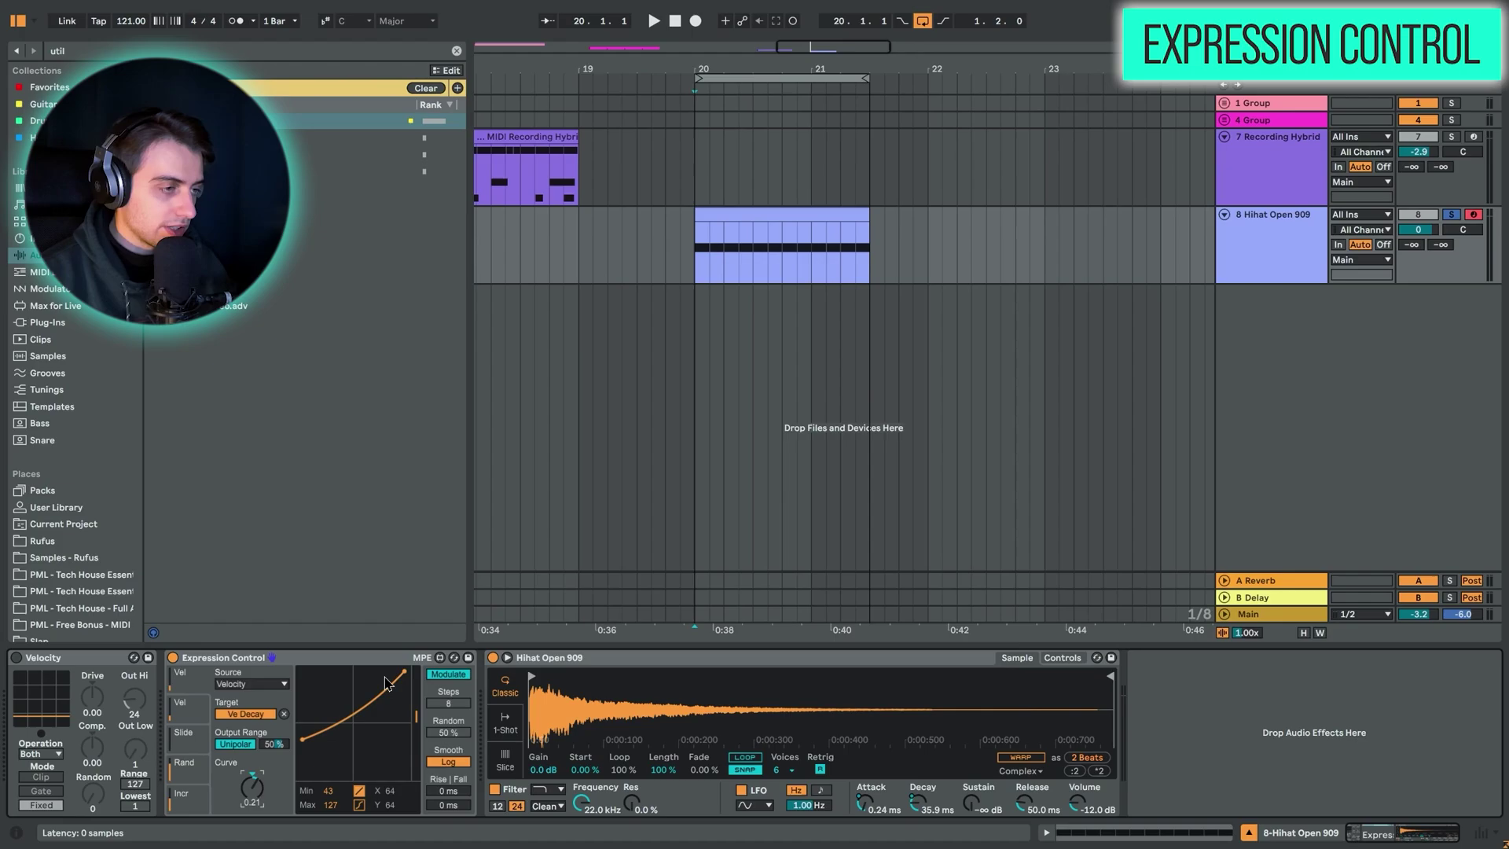
- Open the hi-hat clip to examine its randomized velocities, and return to the track's devices
{"action": "left_click", "coordinate": [546, 667]}
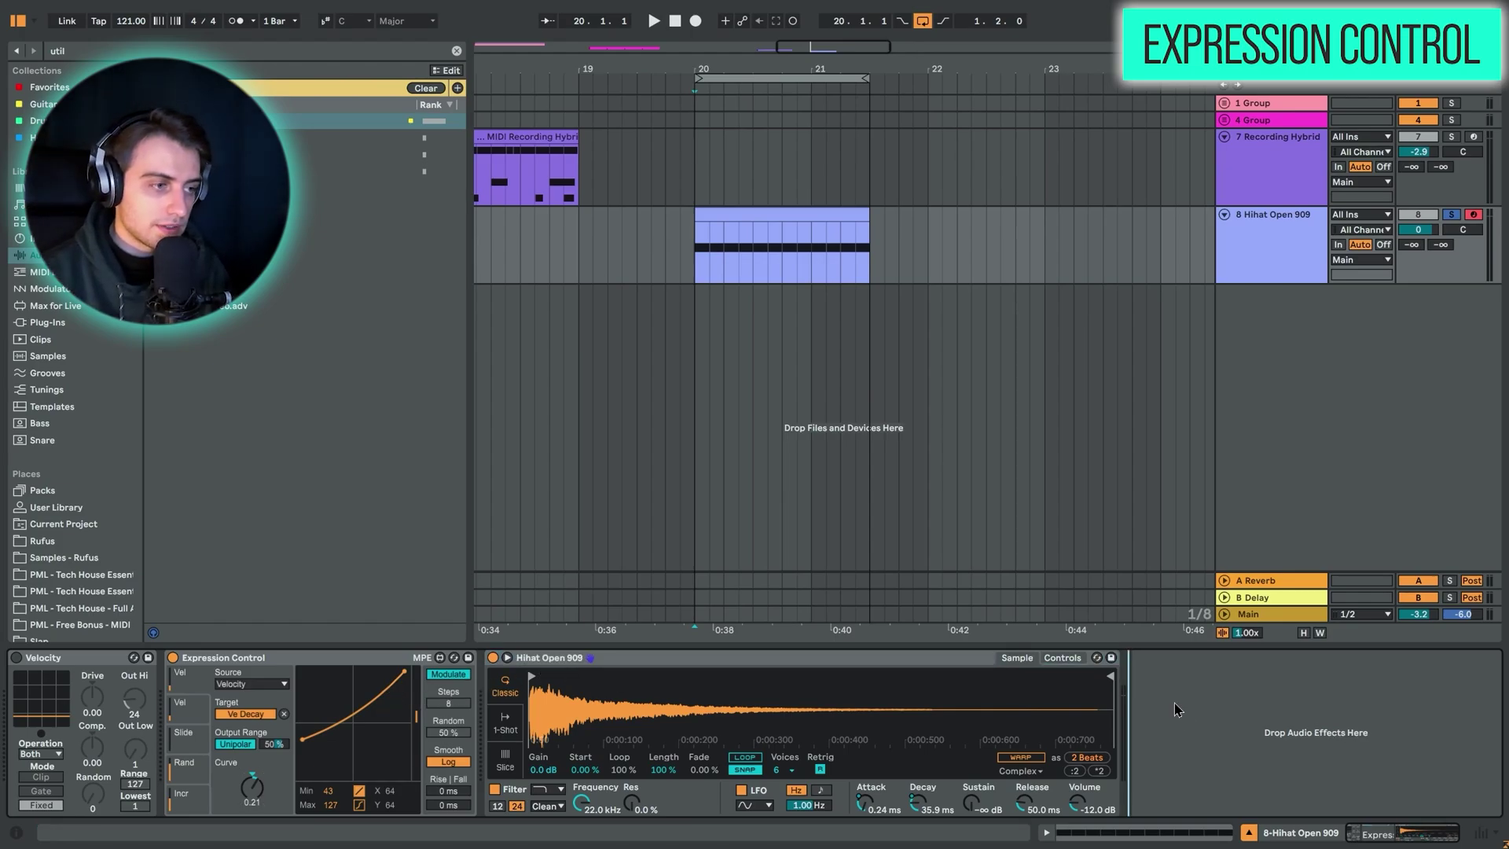
{"action": "double_click", "coordinate": [865, 275]}
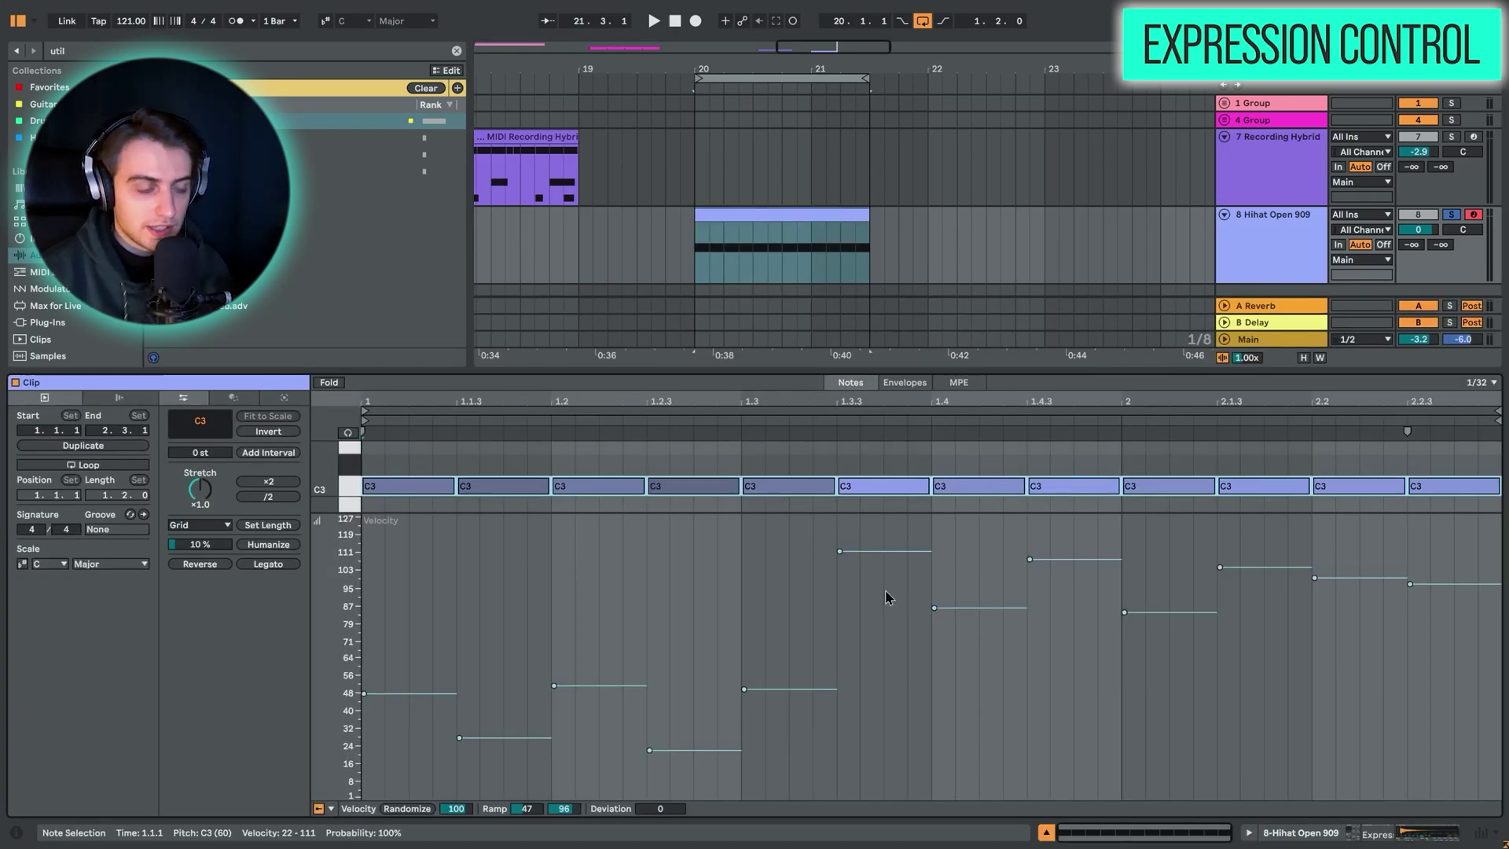
{"action": "key", "text": "shift+Tab"}
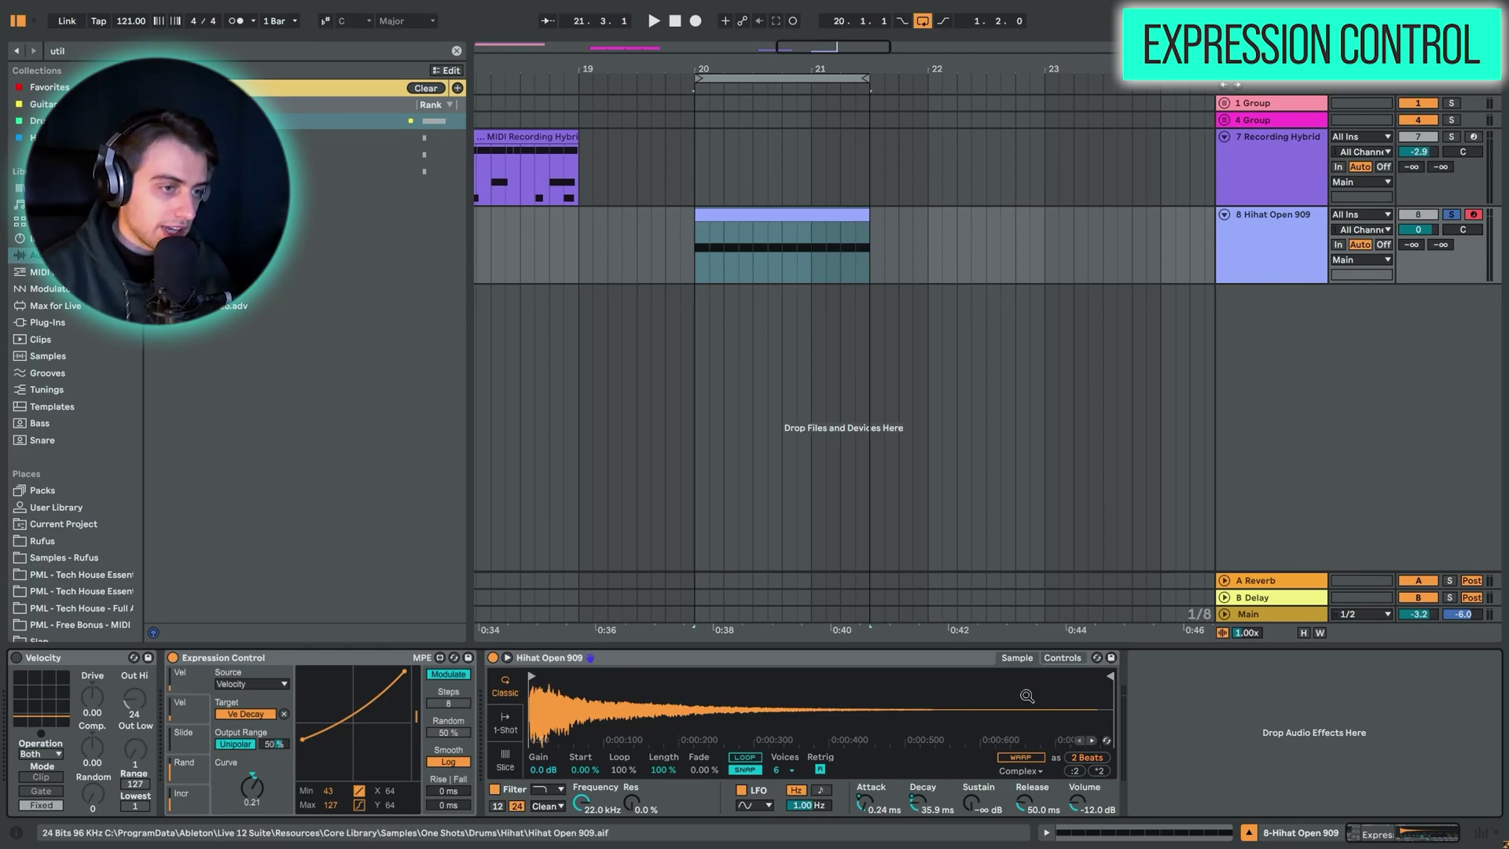
- Raise Simpler's filter resonance to 17 %, check the clip's velocities, and return to the sample waveform
{"action": "left_click", "coordinate": [1063, 658]}
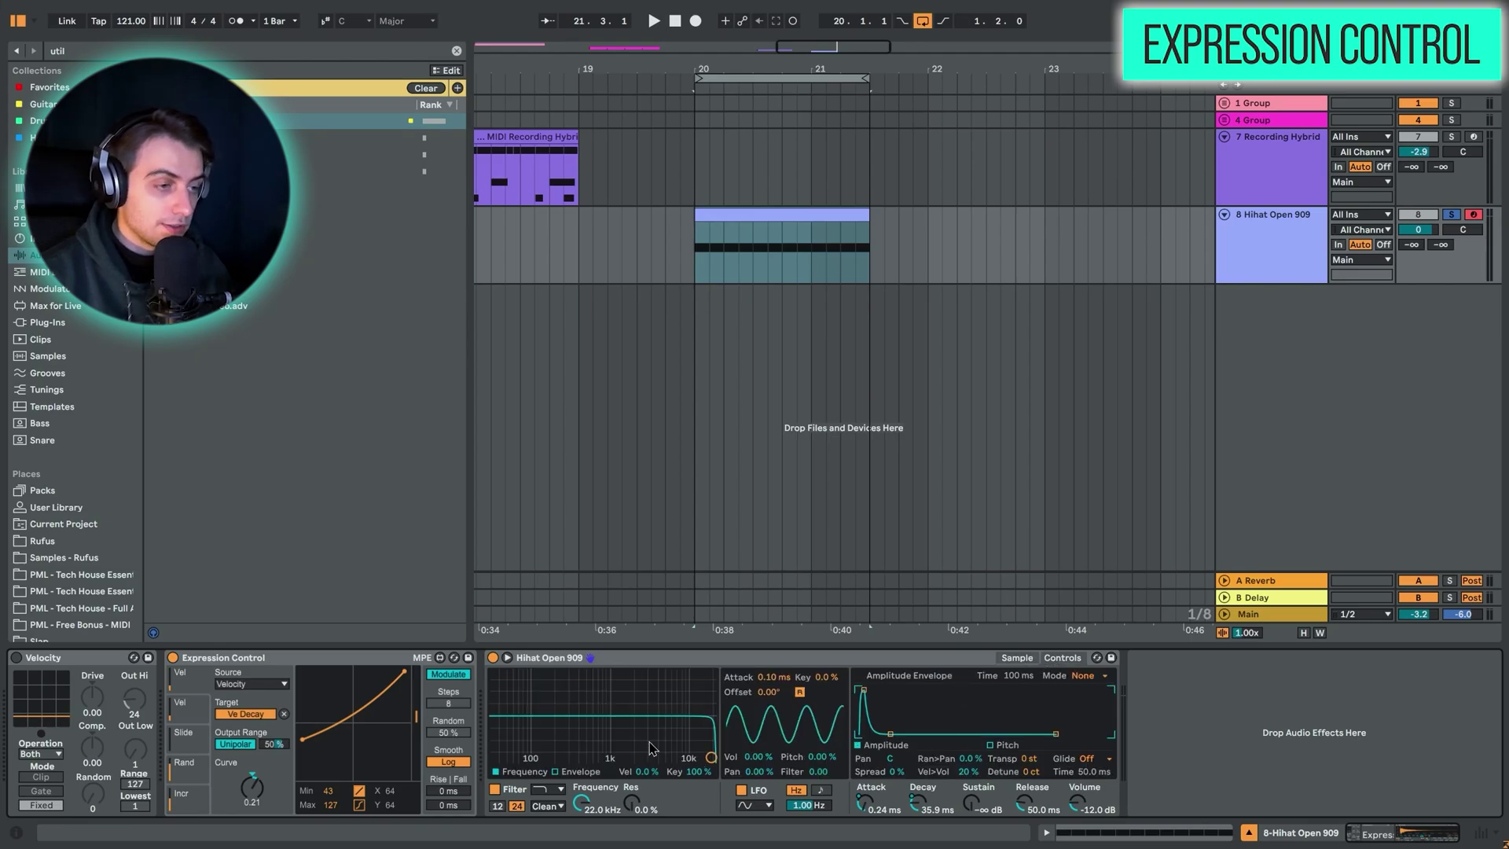
{"action": "mouse_move", "coordinate": [709, 762]}
{"action": "left_mouse_down"}
{"action": "mouse_move", "coordinate": [595, 756]}
{"action": "mouse_move", "coordinate": [708, 765]}
{"action": "left_mouse_up"}
{"action": "key", "text": "shift+Tab"}
{"action": "key", "text": "shift+Tab"}
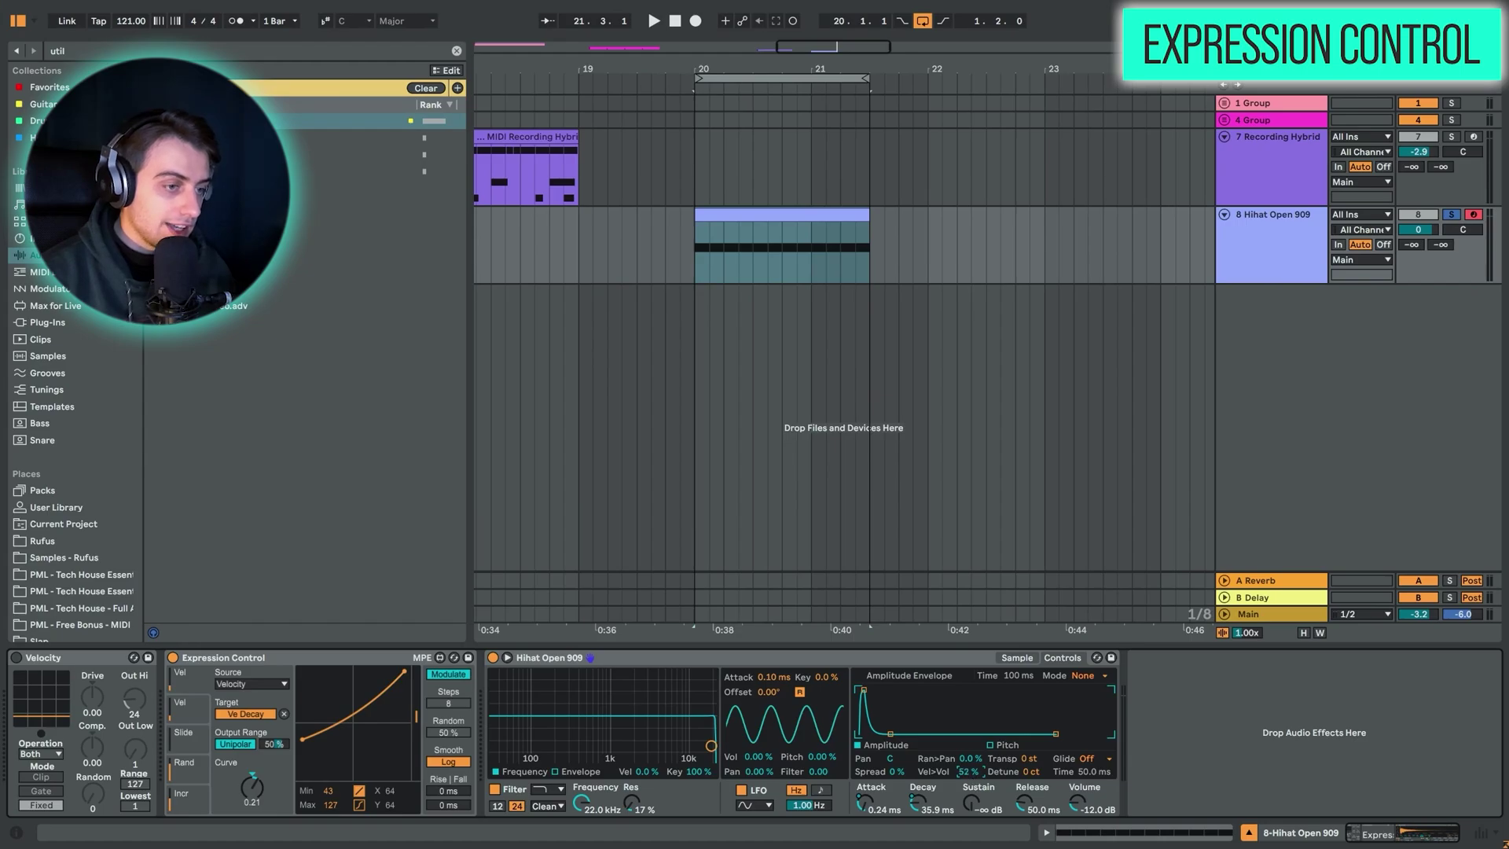
{"action": "left_click", "coordinate": [1016, 657]}
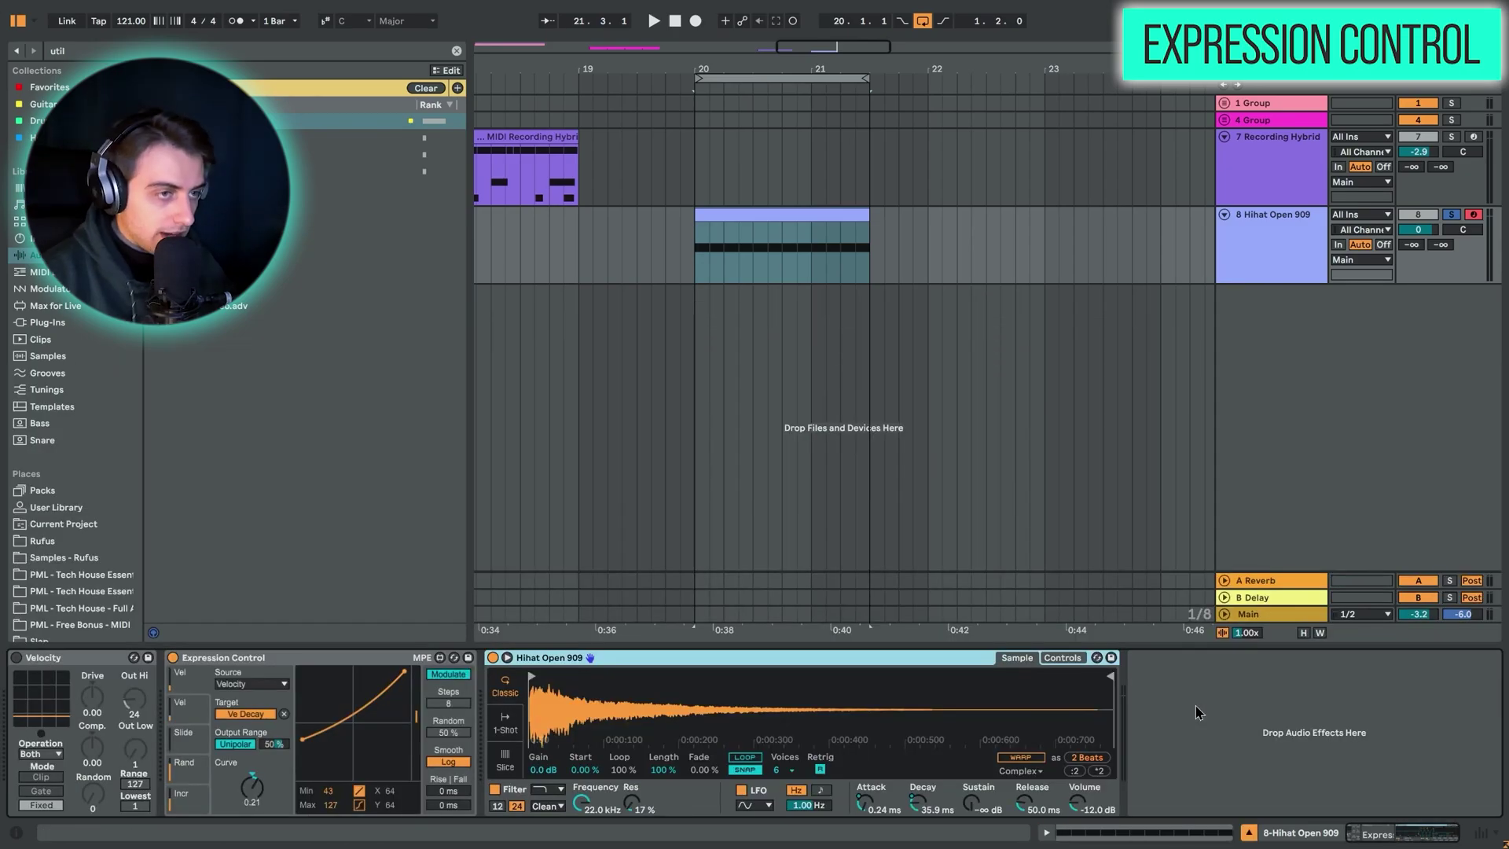
{"action": "left_click", "coordinate": [1195, 712]}
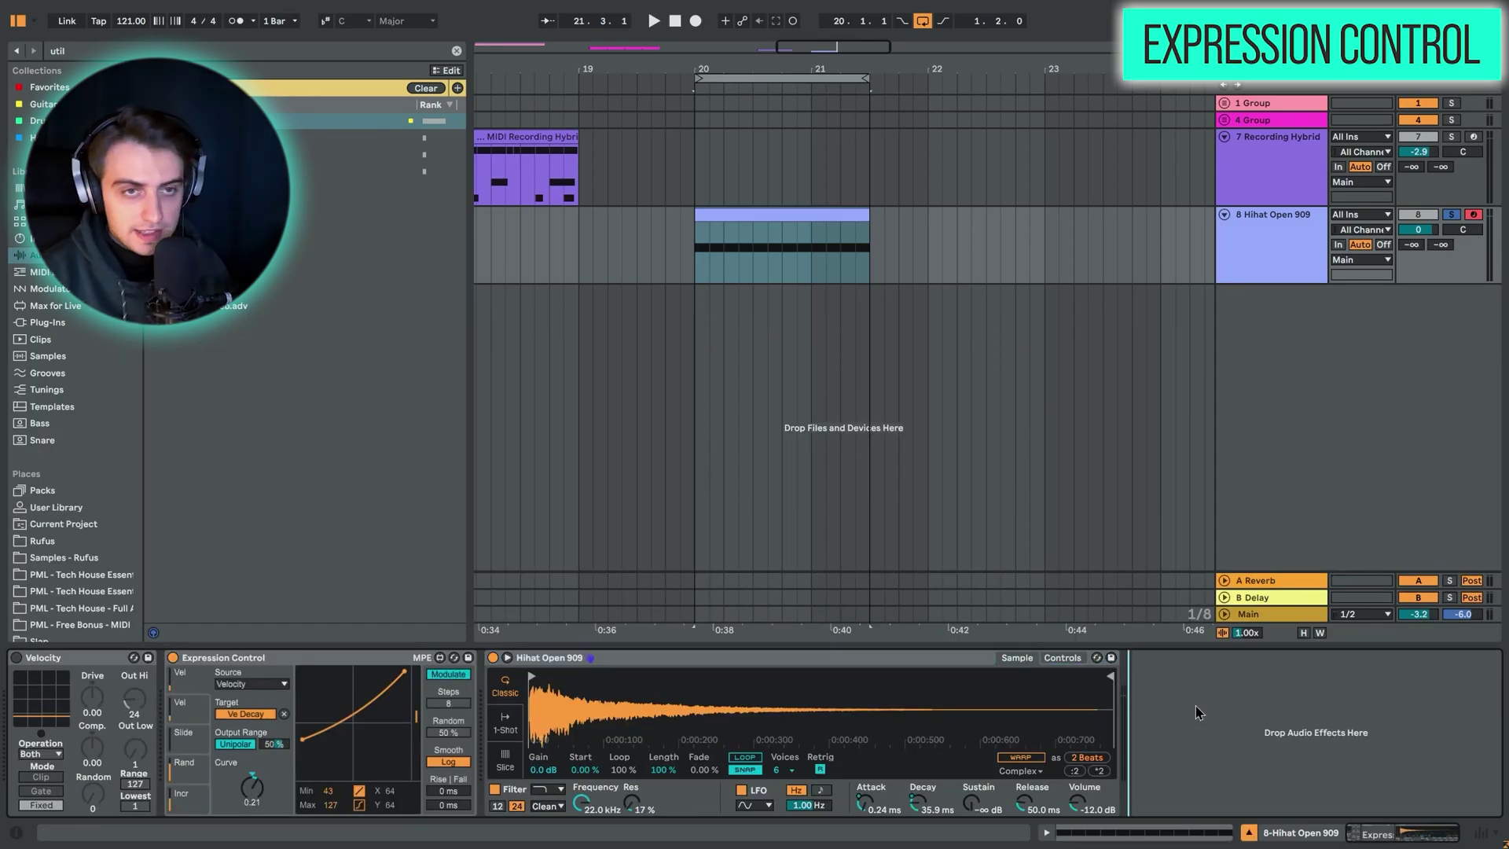